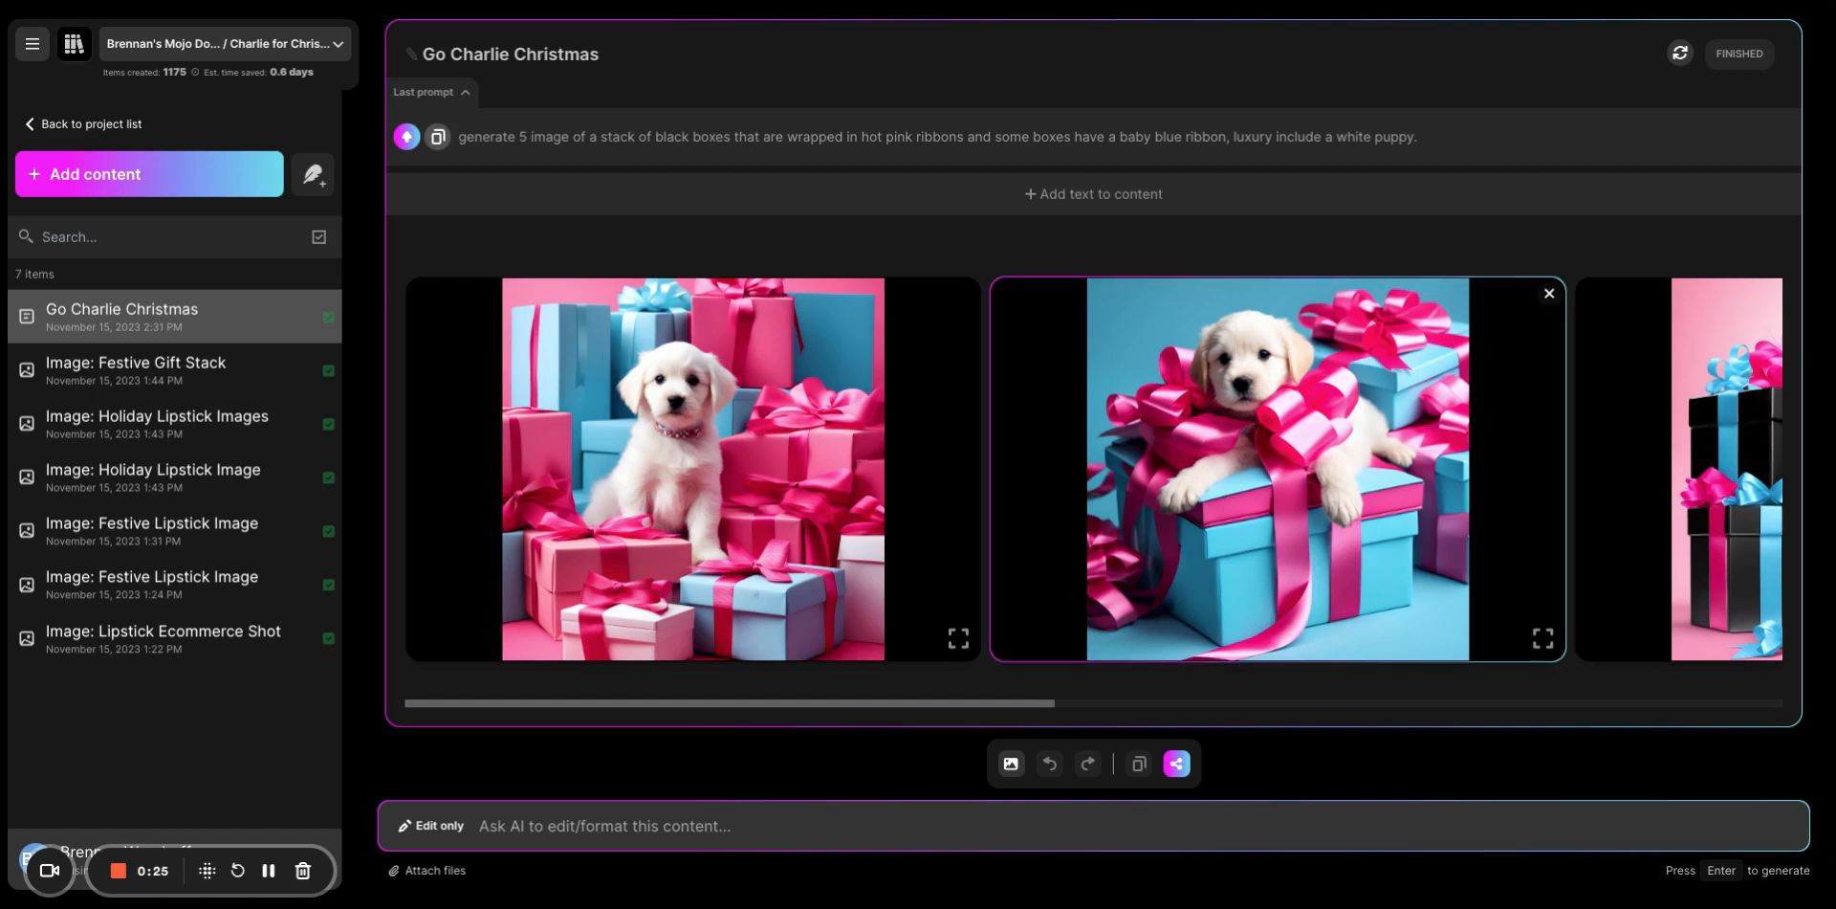
Open the generated image of the puppy lying on a blue gift box with pink ribbons in the image editor.
{"action": "scroll", "coordinate": [1094, 469], "scroll_direction": "right", "scroll_amount": 10}
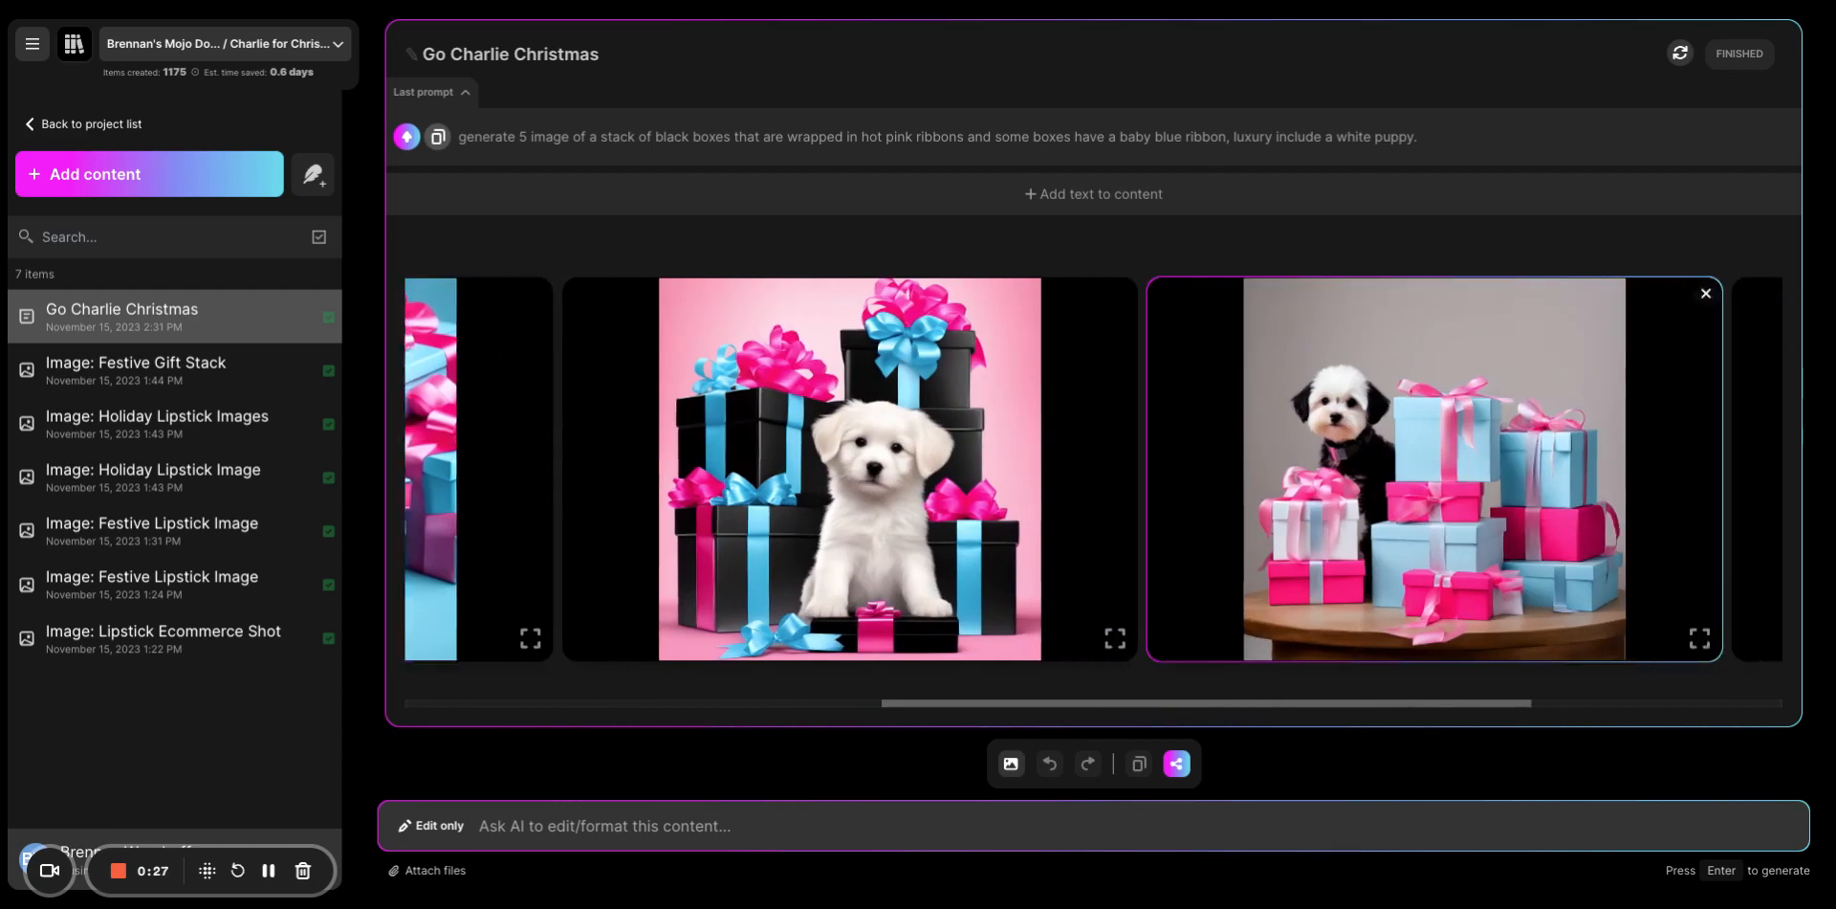
{"action": "scroll", "coordinate": [1094, 469], "scroll_direction": "left", "scroll_amount": 10}
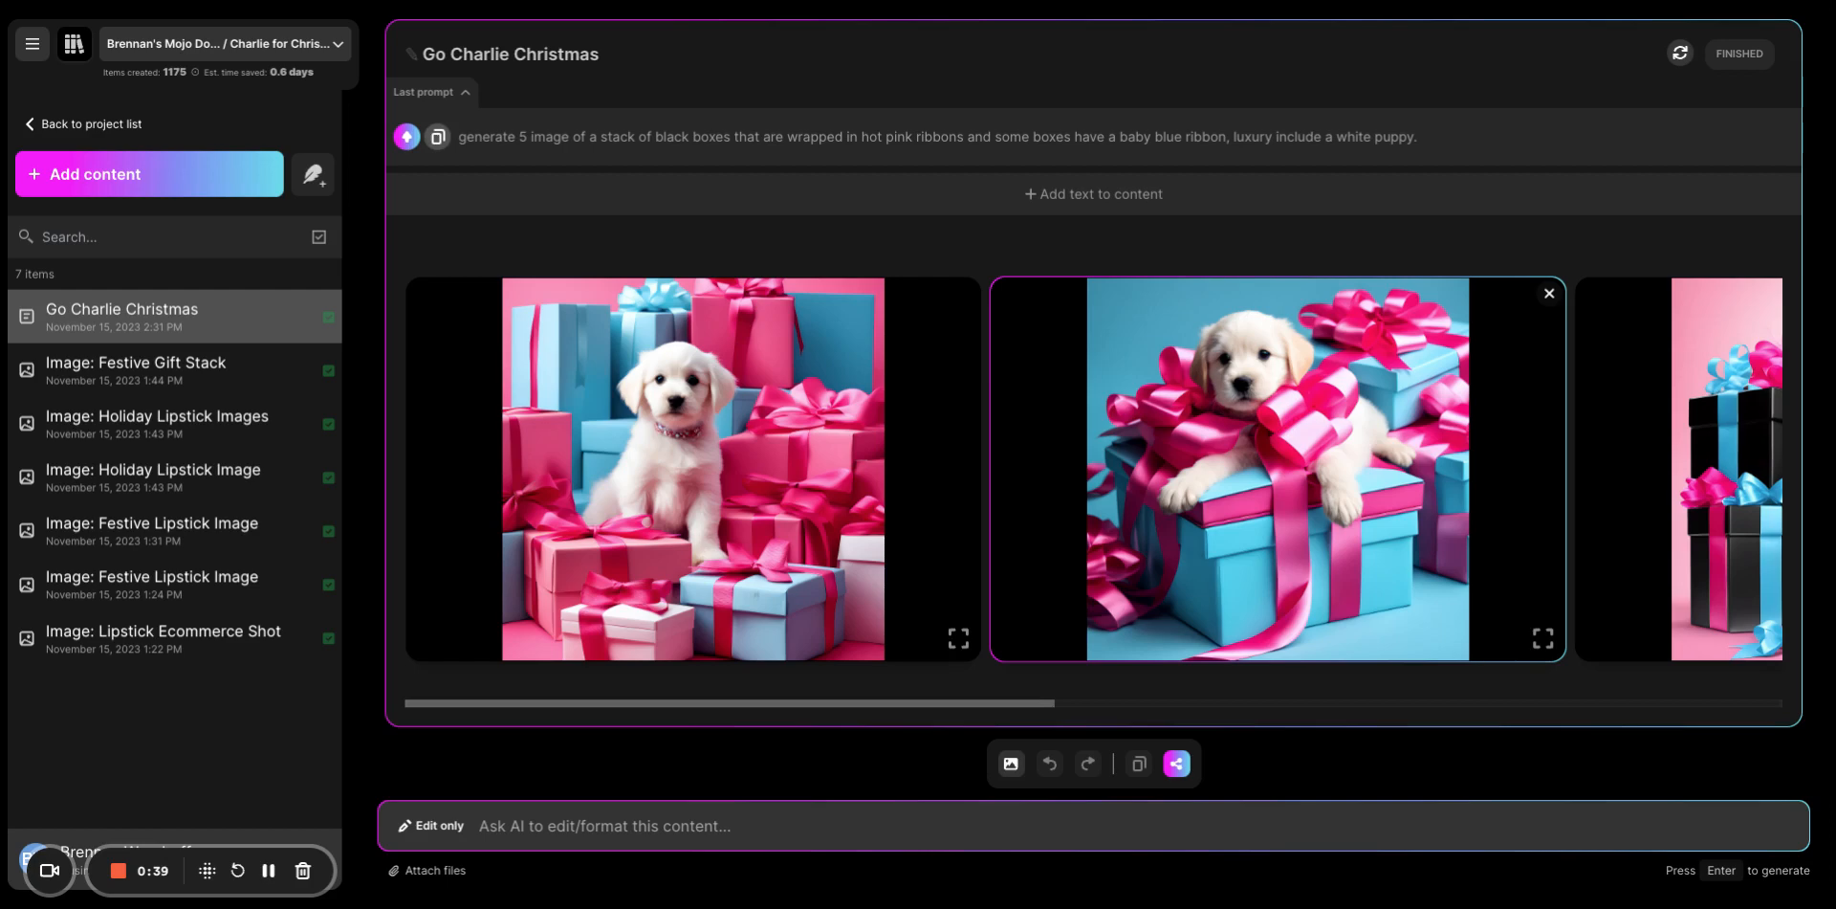
{"action": "left_click", "coordinate": [1278, 469]}
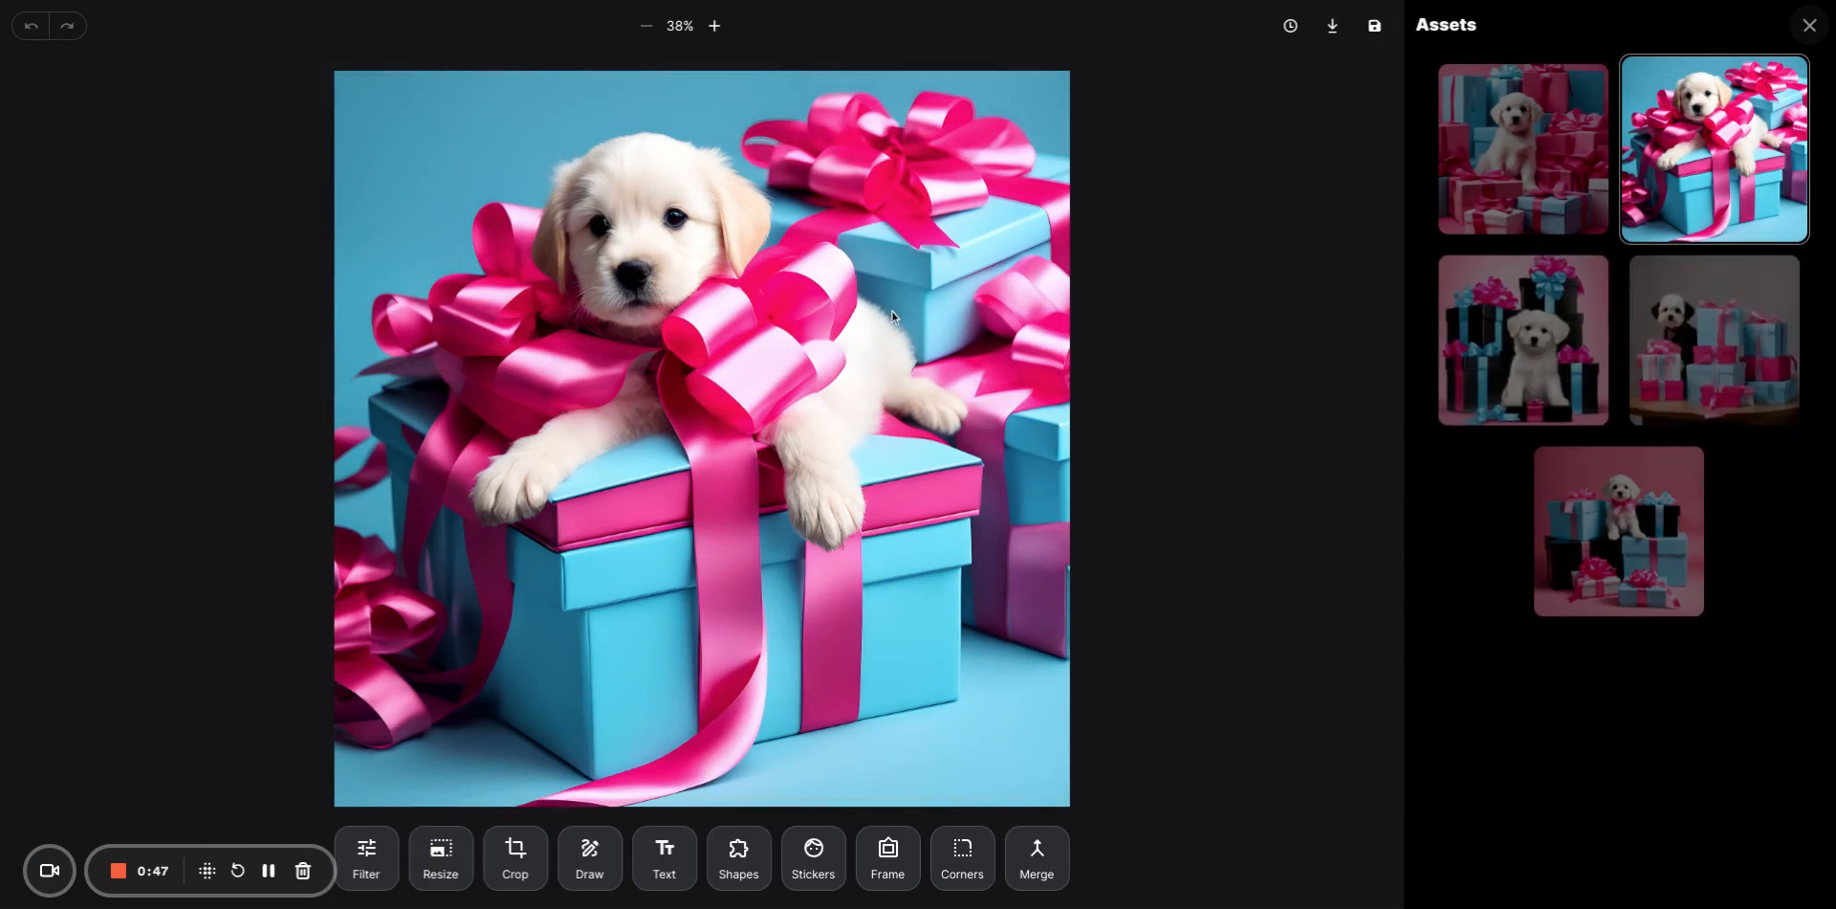
{"action": "left_click", "coordinate": [380, 866]}
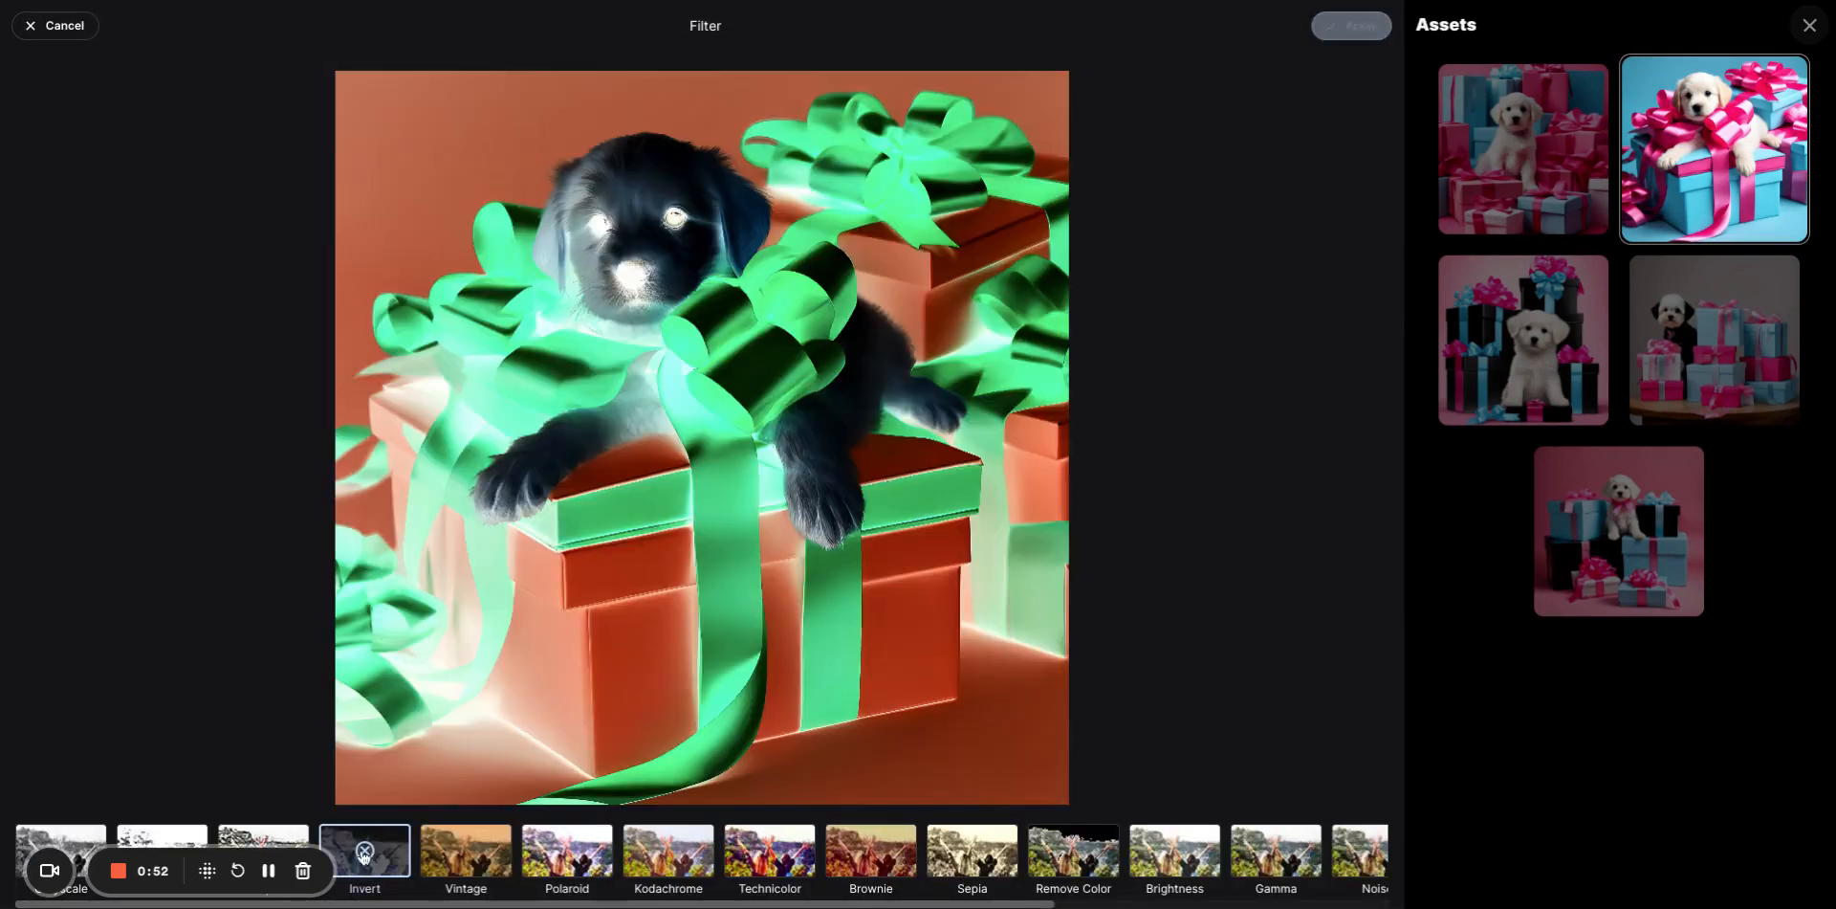
{"action": "left_click", "coordinate": [356, 854]}
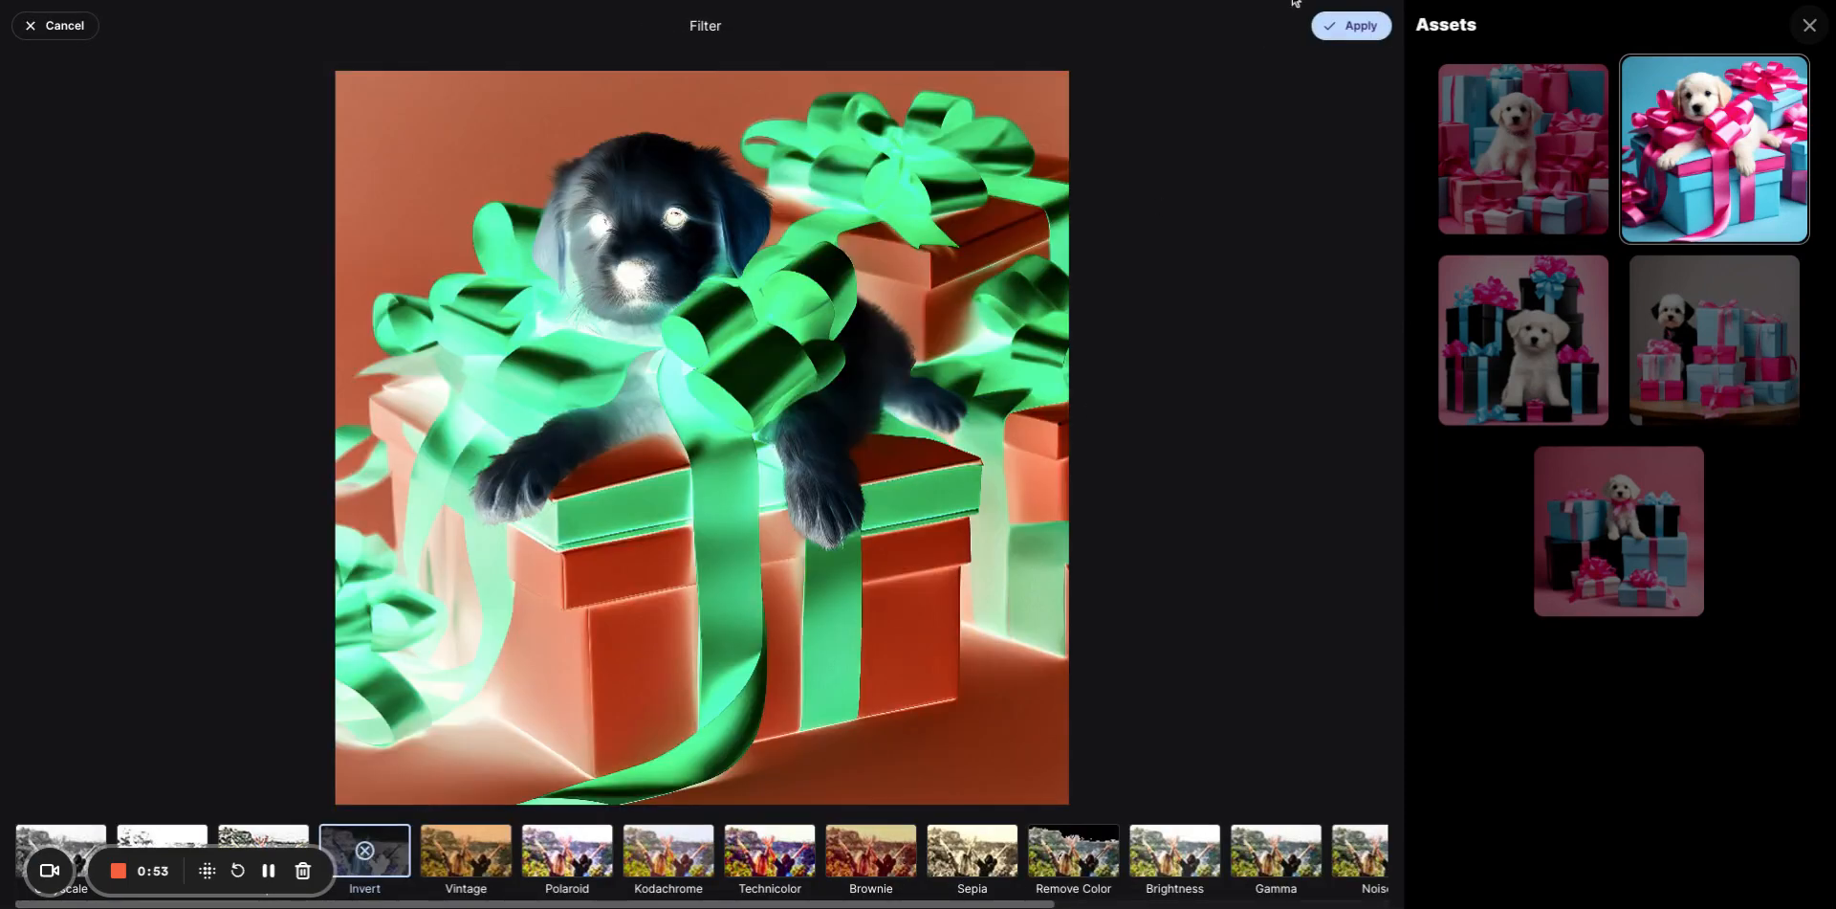
{"action": "left_click", "coordinate": [59, 26]}
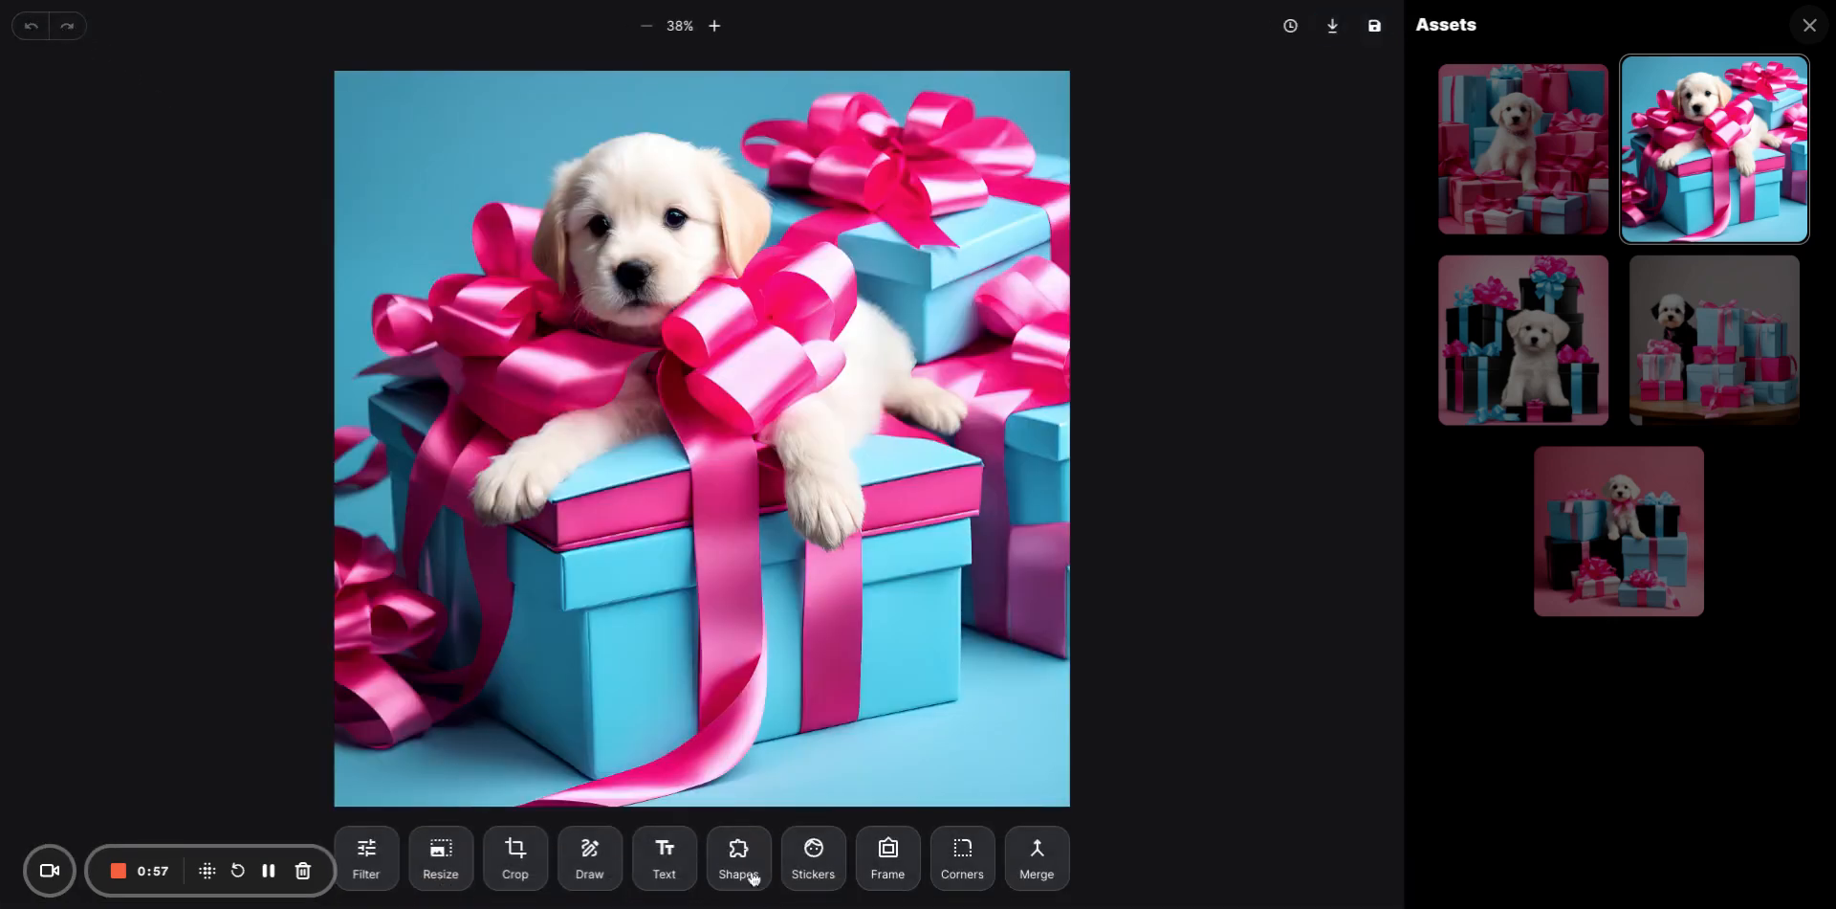
Apply the white double-line frame with square corner ornaments to the puppy image at 21% size.
{"action": "left_click", "coordinate": [885, 858]}
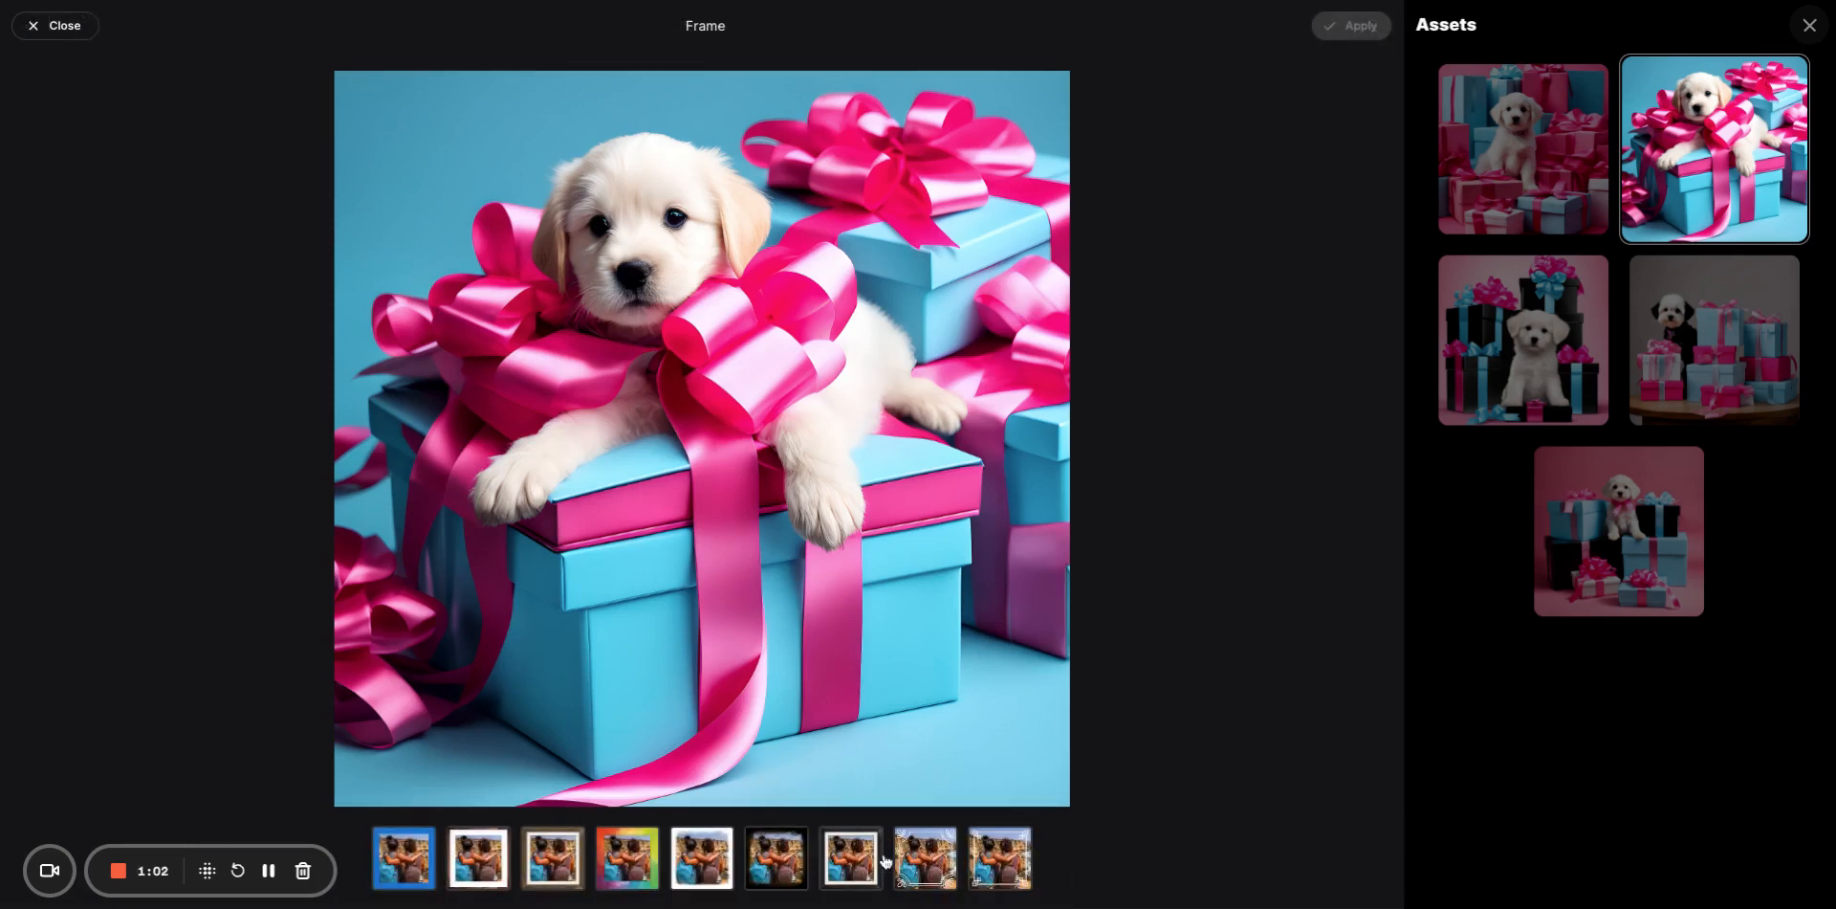
{"action": "left_click", "coordinate": [1000, 863]}
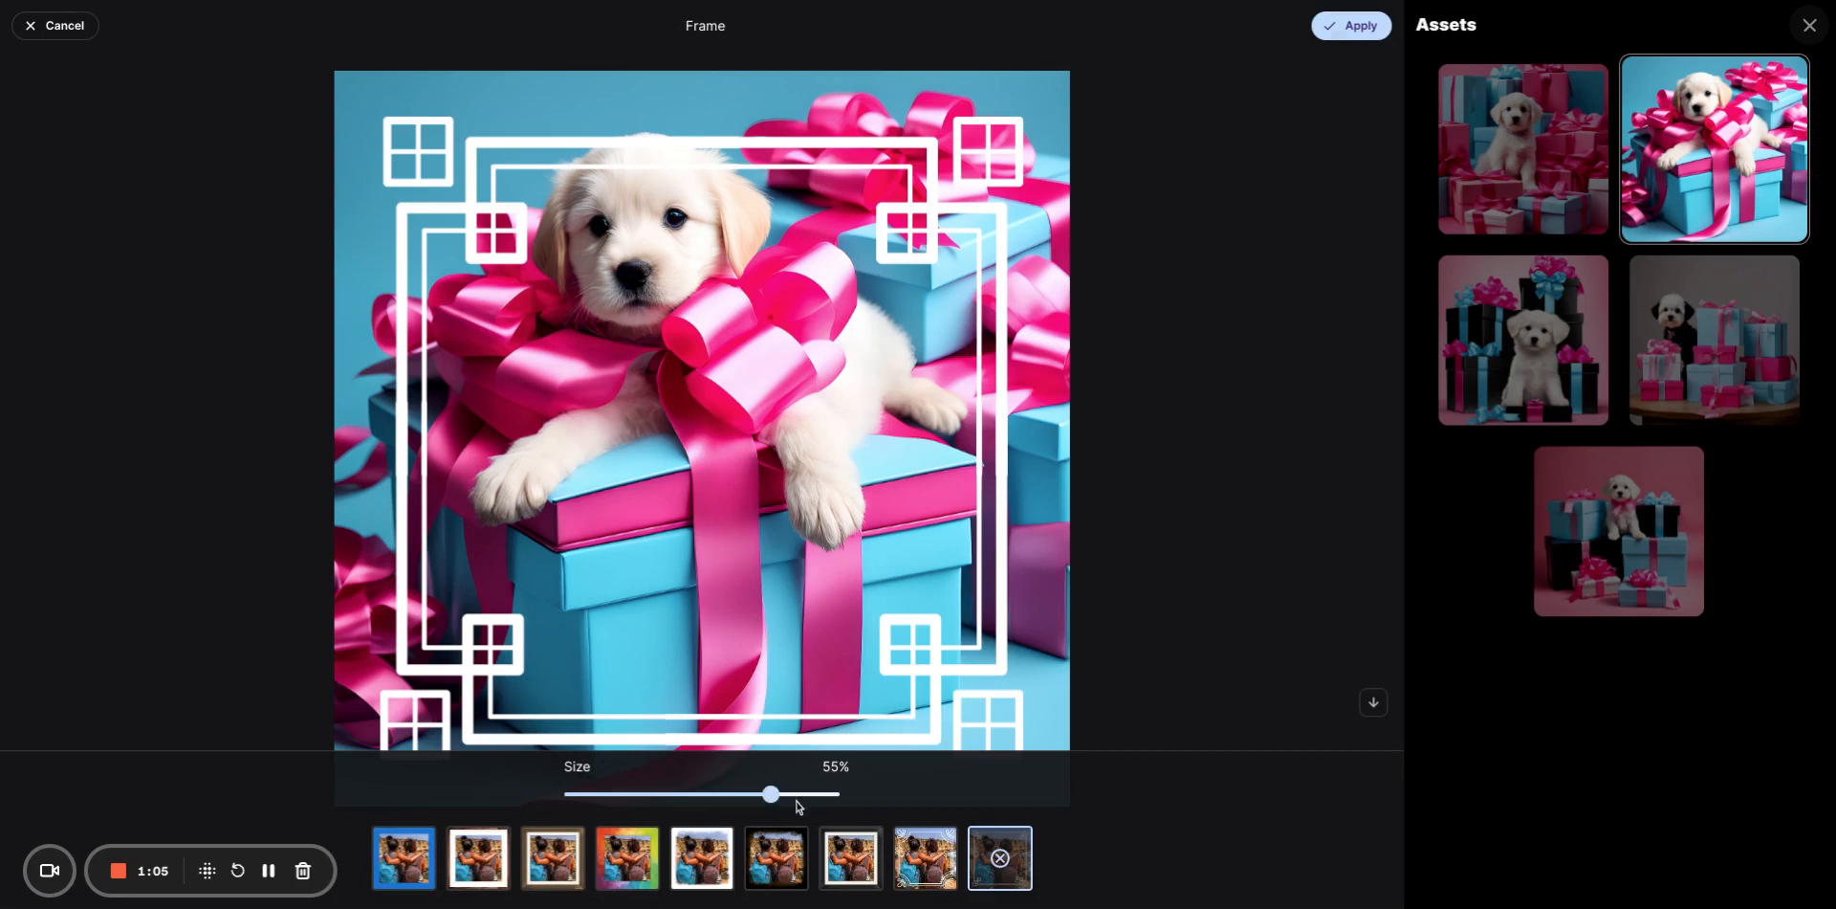
{"action": "left_click_drag", "start_coordinate": [773, 794], "coordinate": [614, 794]}
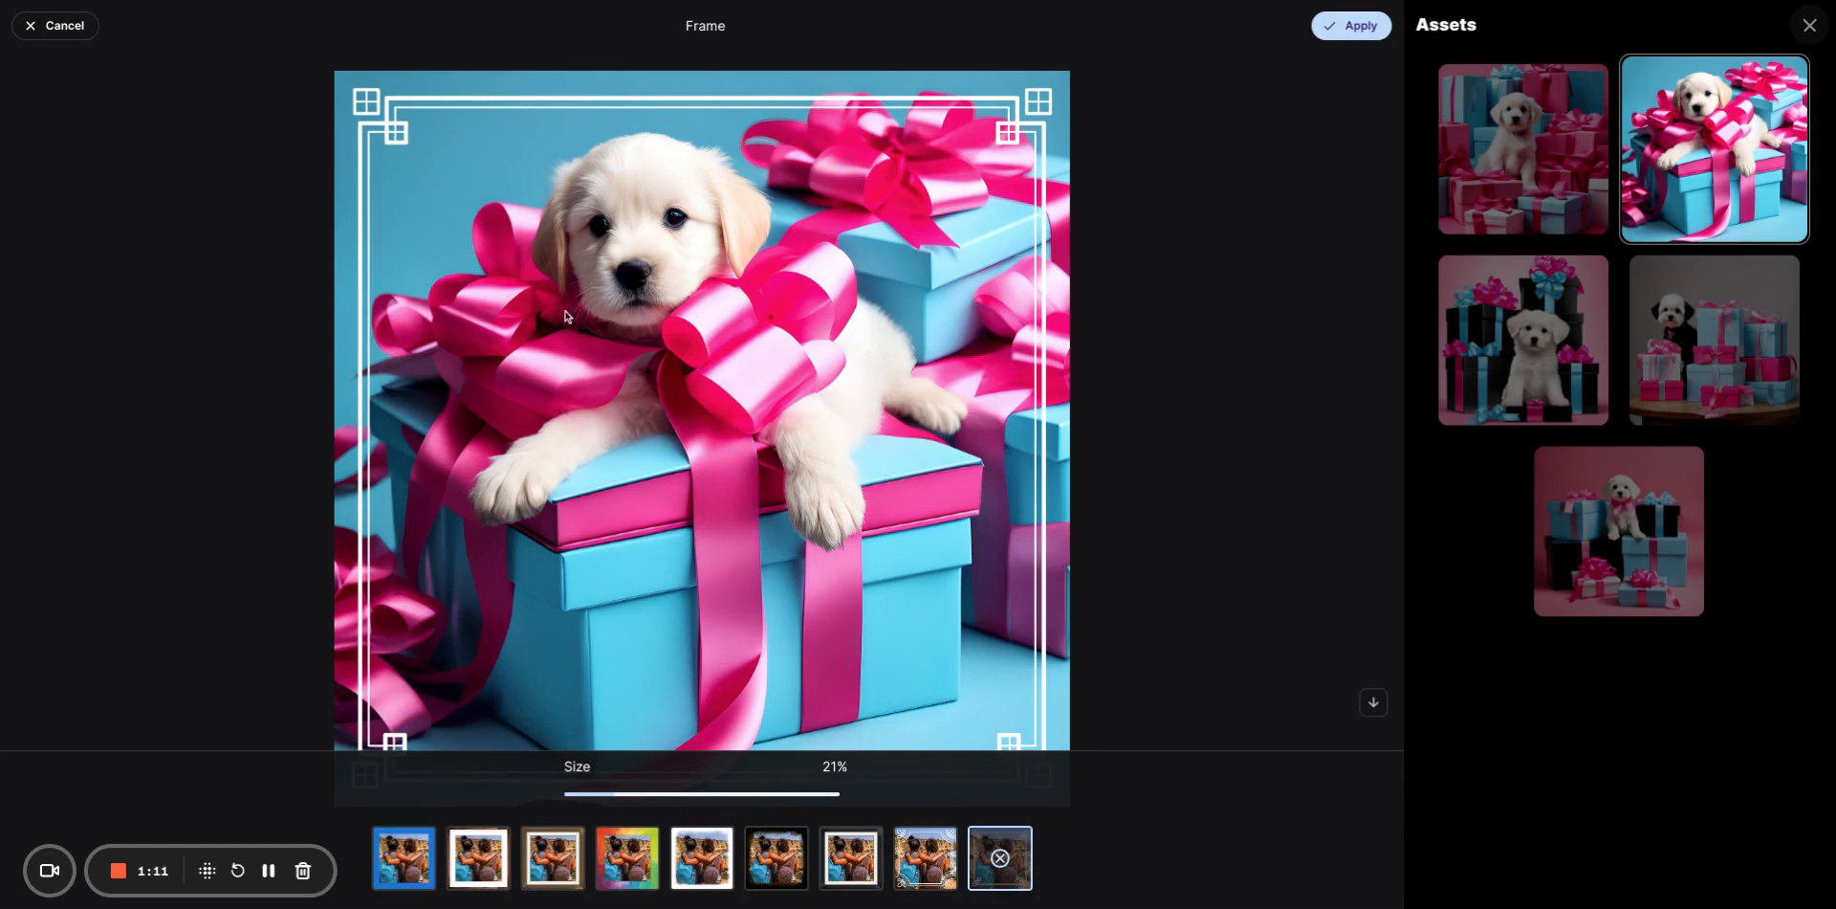
{"action": "left_click", "coordinate": [1375, 708]}
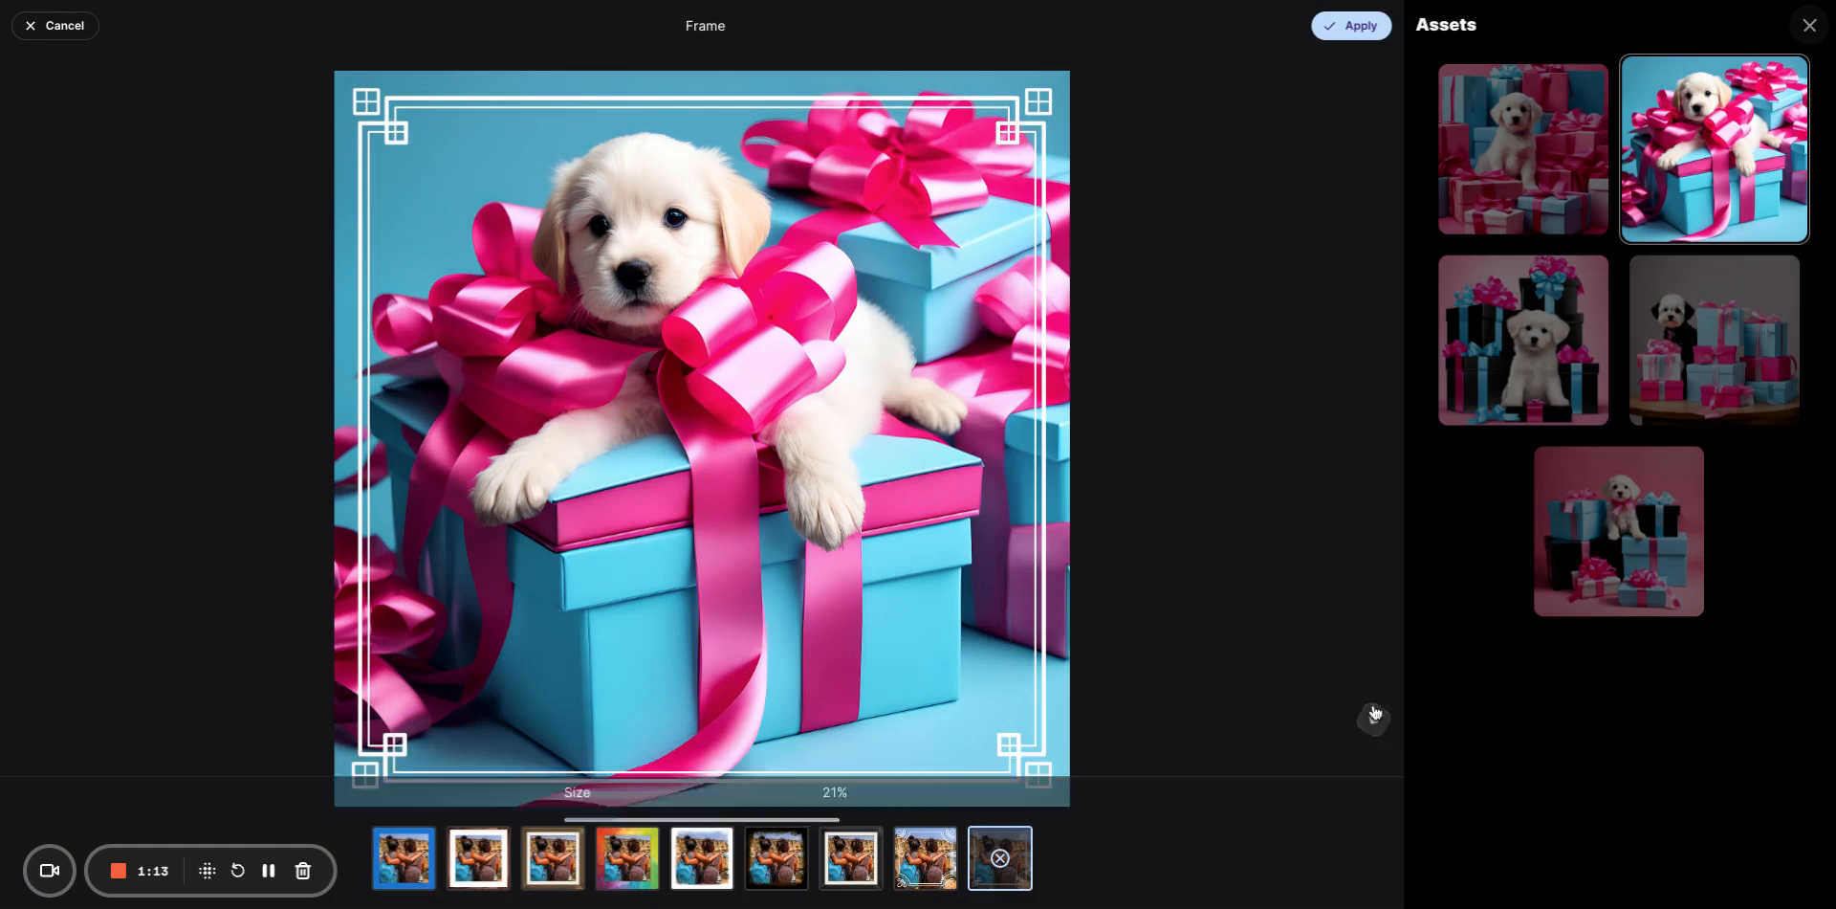
{"action": "left_click", "coordinate": [1375, 804]}
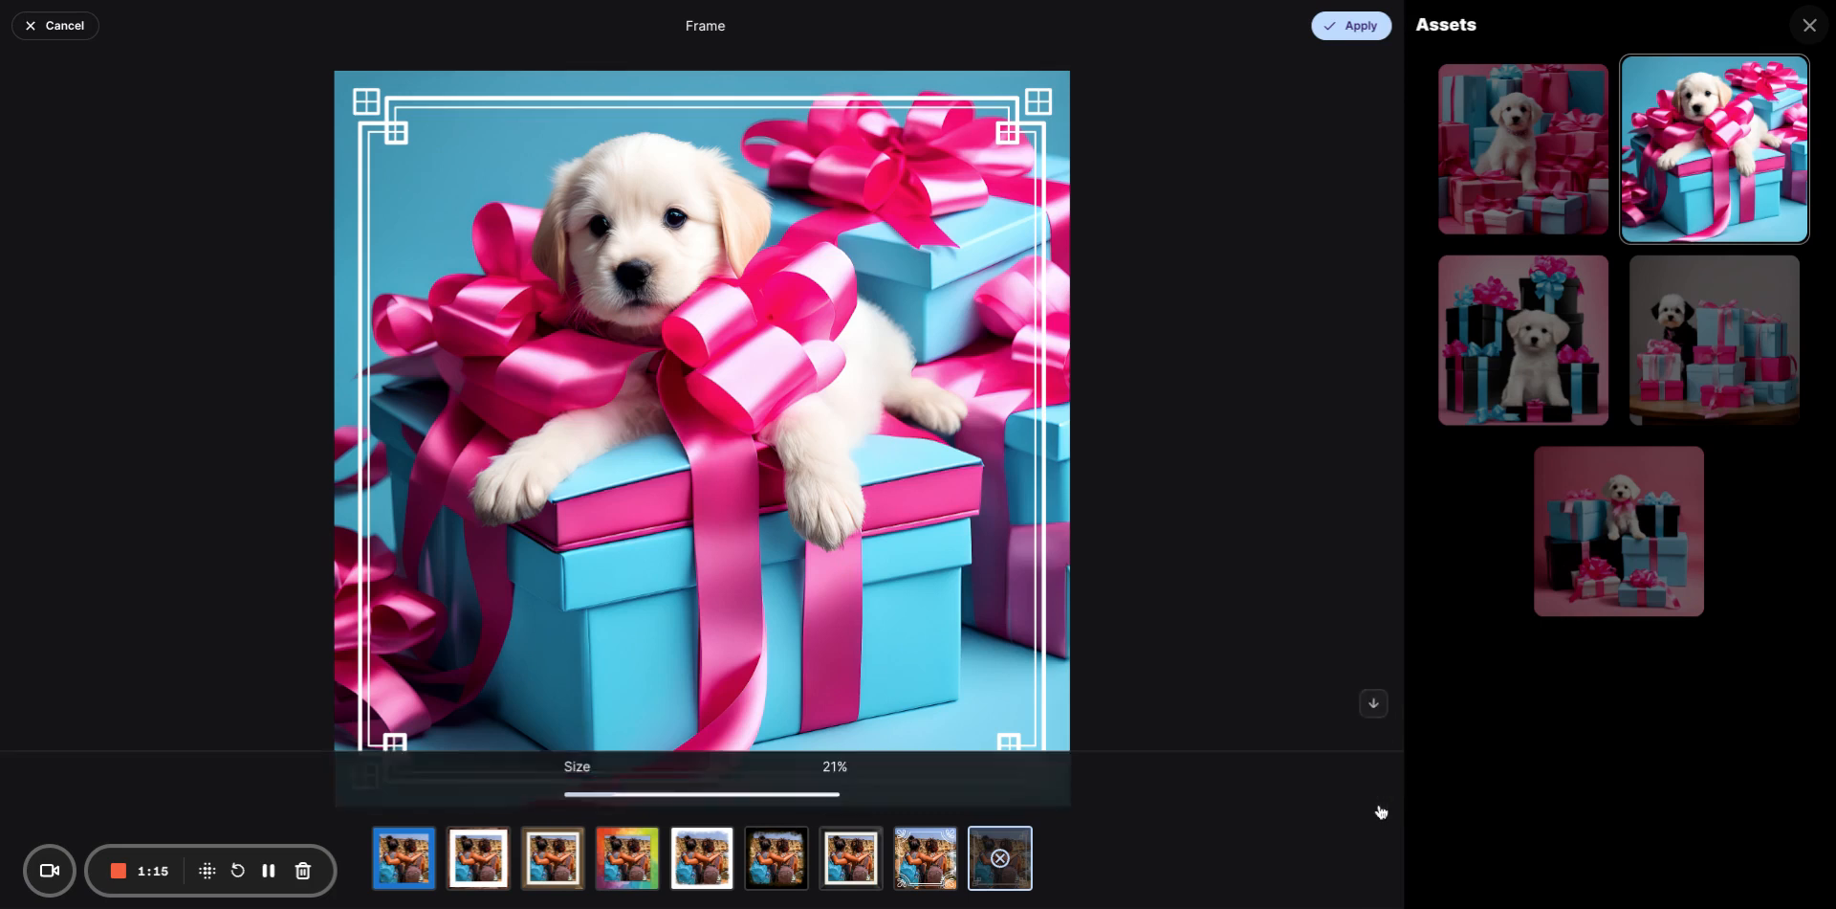
{"action": "left_click", "coordinate": [1373, 705]}
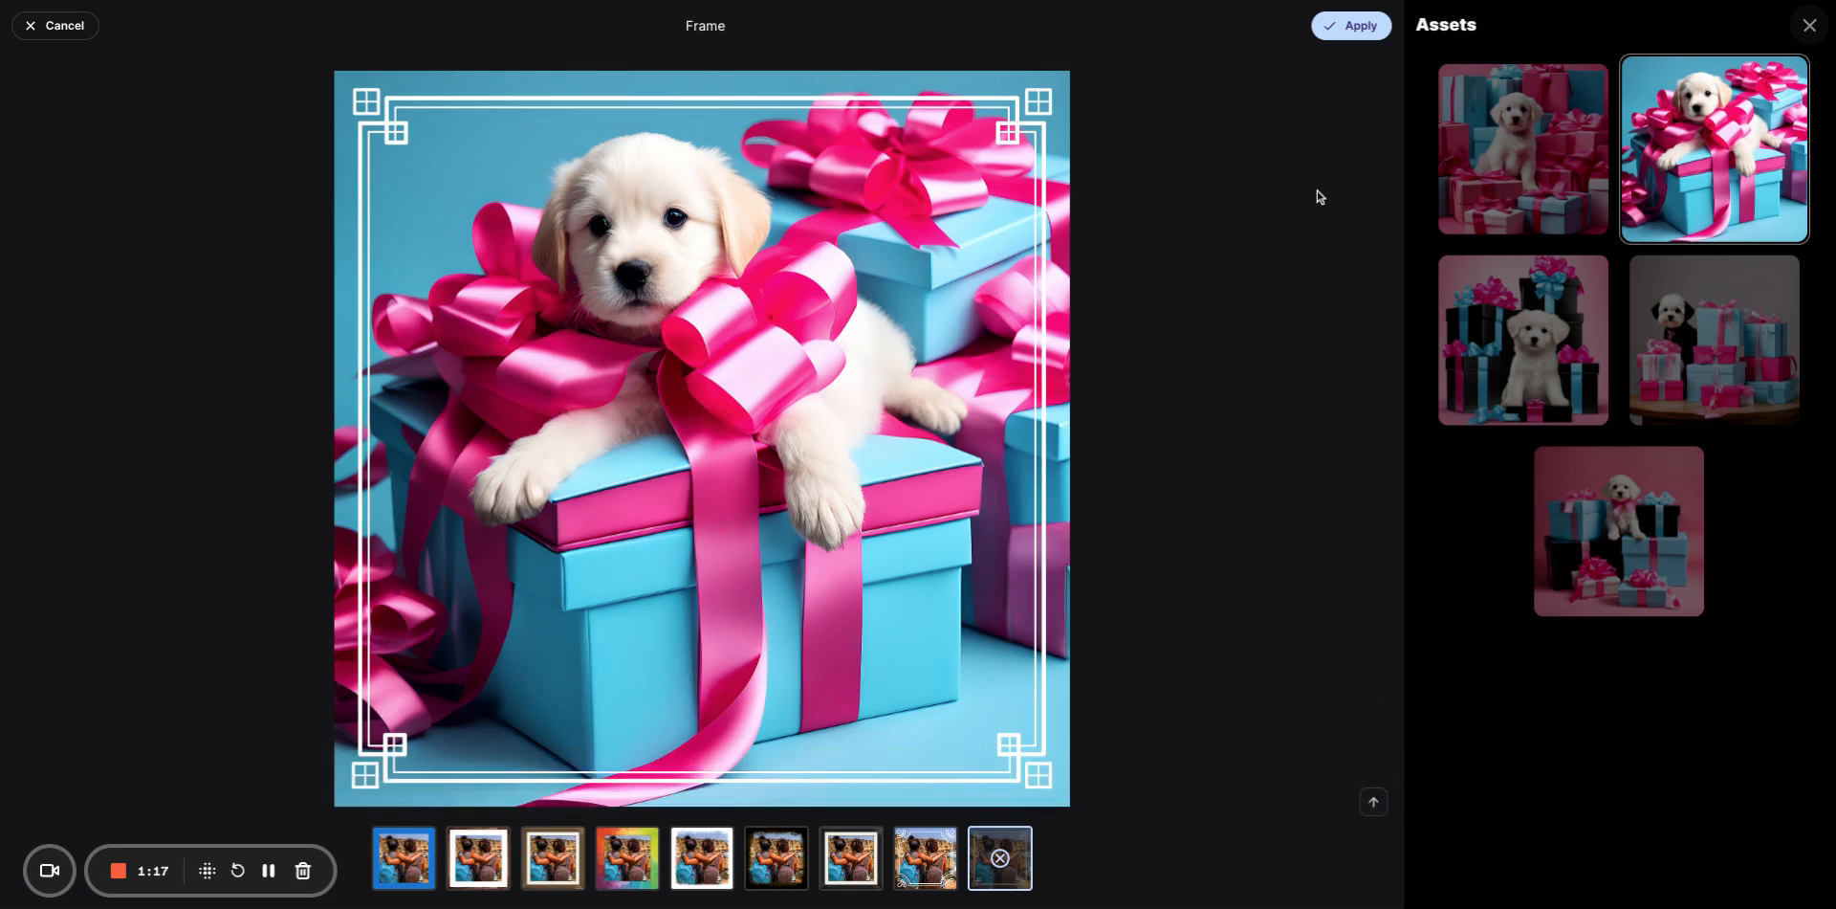
{"action": "left_click", "coordinate": [1353, 26]}
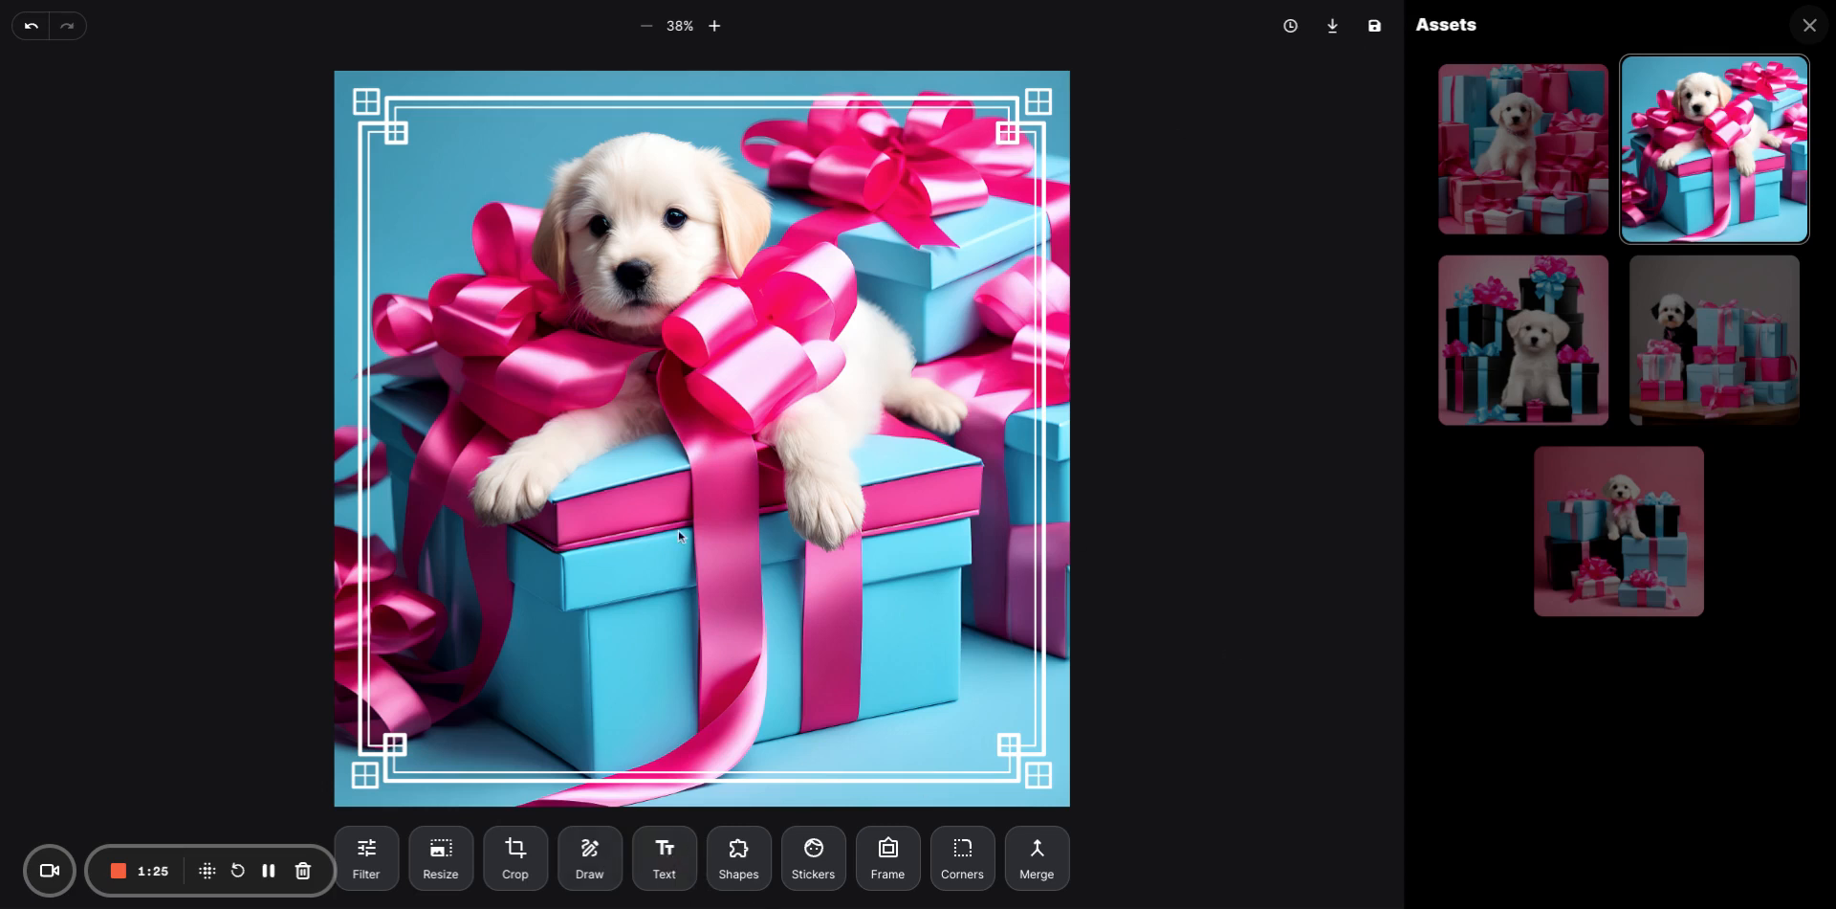
Add a text box to the framed image and set its font to Permanent Marker.
{"action": "left_click", "coordinate": [666, 854]}
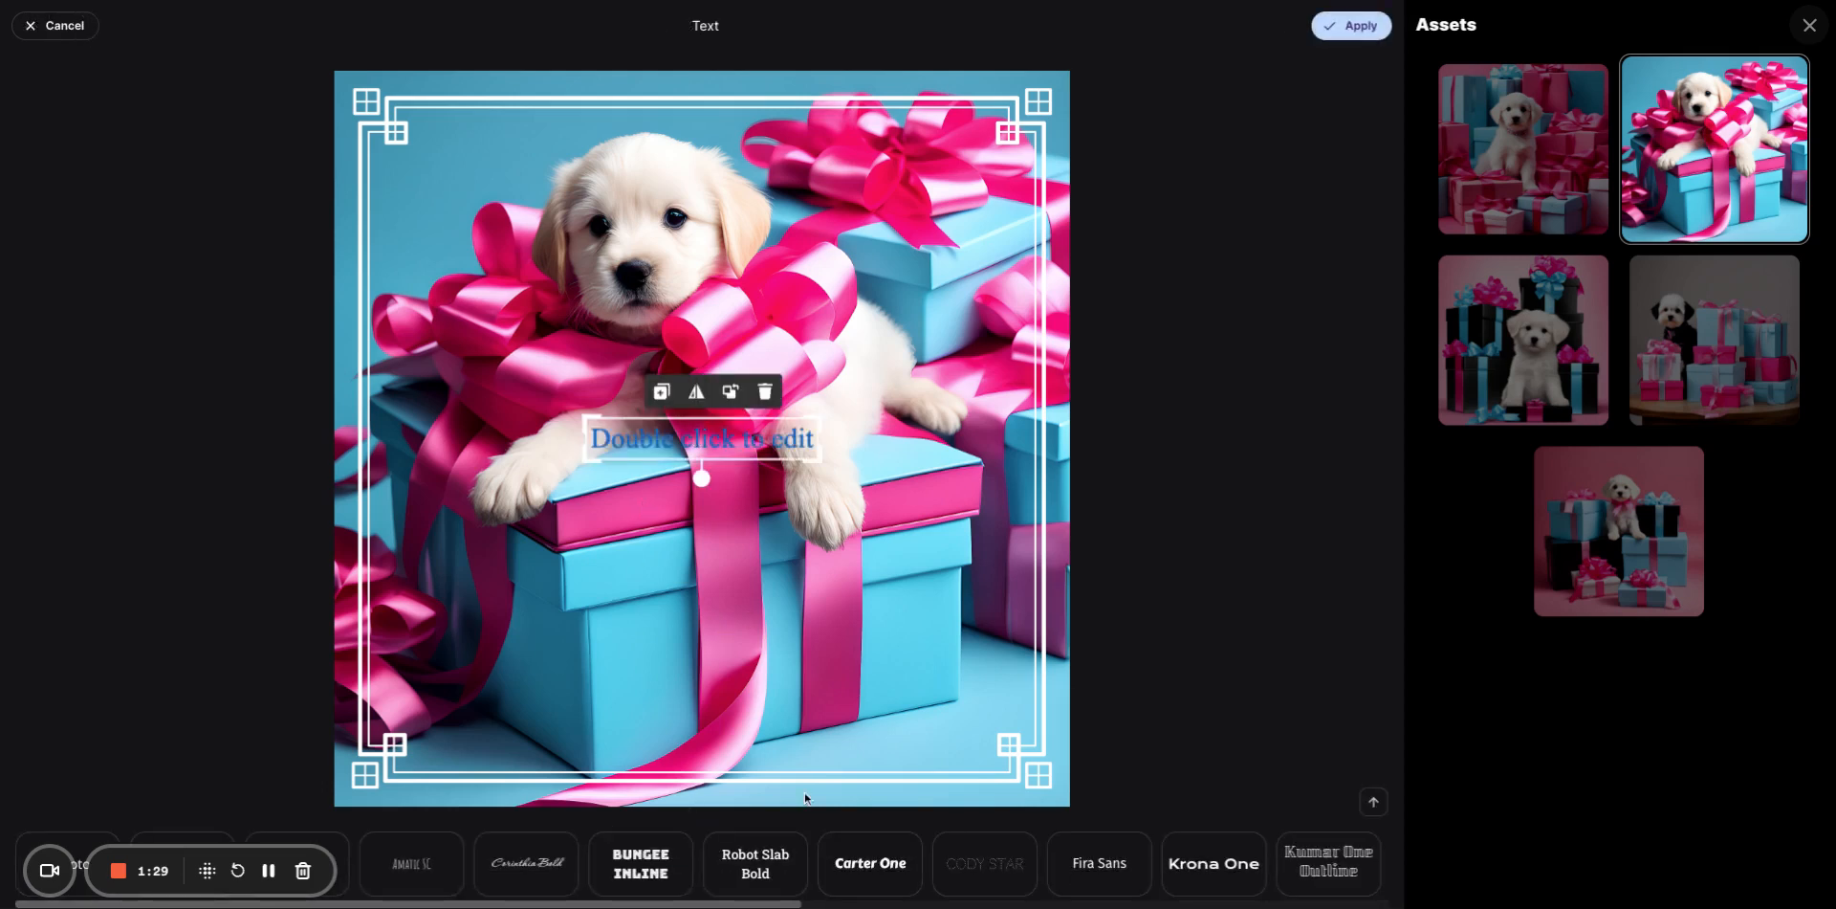
{"action": "scroll", "coordinate": [571, 884], "scroll_direction": "right", "scroll_amount": 10}
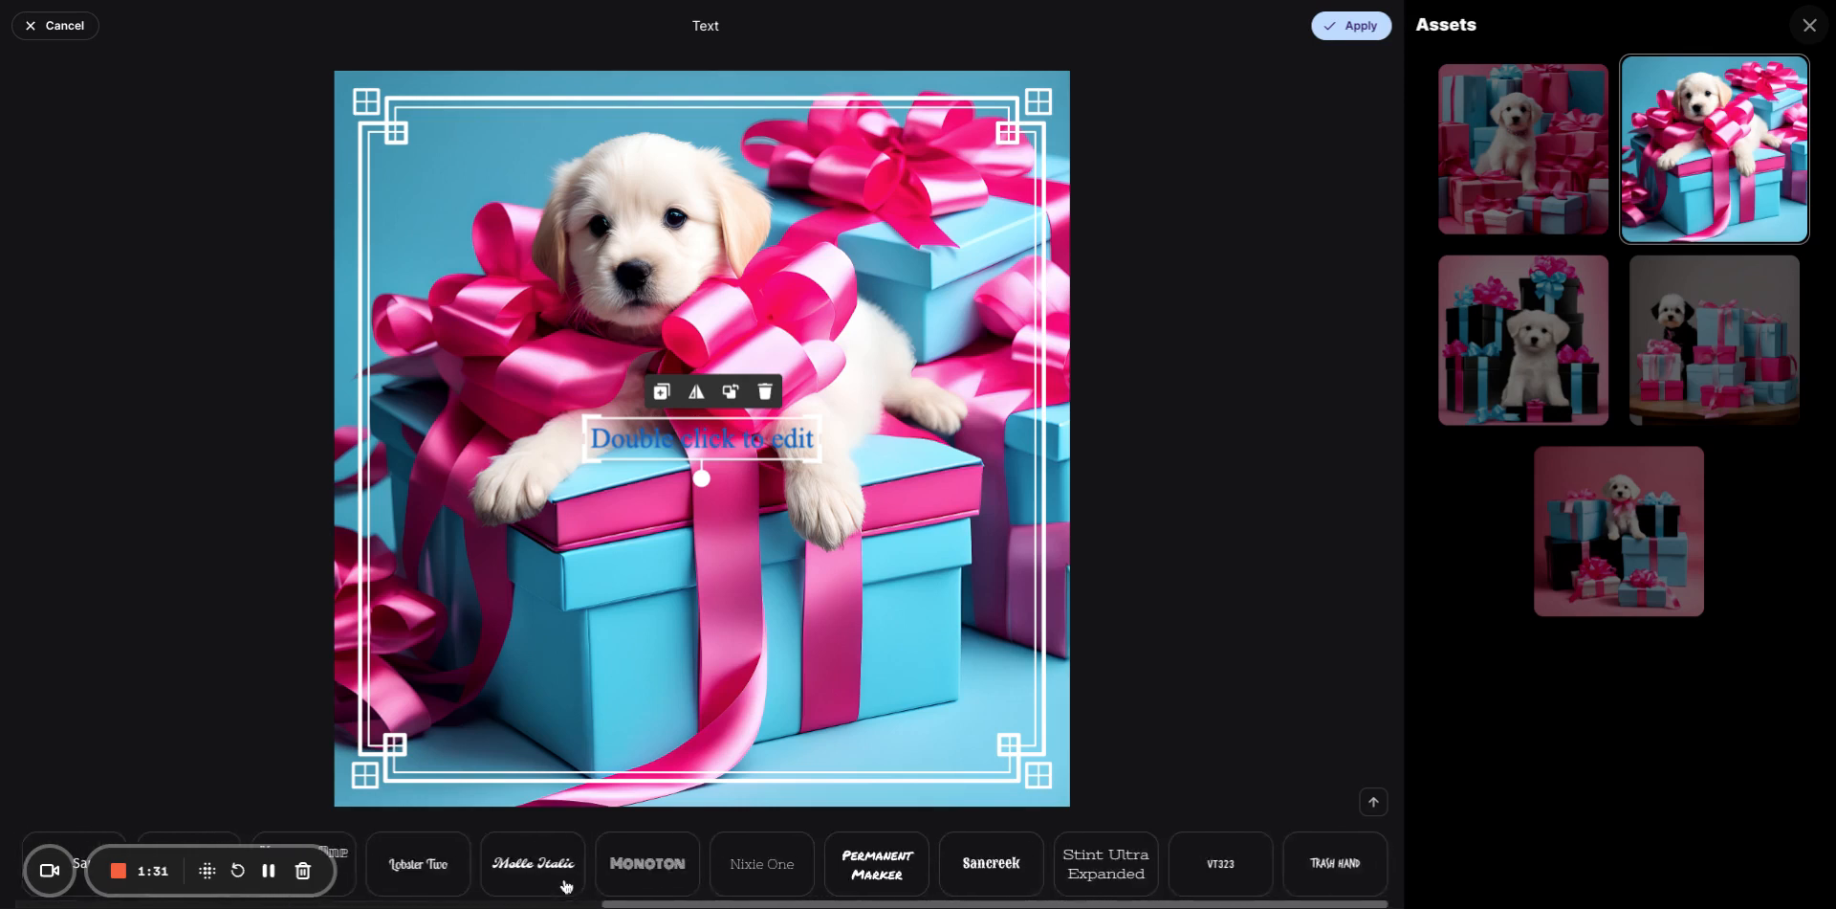
{"action": "scroll", "coordinate": [574, 880], "scroll_direction": "right", "scroll_amount": 1}
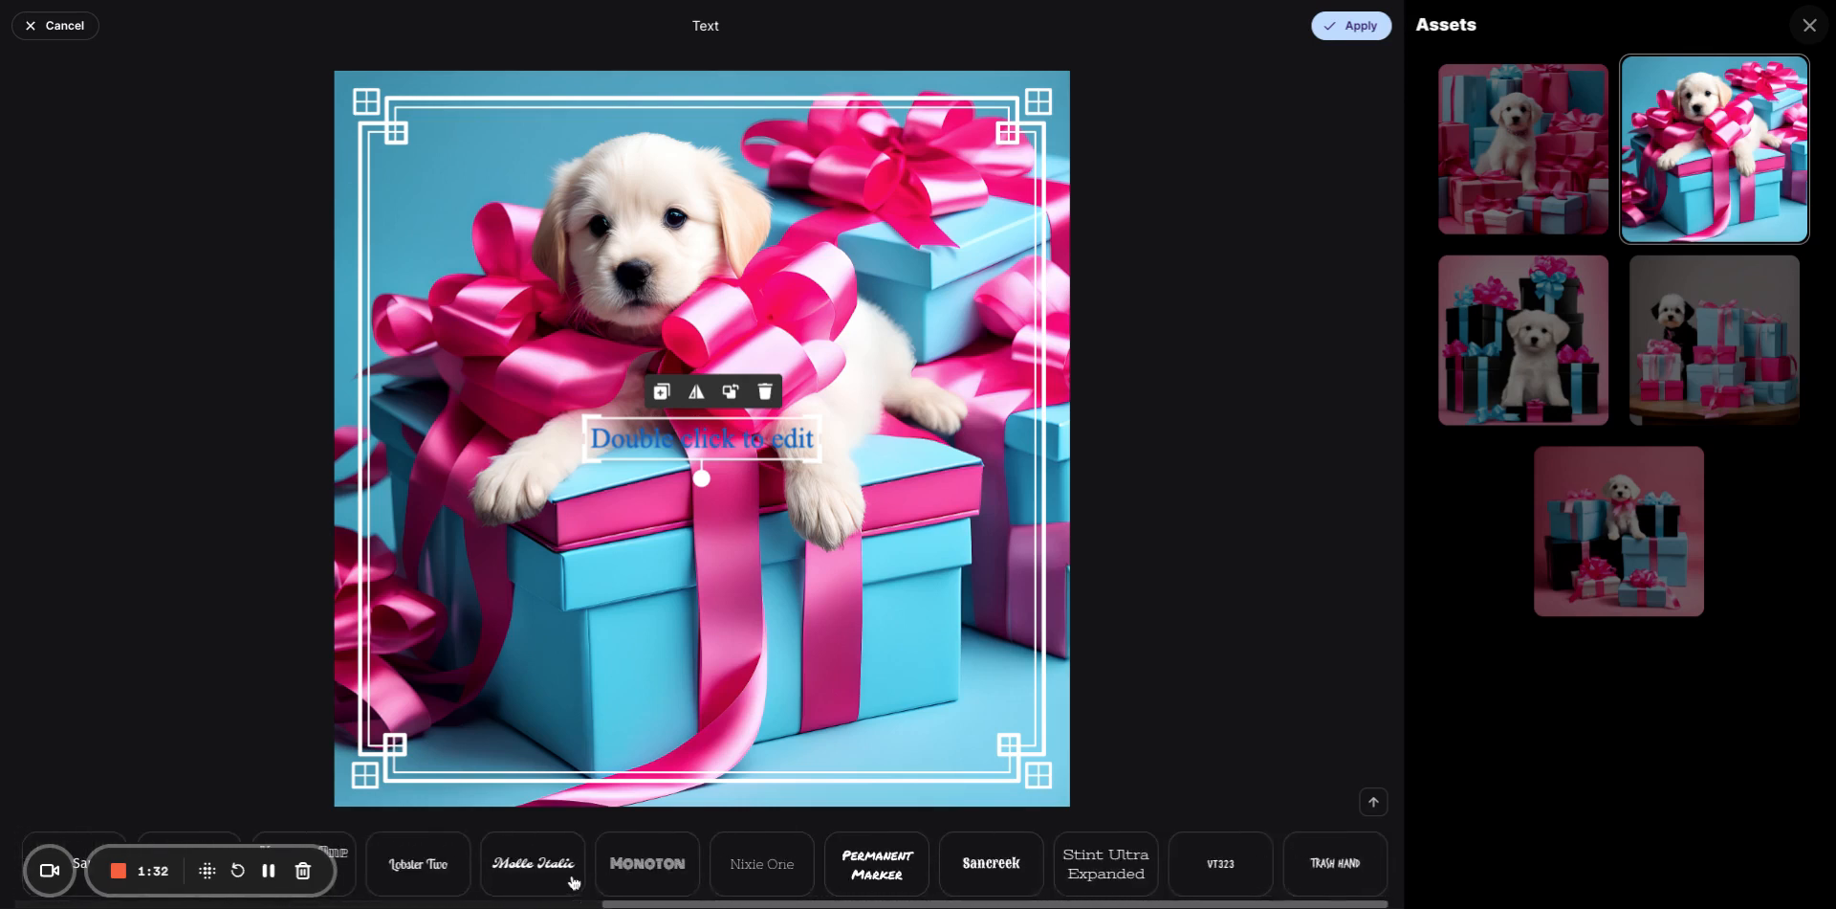
{"action": "left_click", "coordinate": [889, 881]}
Replace the placeholder text with "Give the Gift of a Puppy This Year Without all the mess".
{"action": "left_click", "coordinate": [753, 446]}
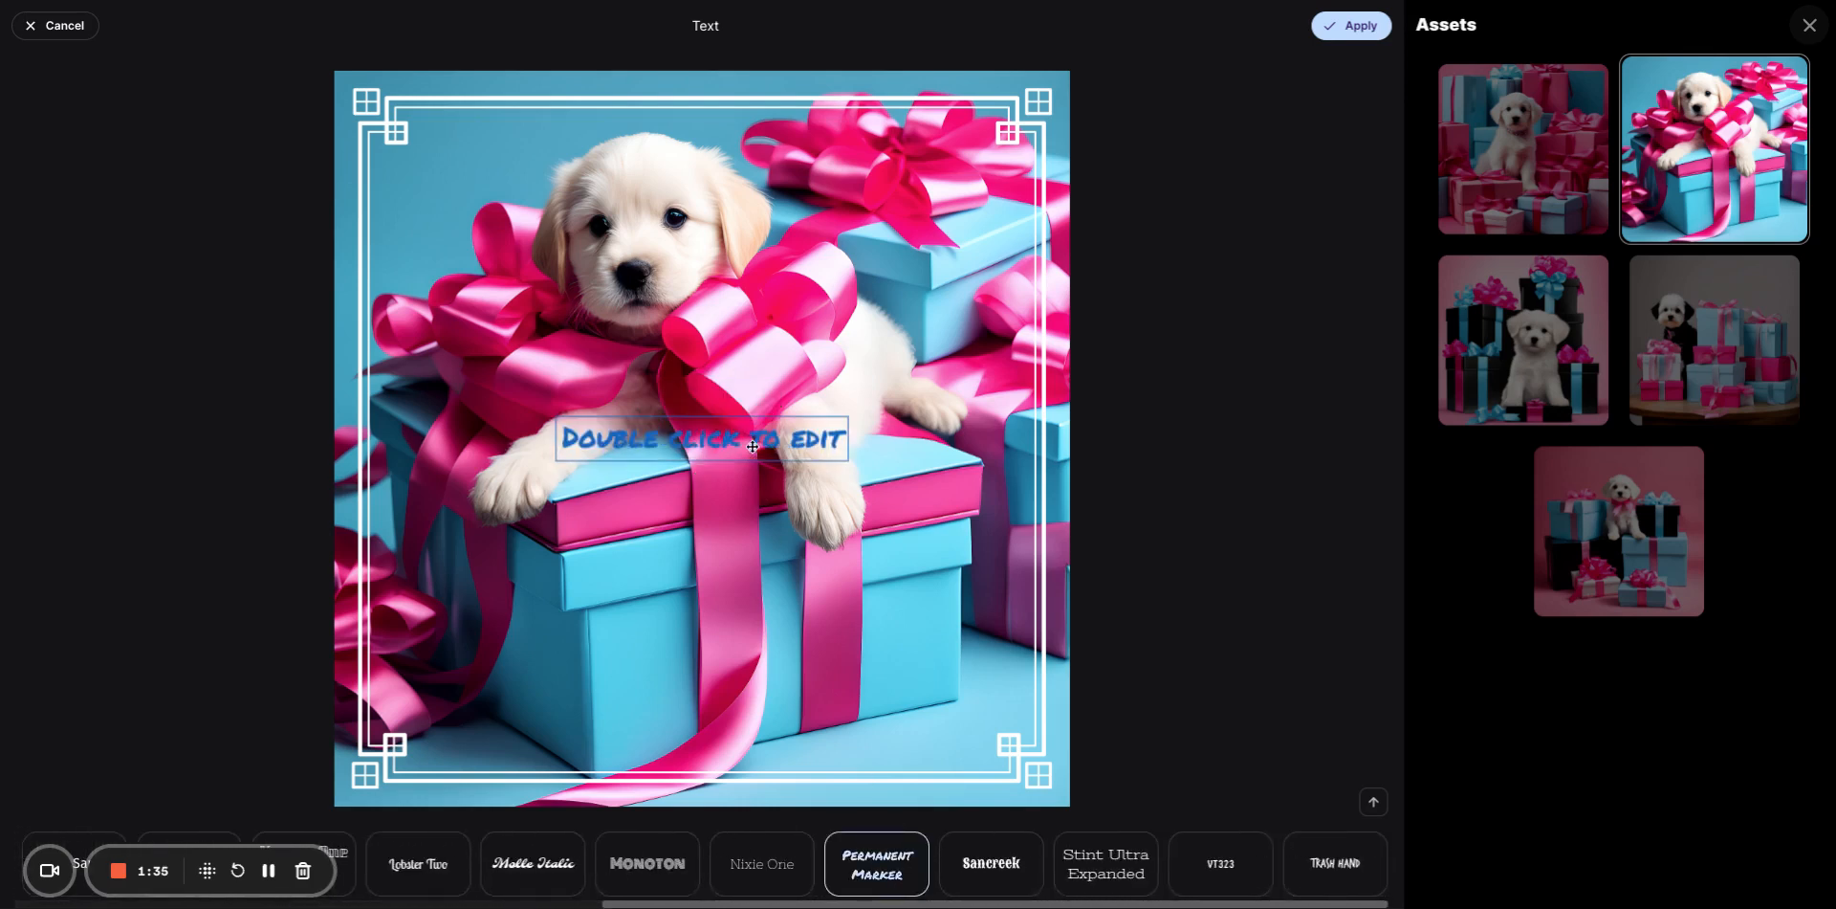
{"action": "double_click", "coordinate": [753, 446]}
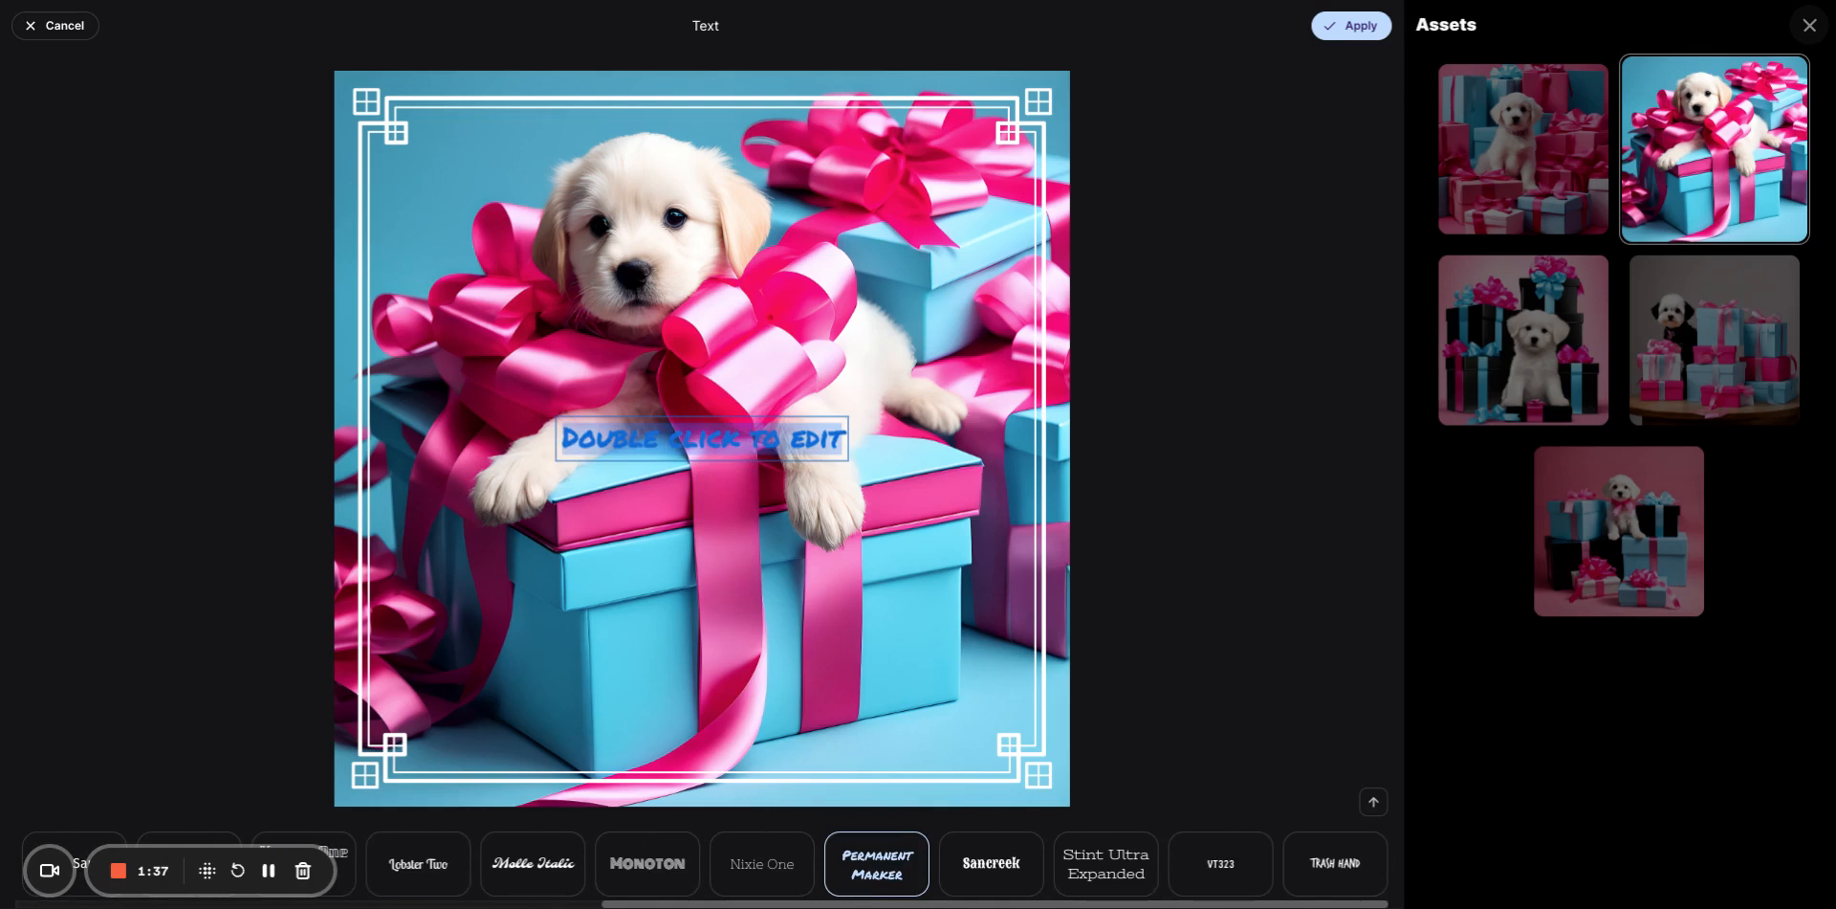
{"action": "key", "text": "BackSpace"}
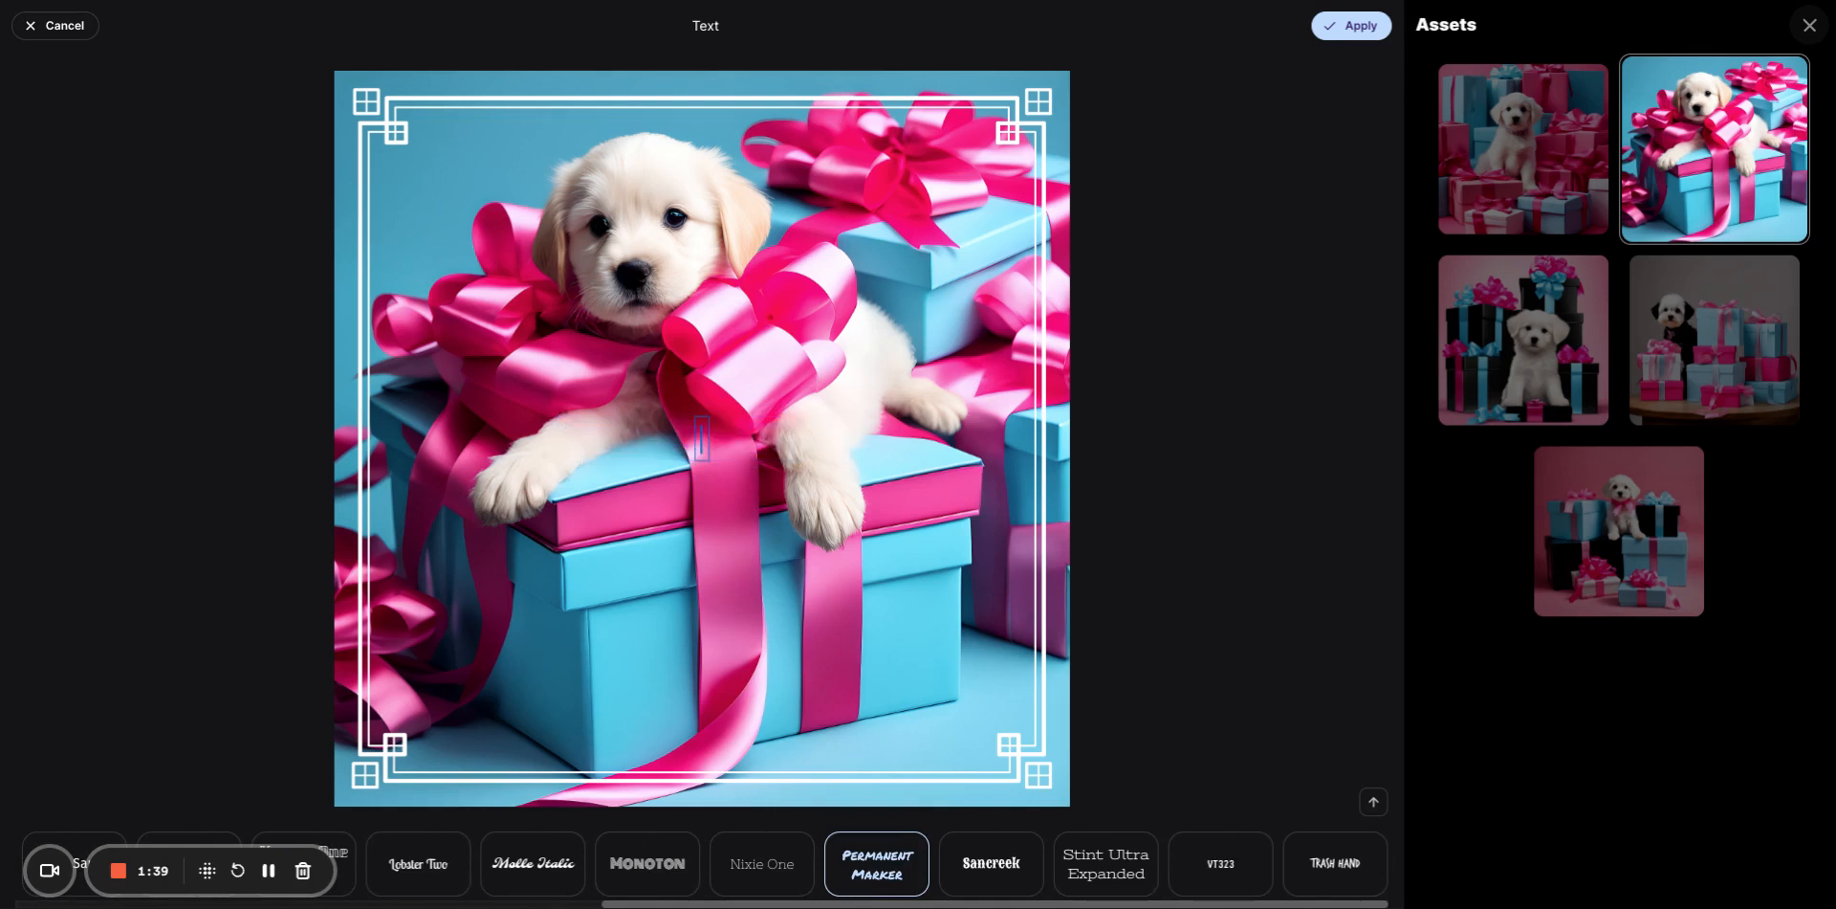
{"action": "type", "text": "Give the Gift of "}
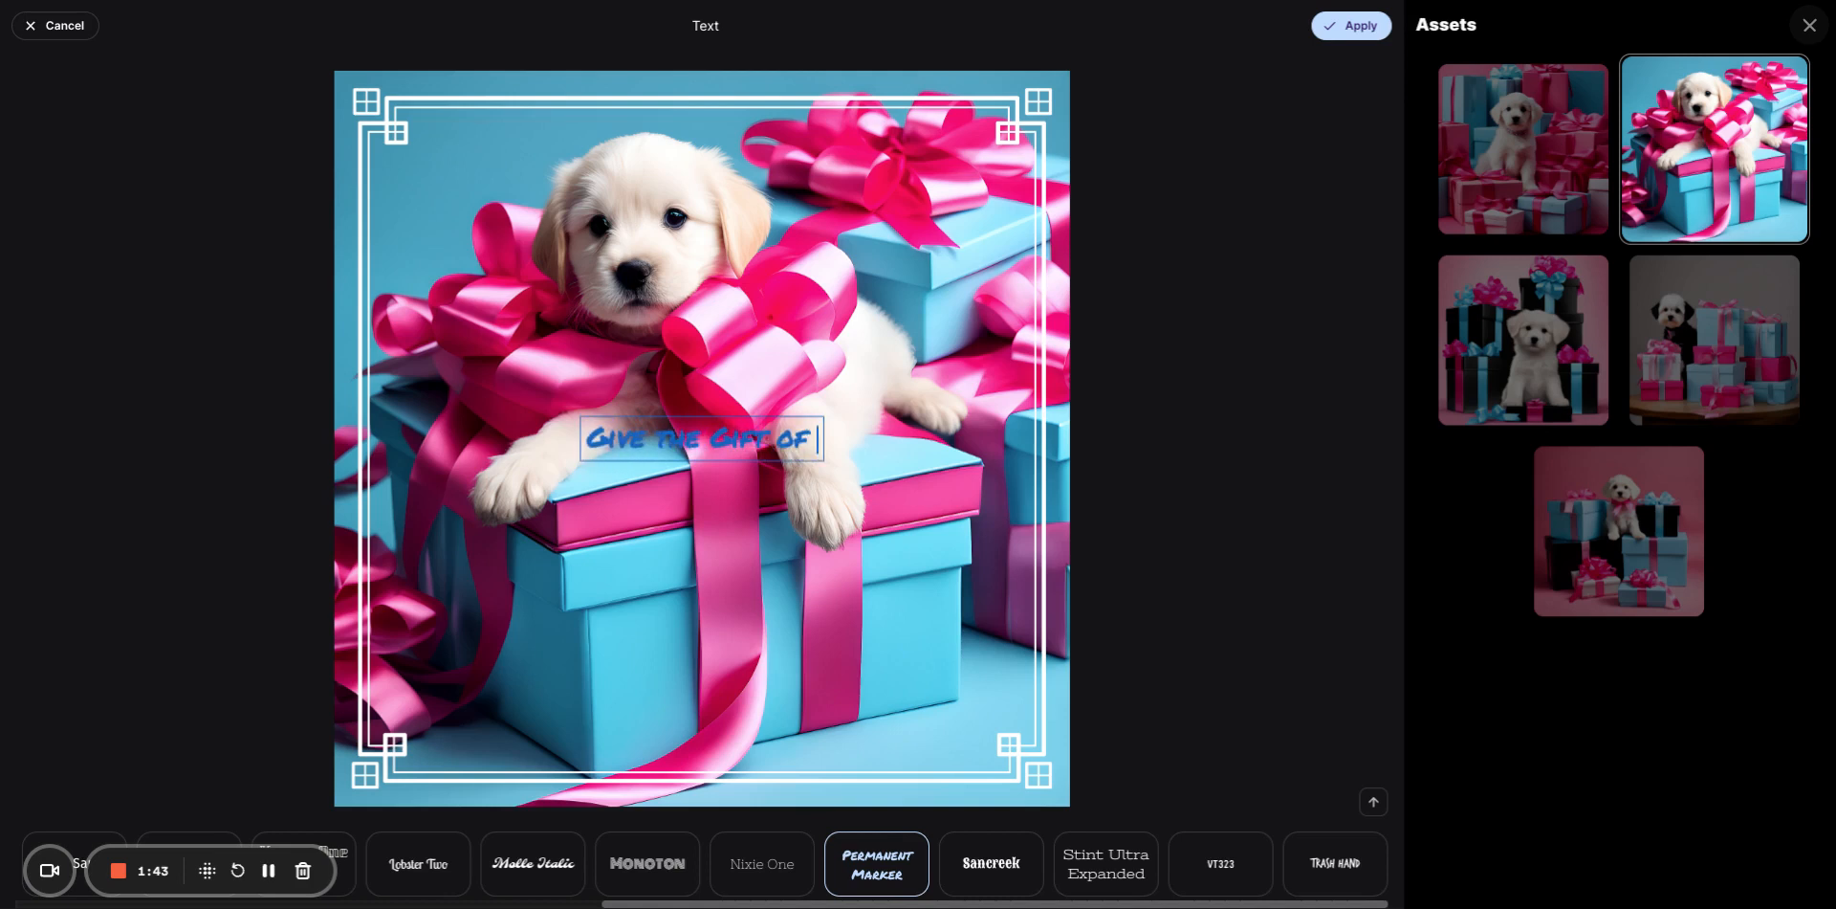
{"action": "type", "text": "a Pu"}
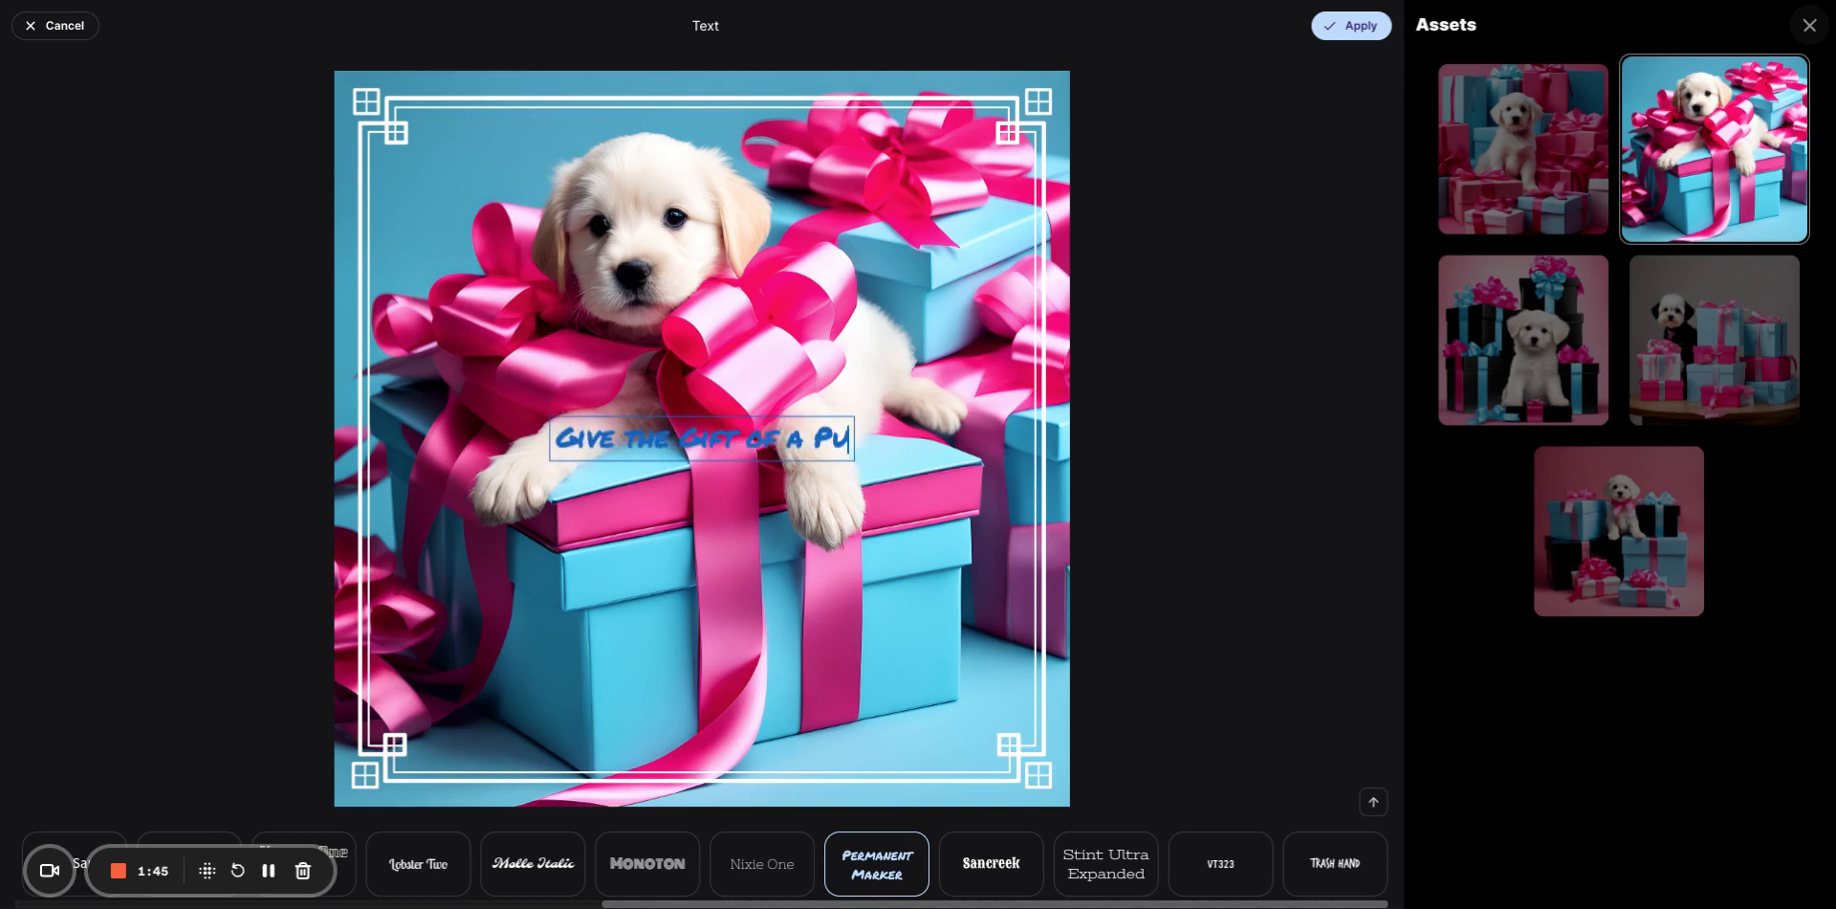
{"action": "type", "text": "ppy This Year"}
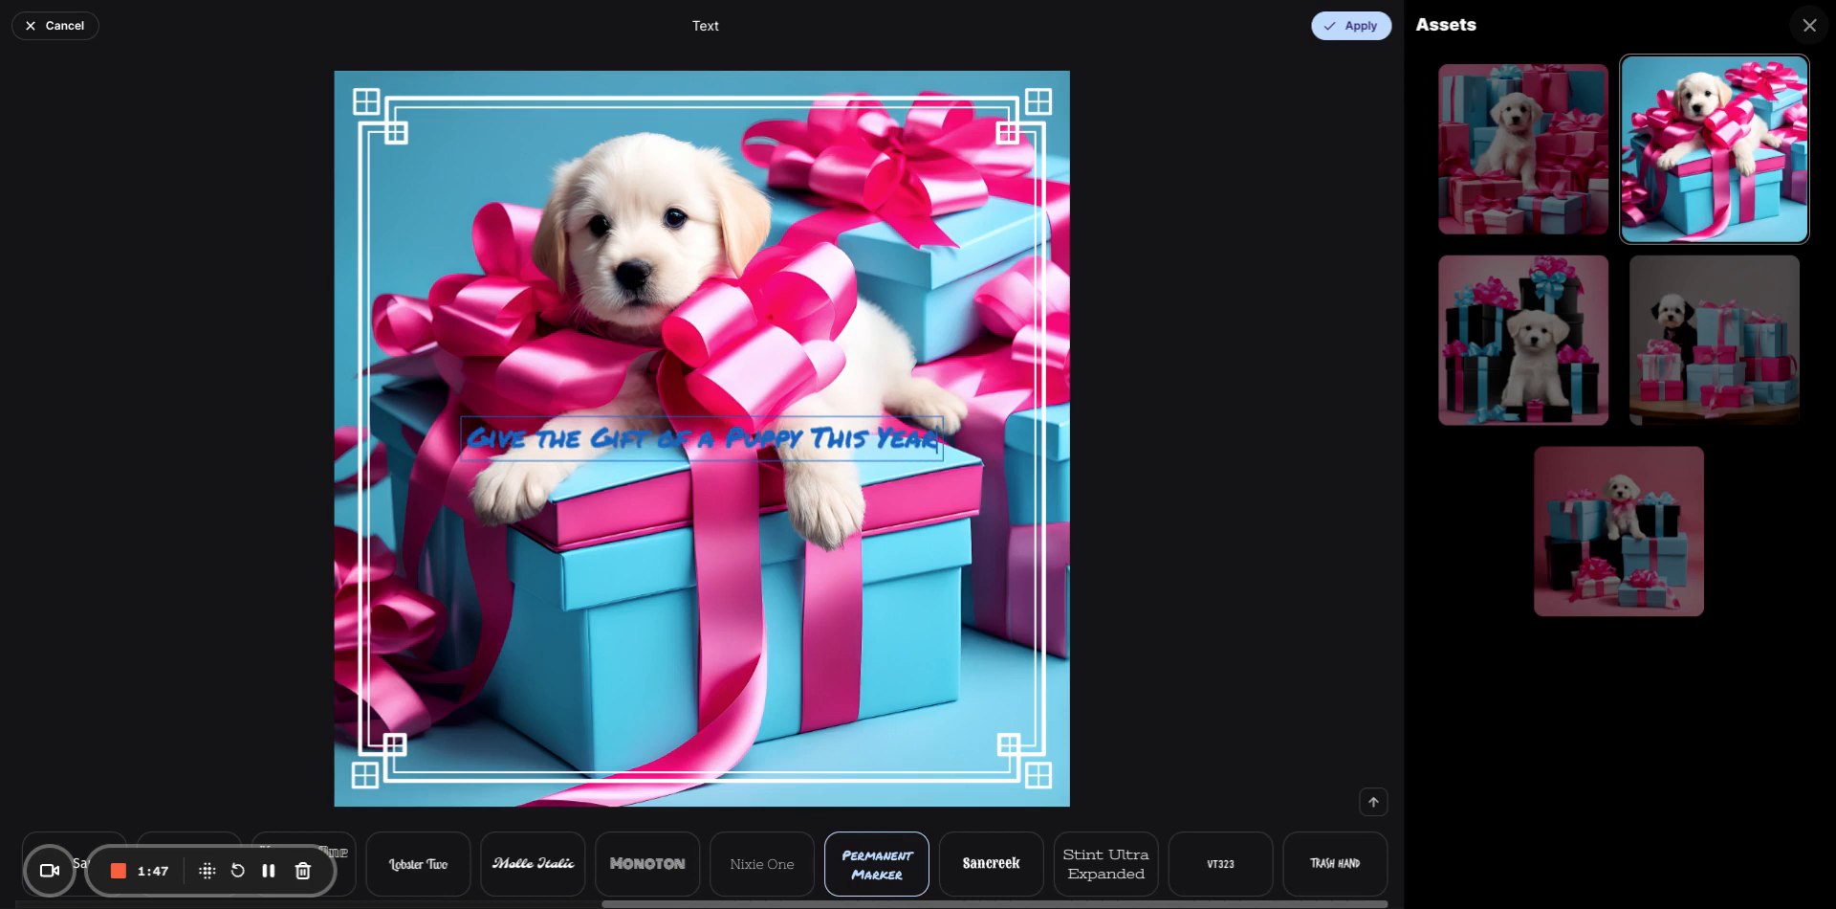
{"action": "type", "text": " Without all the mess"}
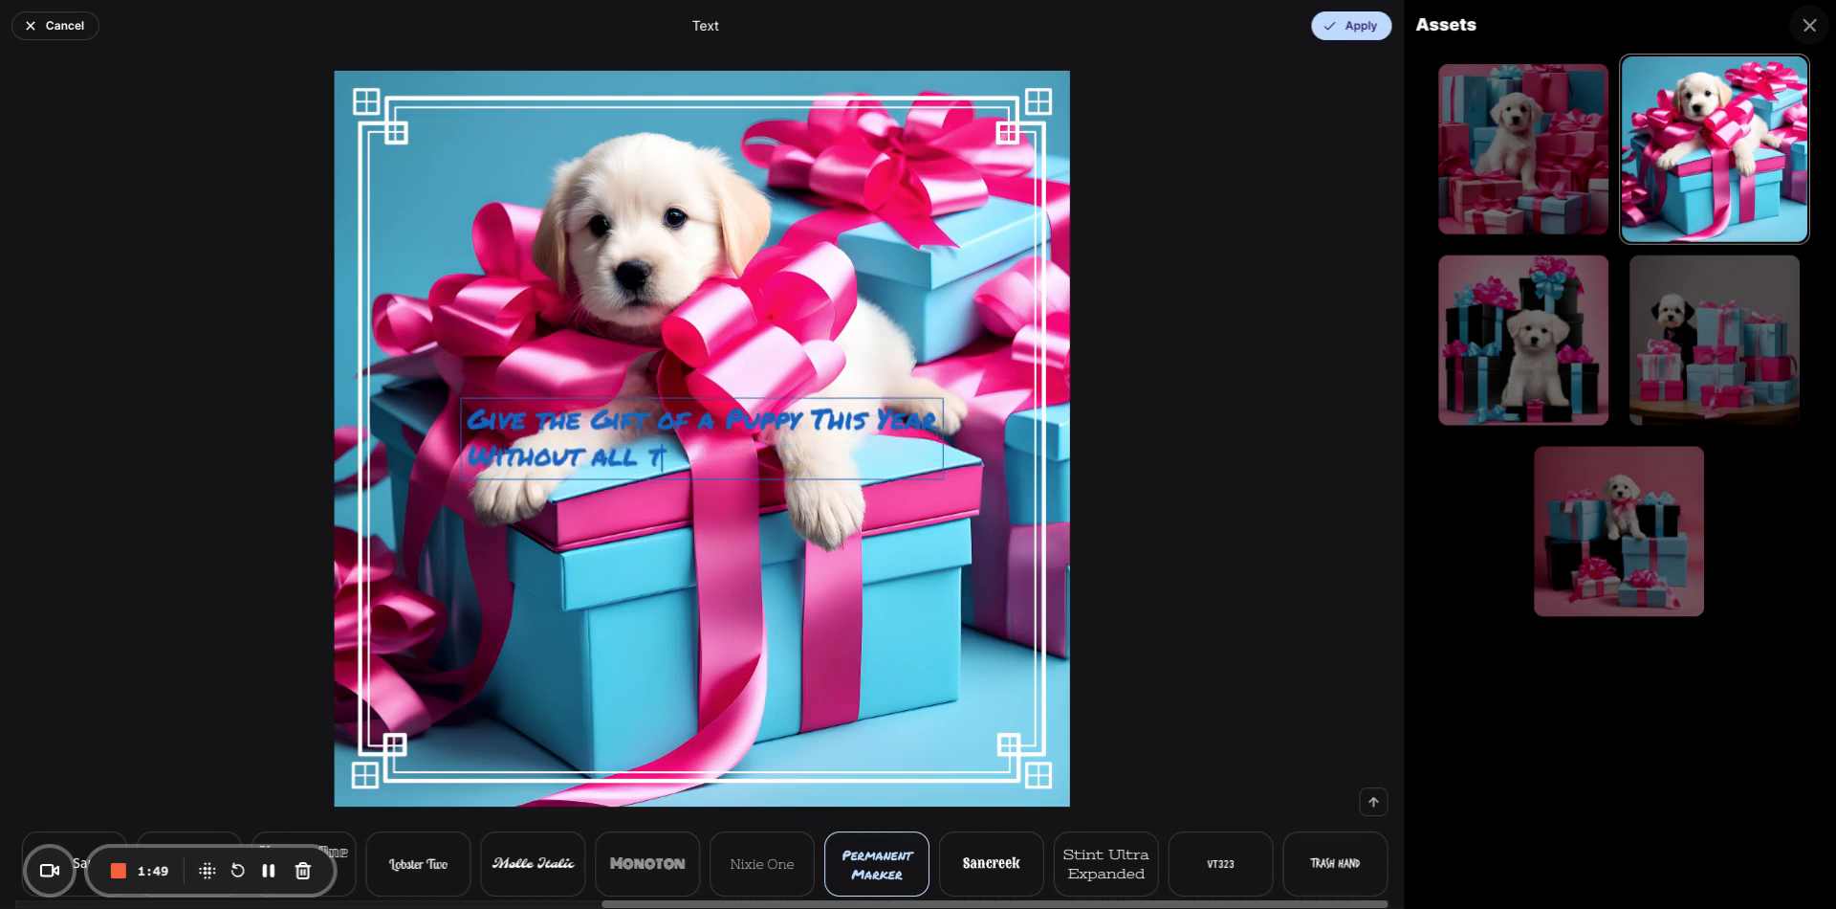
Add the line "Charlie, your AI Puppy for Business" below the headline, separated by a blank line.
{"action": "key", "text": "Return"}
{"action": "key", "text": "Return"}
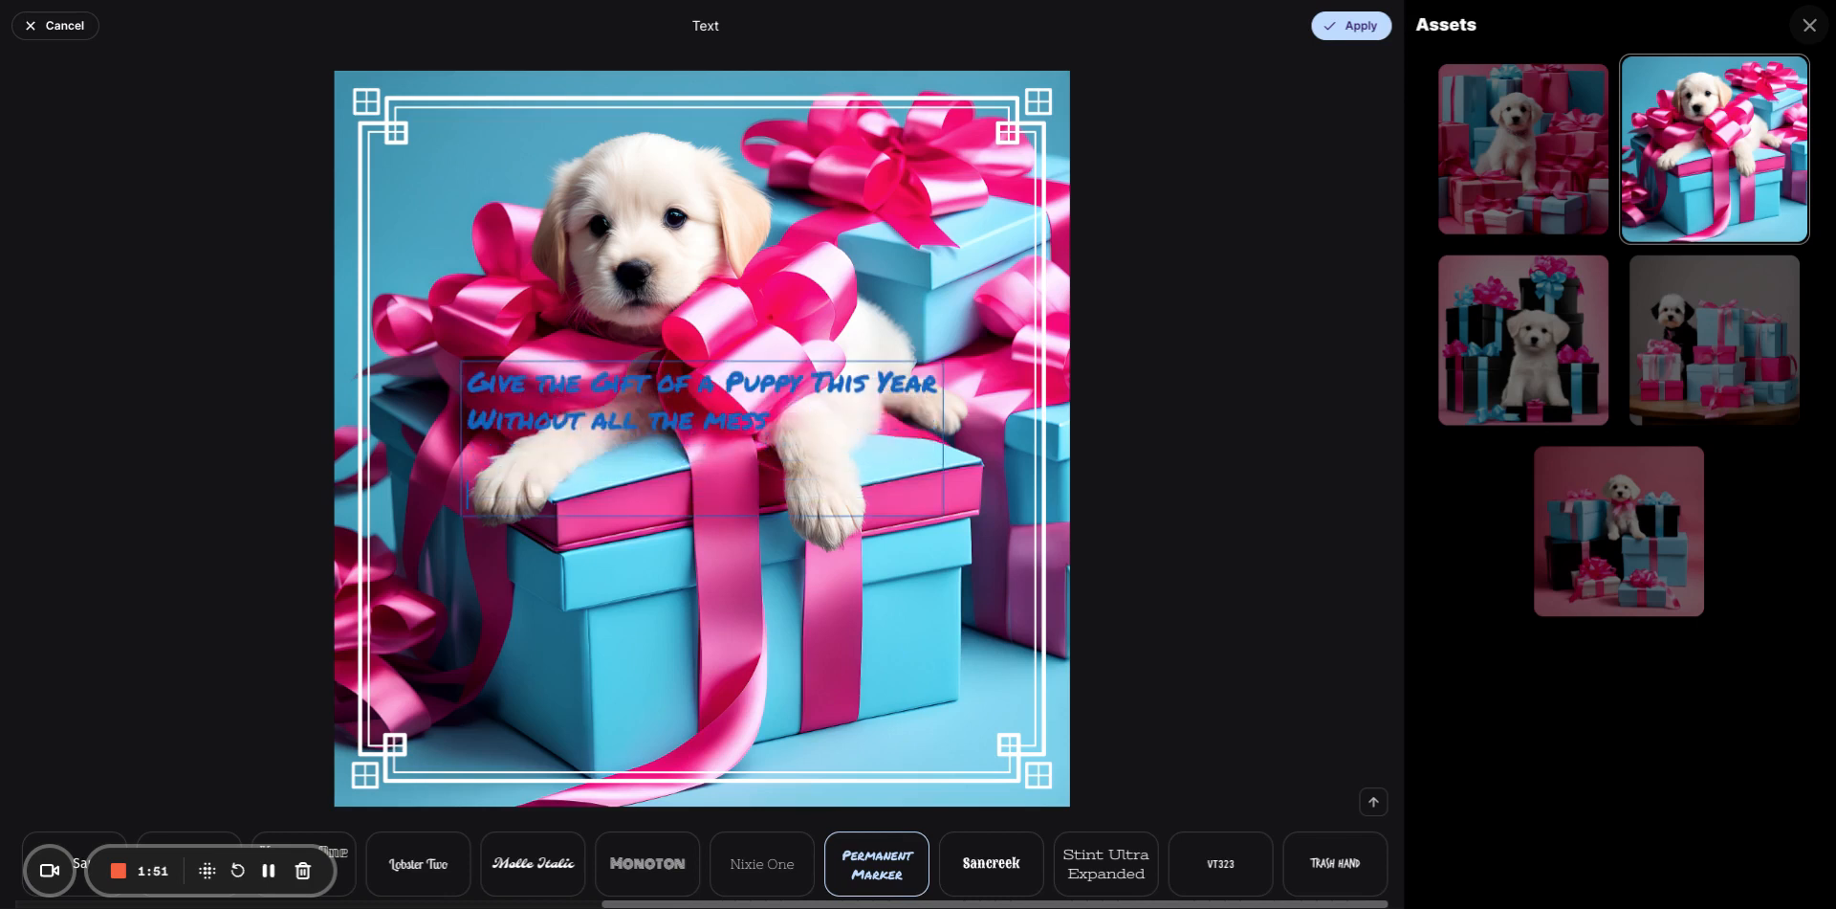
{"action": "type", "text": "Charlie, your"}
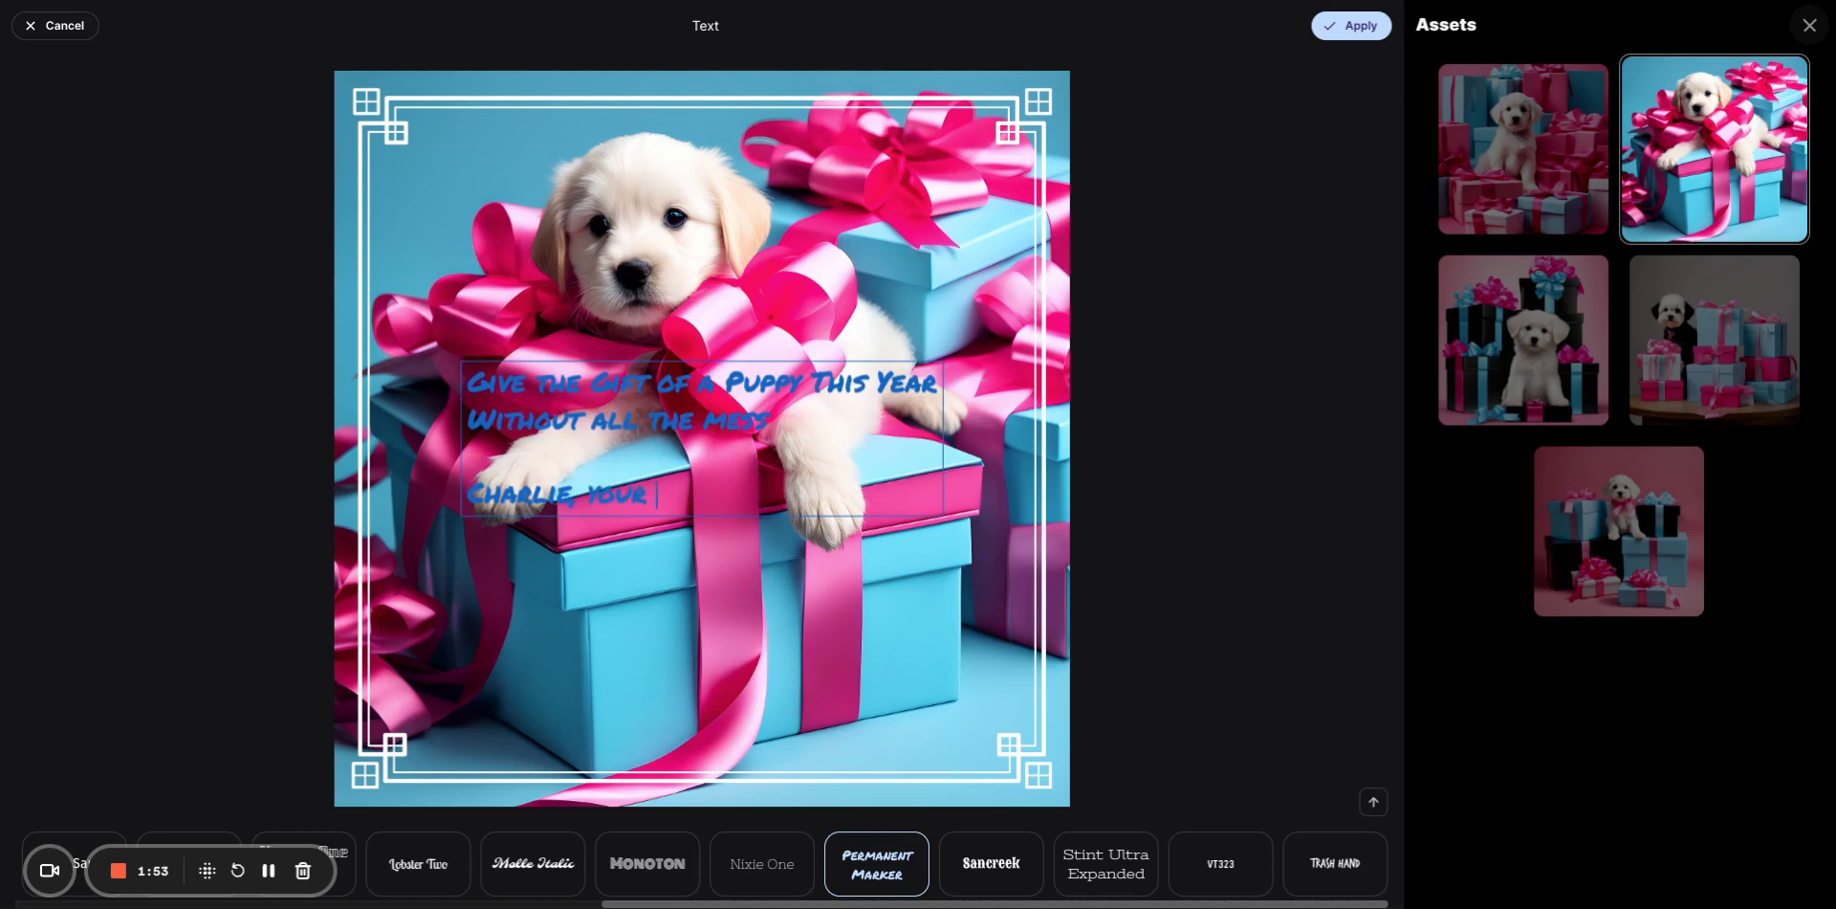
{"action": "type", "text": " AI Puppy for "}
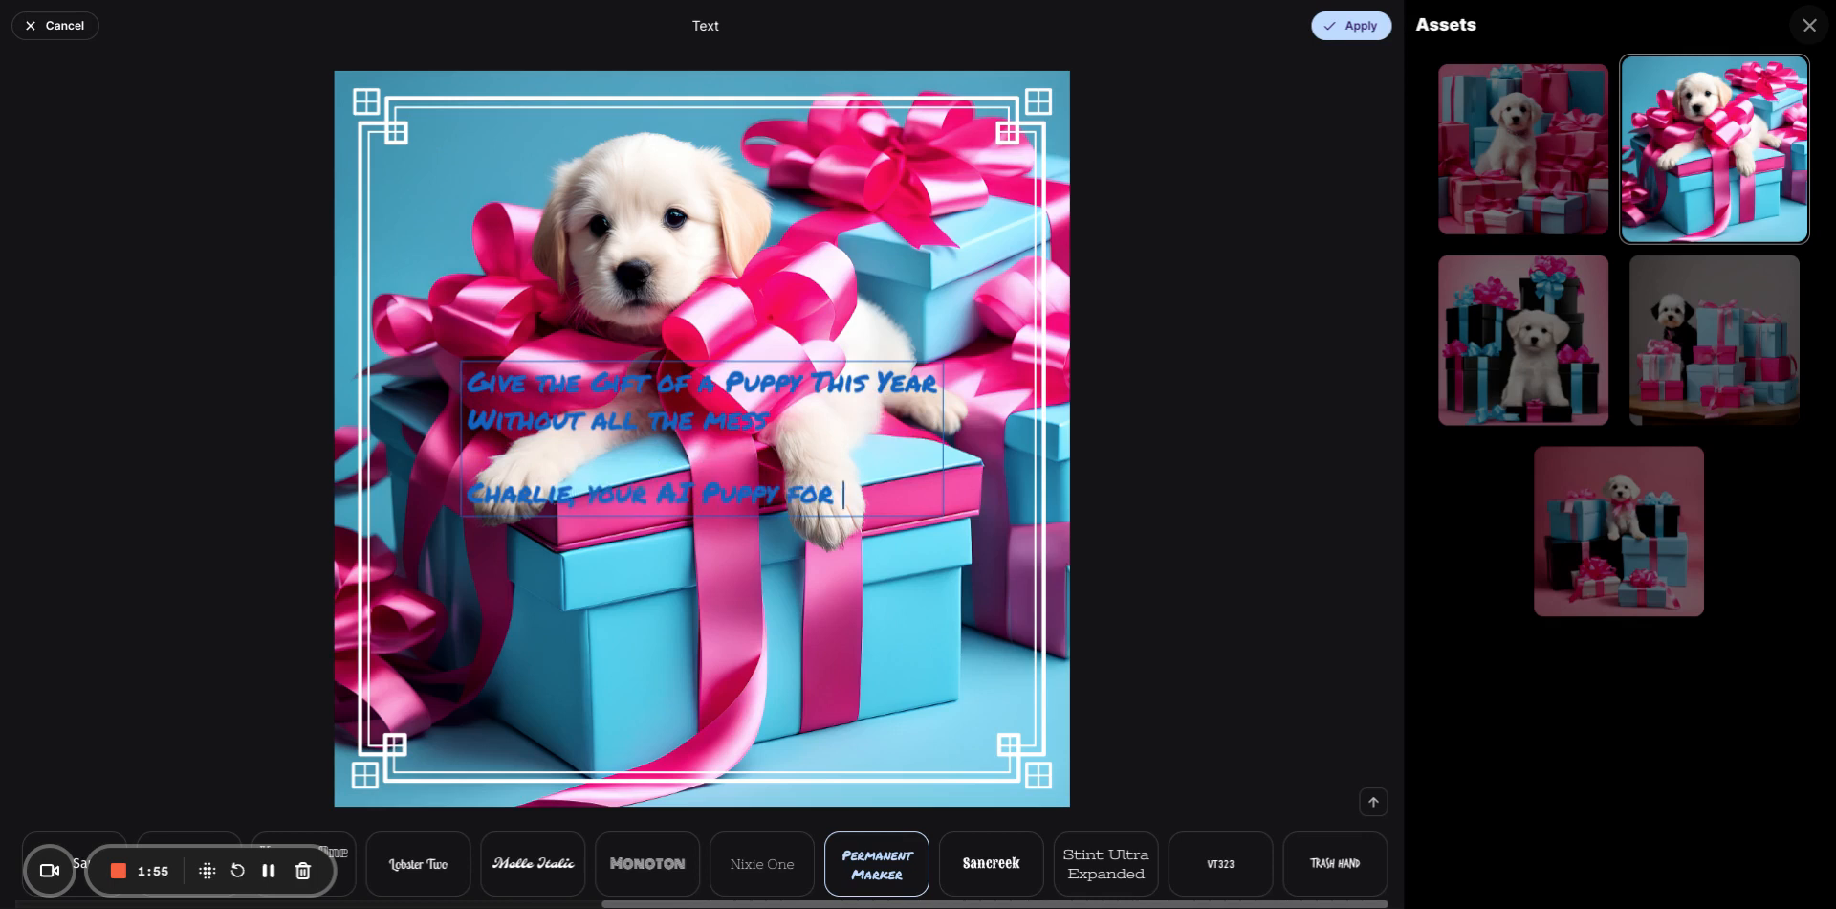
{"action": "type", "text": "Business"}
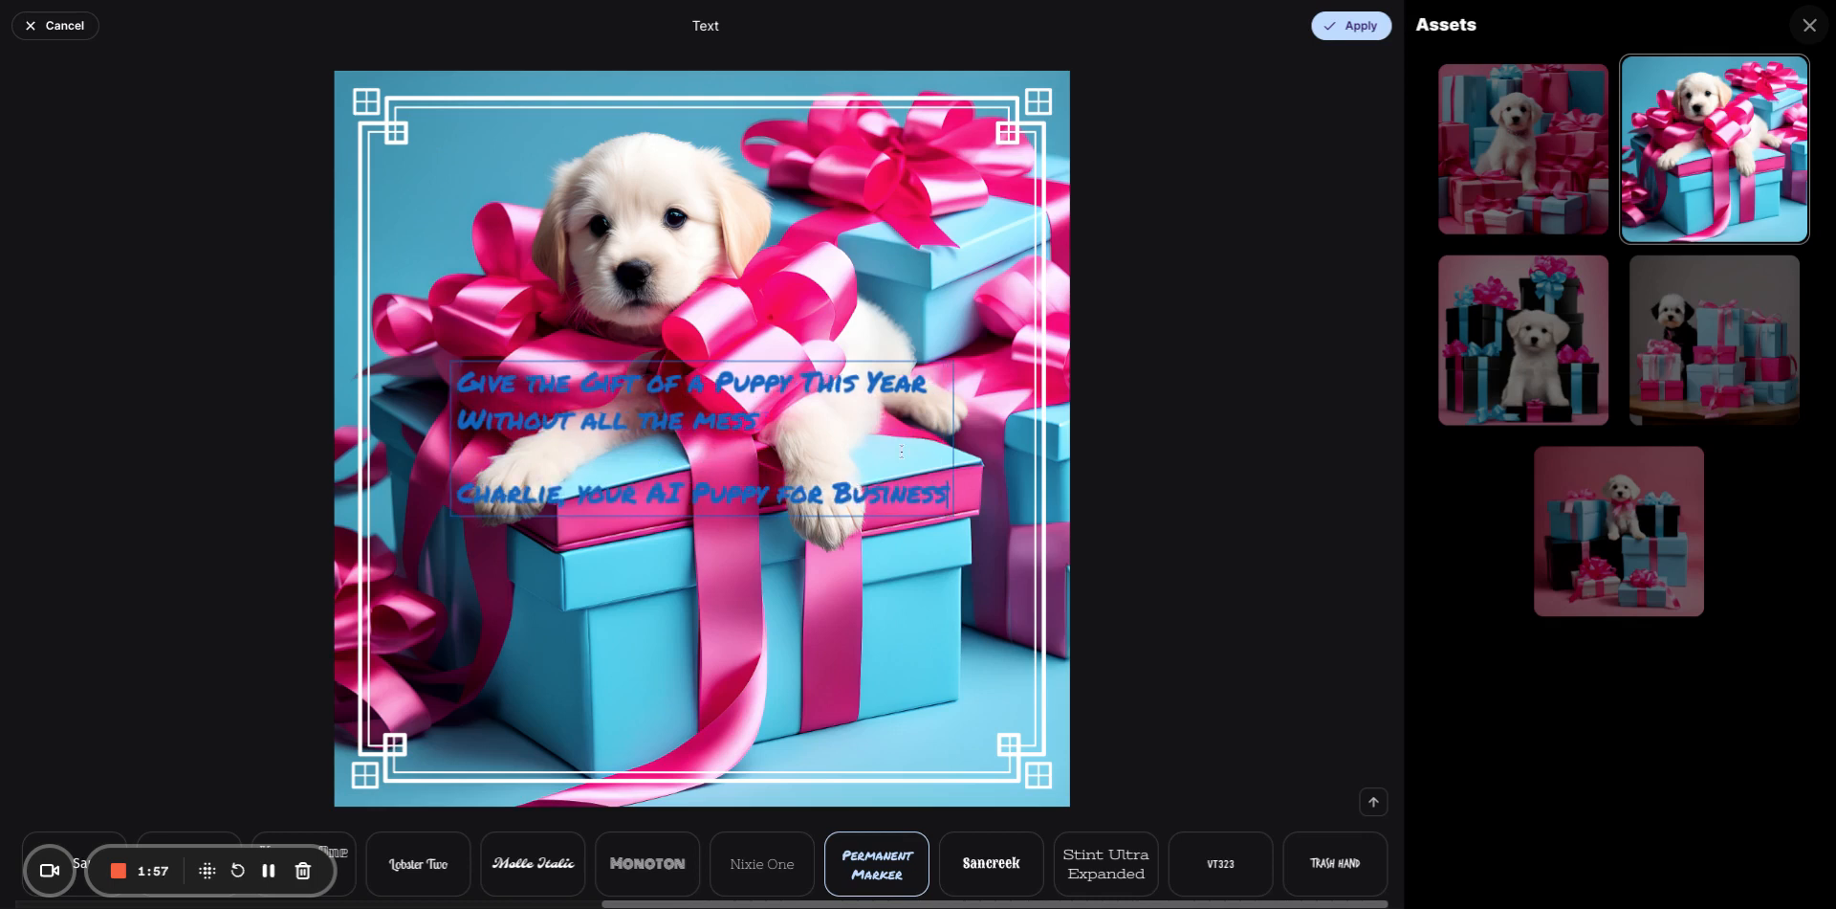
Change the color of all the text in the text box to white.
{"action": "key", "text": "ctrl+a"}
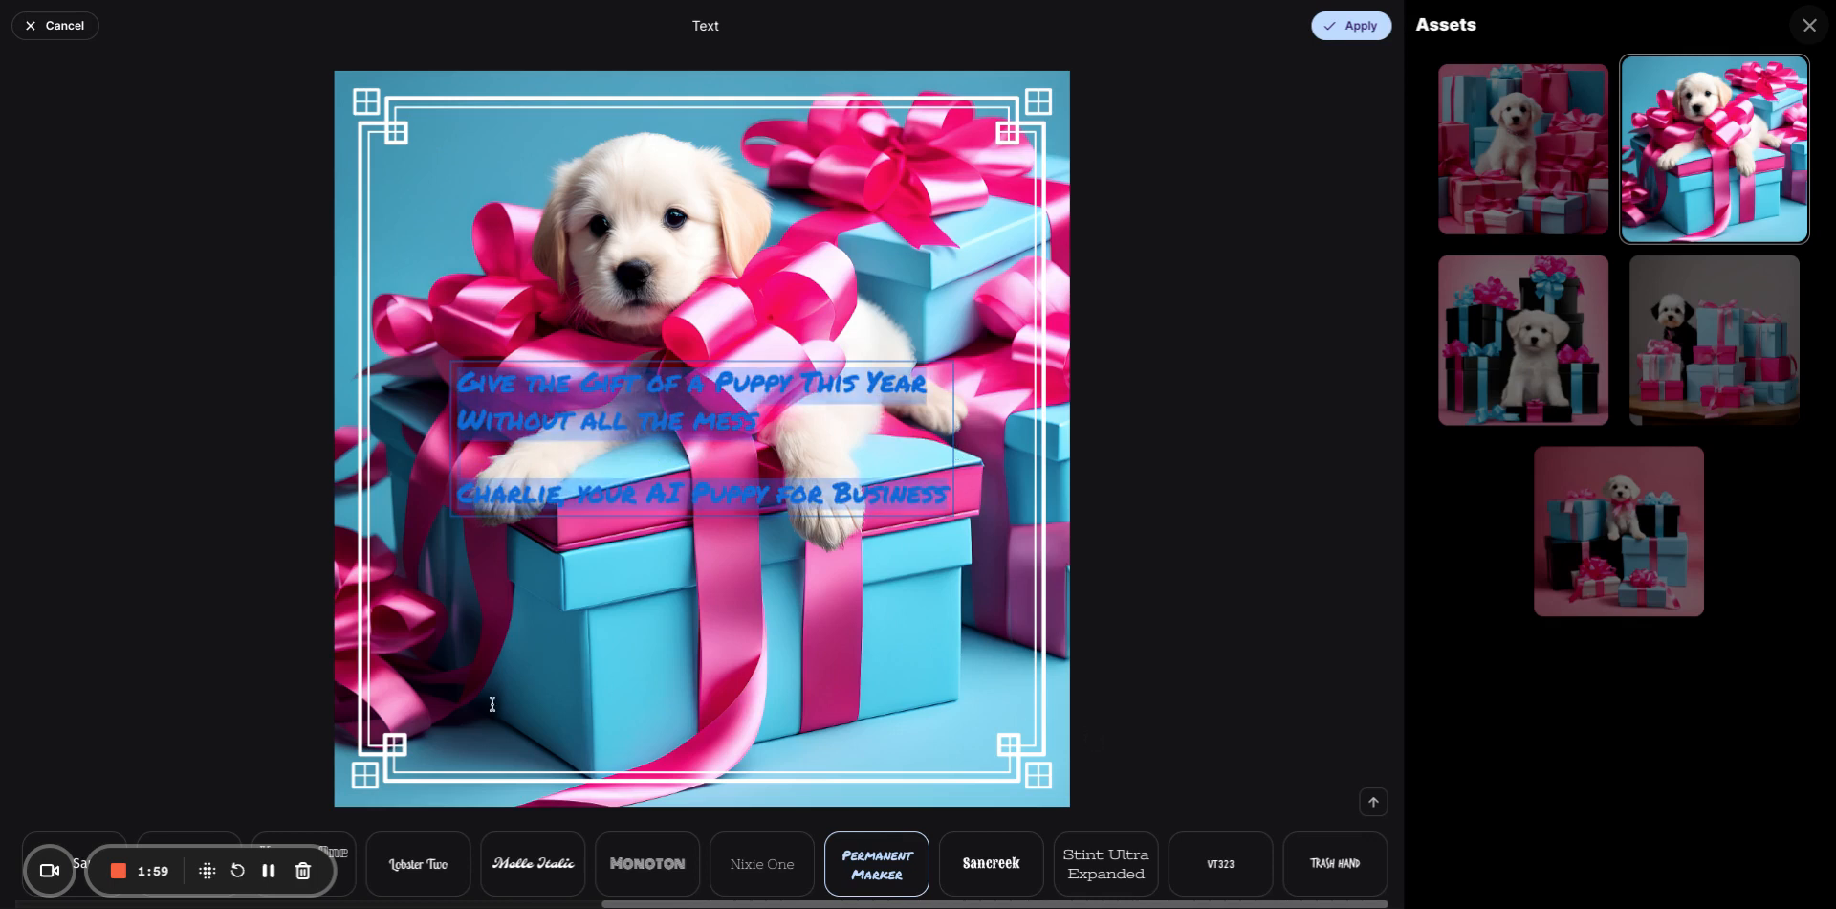
{"action": "left_click", "coordinate": [1374, 803]}
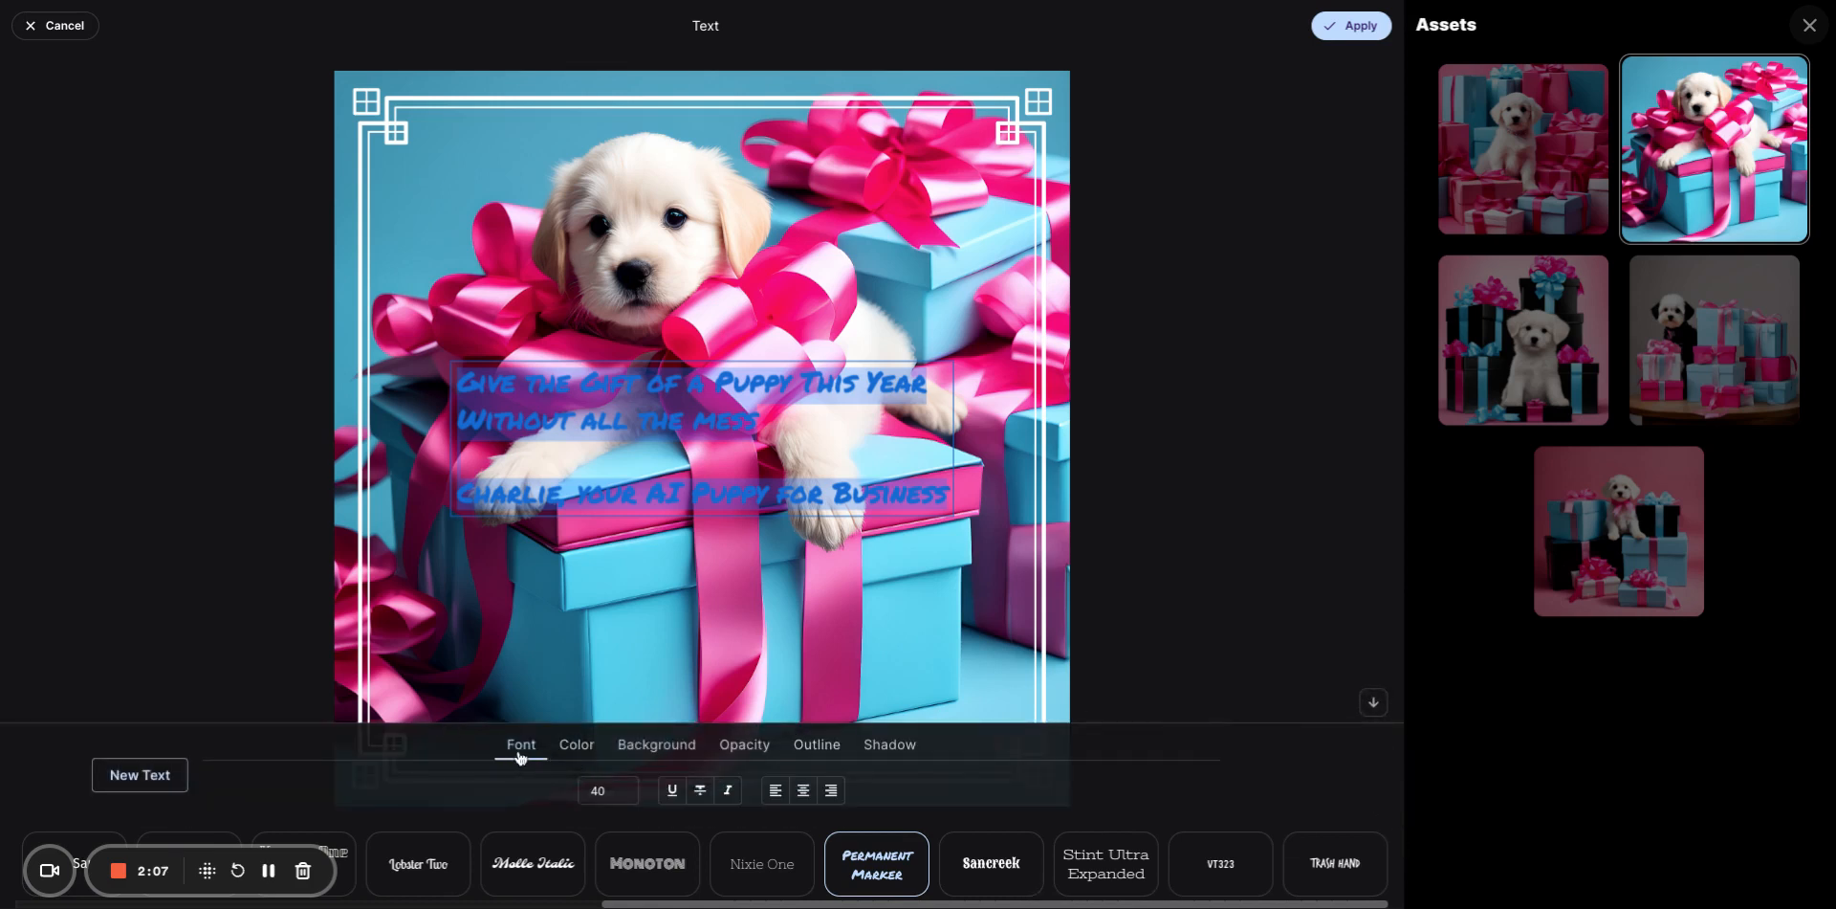
{"action": "left_click", "coordinate": [570, 755]}
{"action": "left_click", "coordinate": [594, 800]}
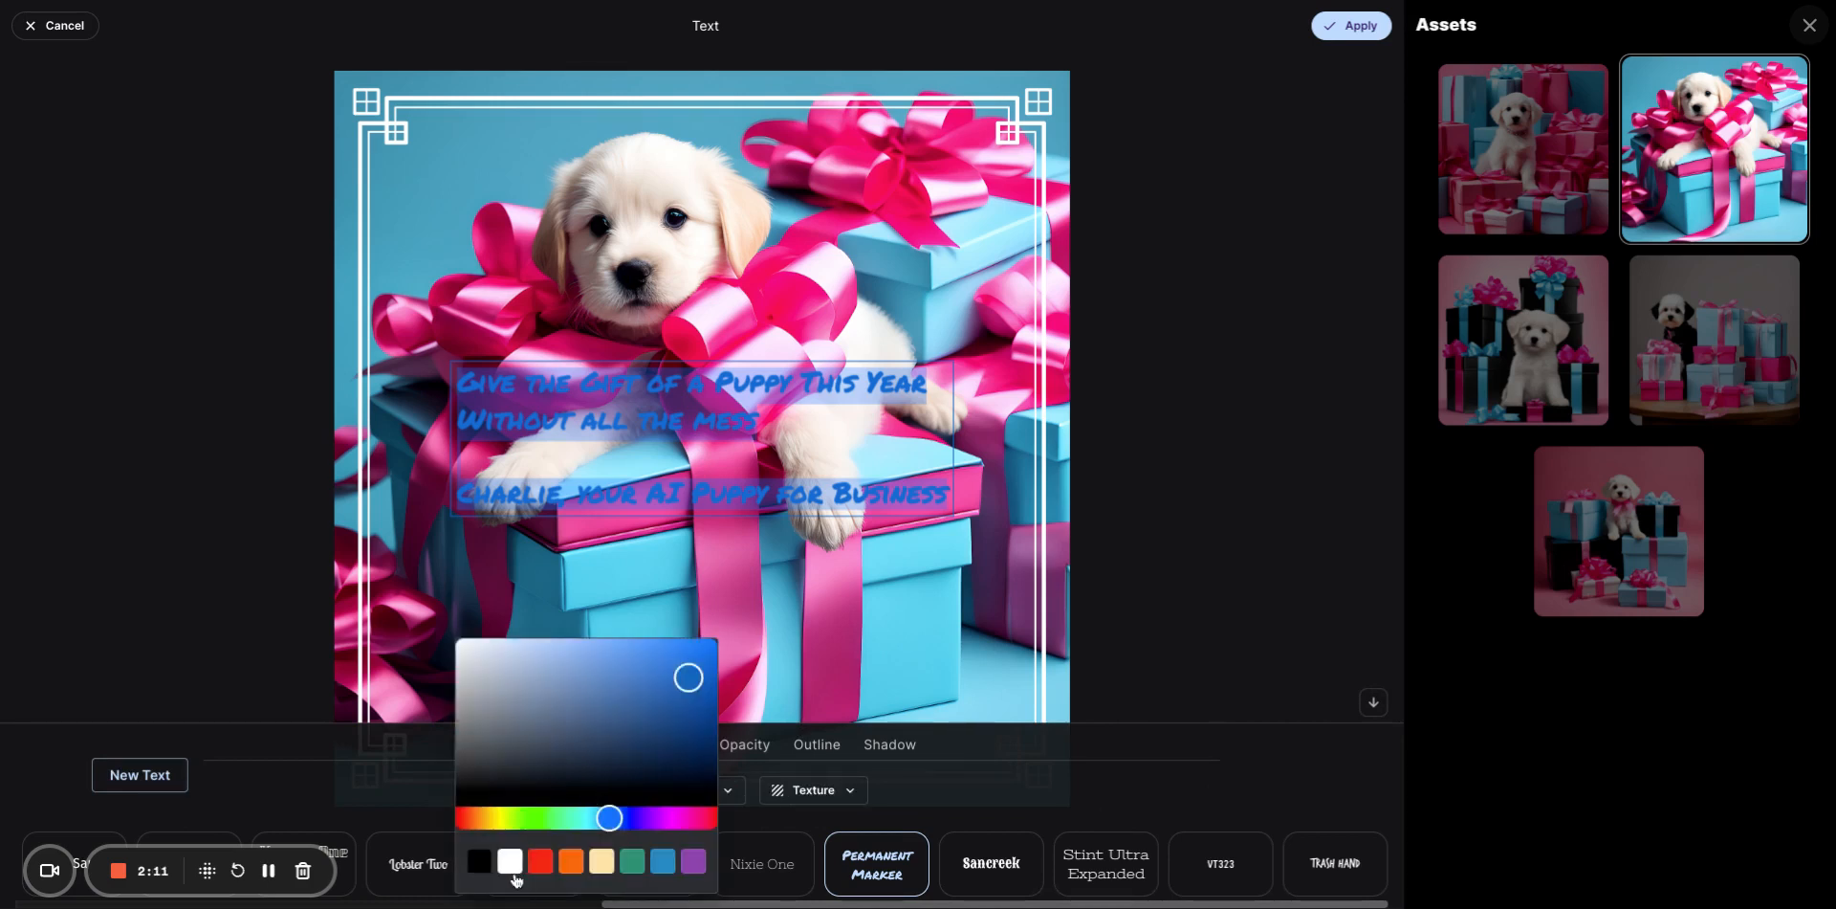
{"action": "left_click", "coordinate": [513, 864]}
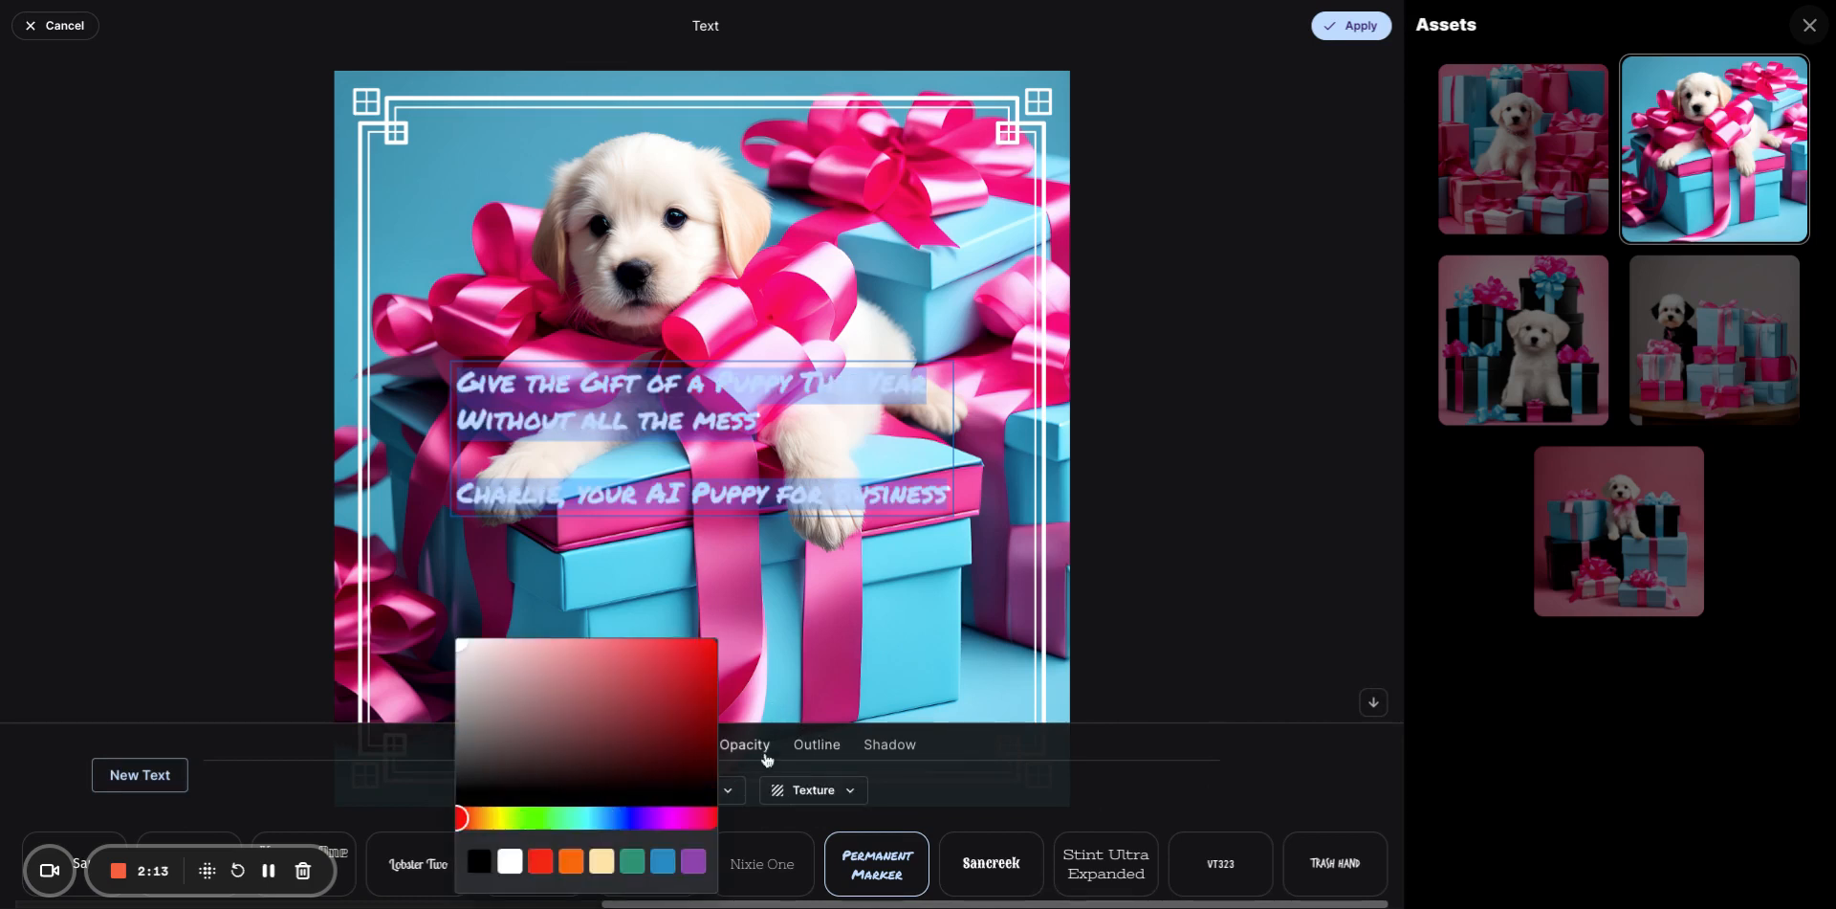
{"action": "left_click", "coordinate": [1016, 785]}
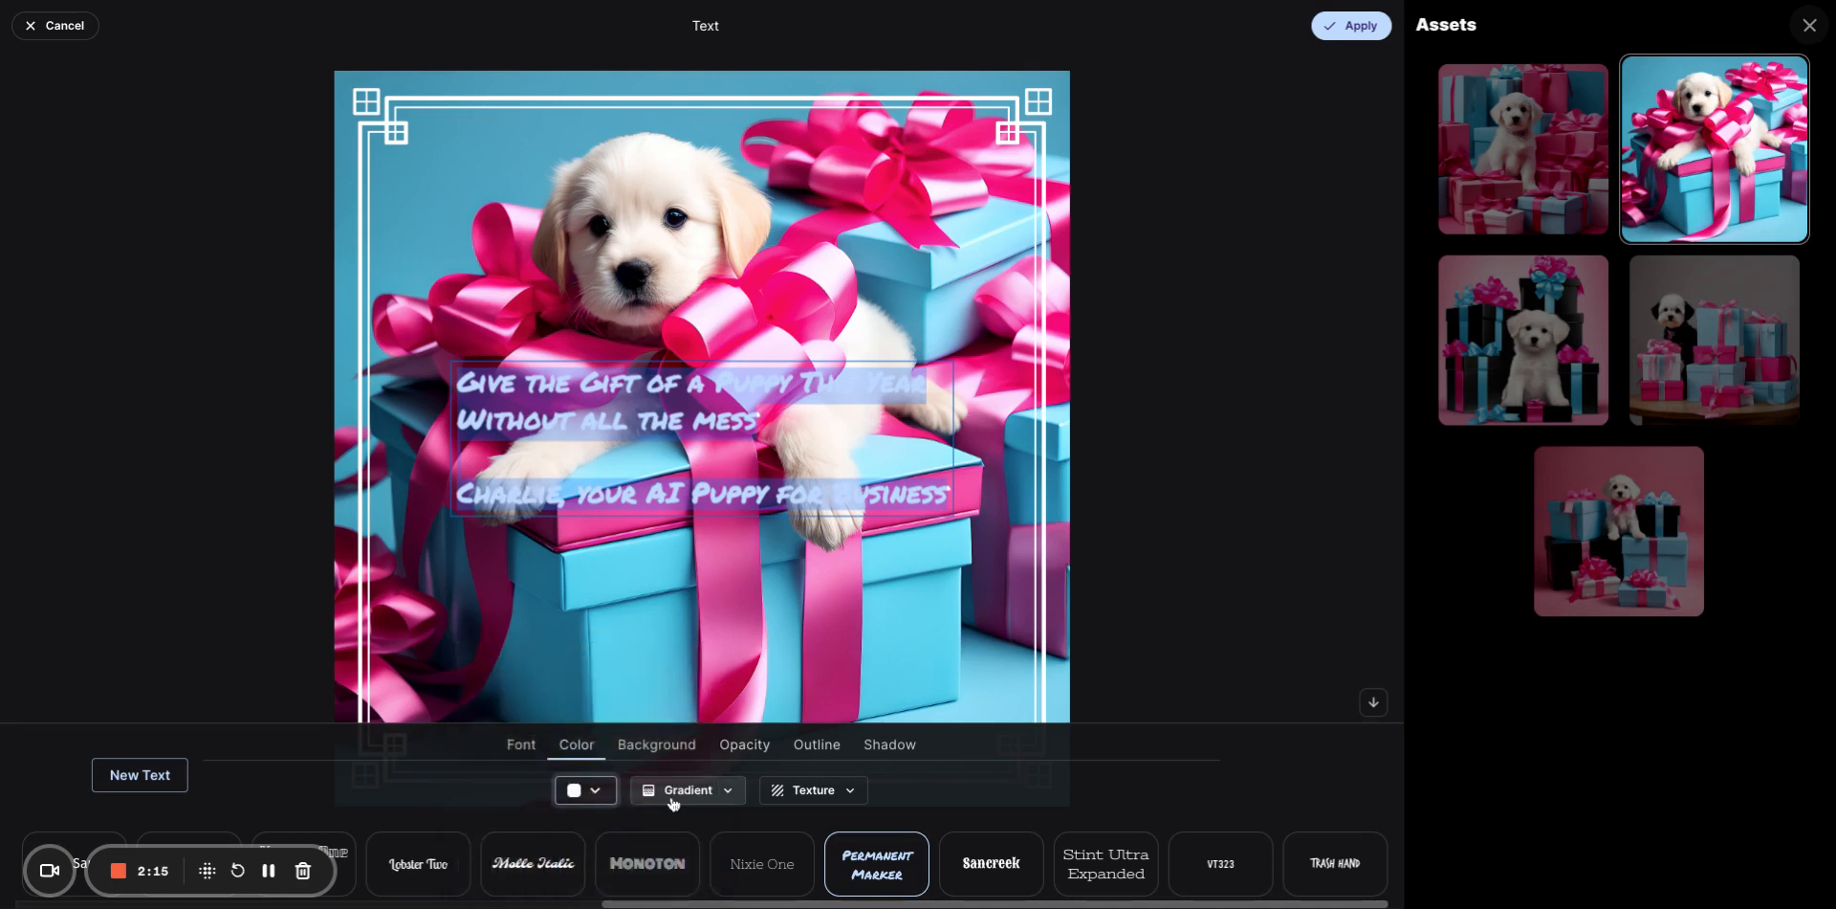
{"action": "left_click", "coordinate": [671, 762]}
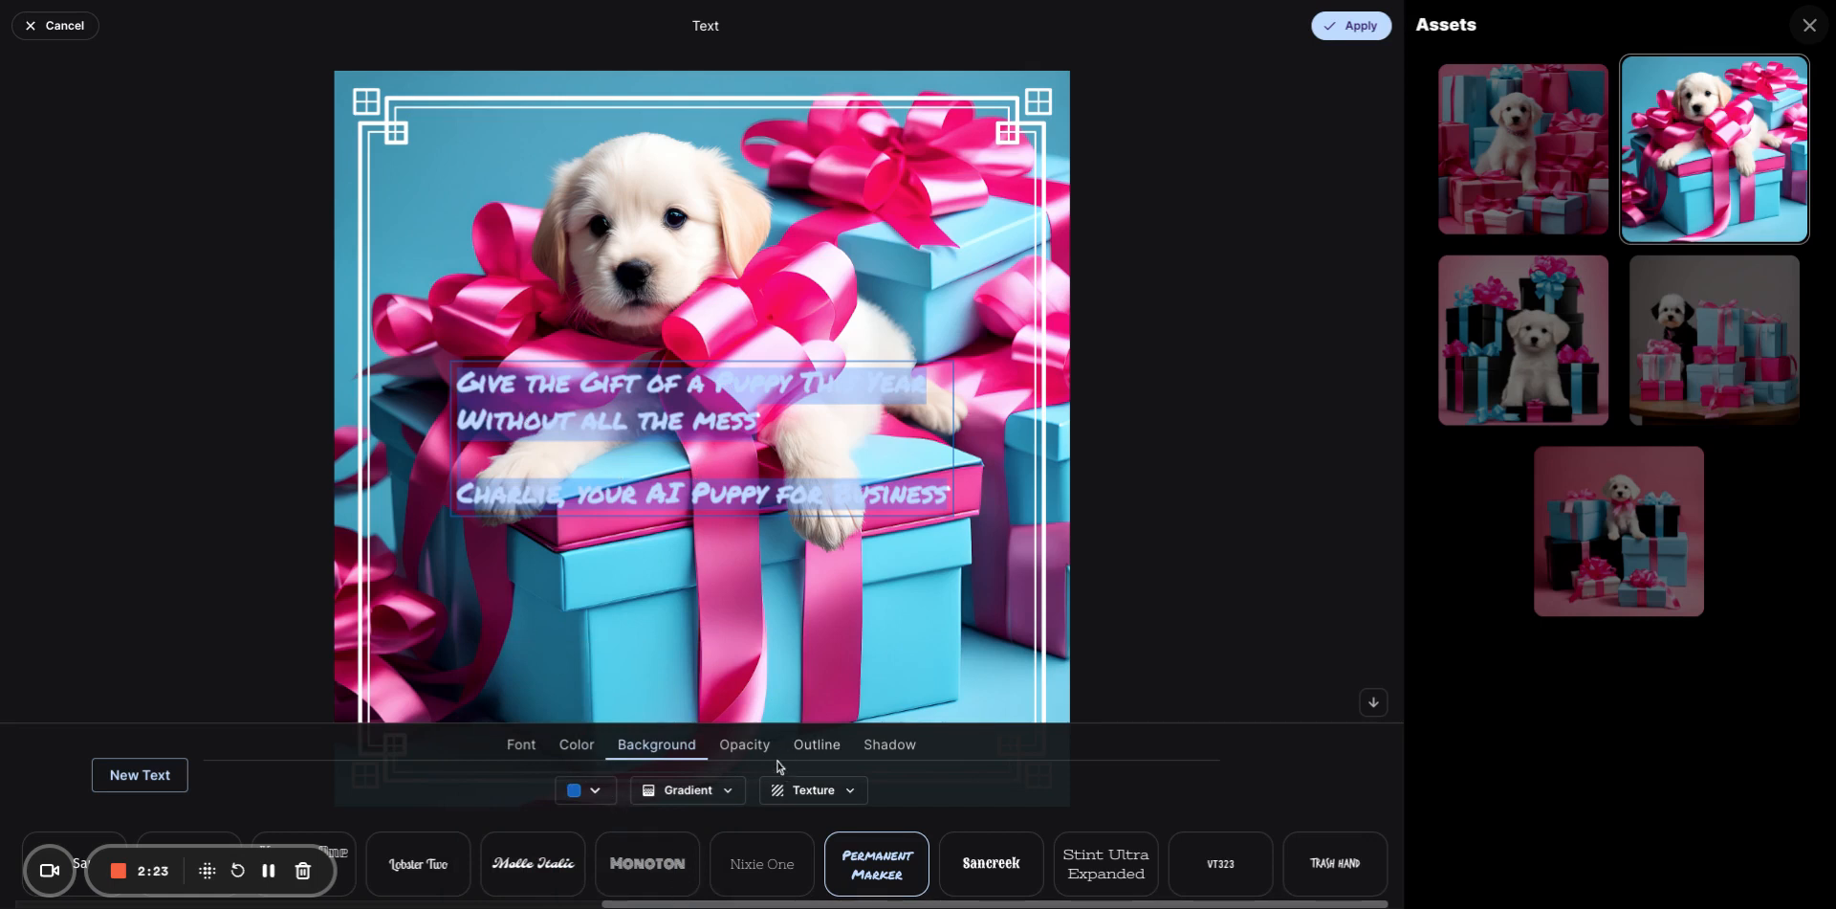
{"action": "left_click", "coordinate": [748, 746]}
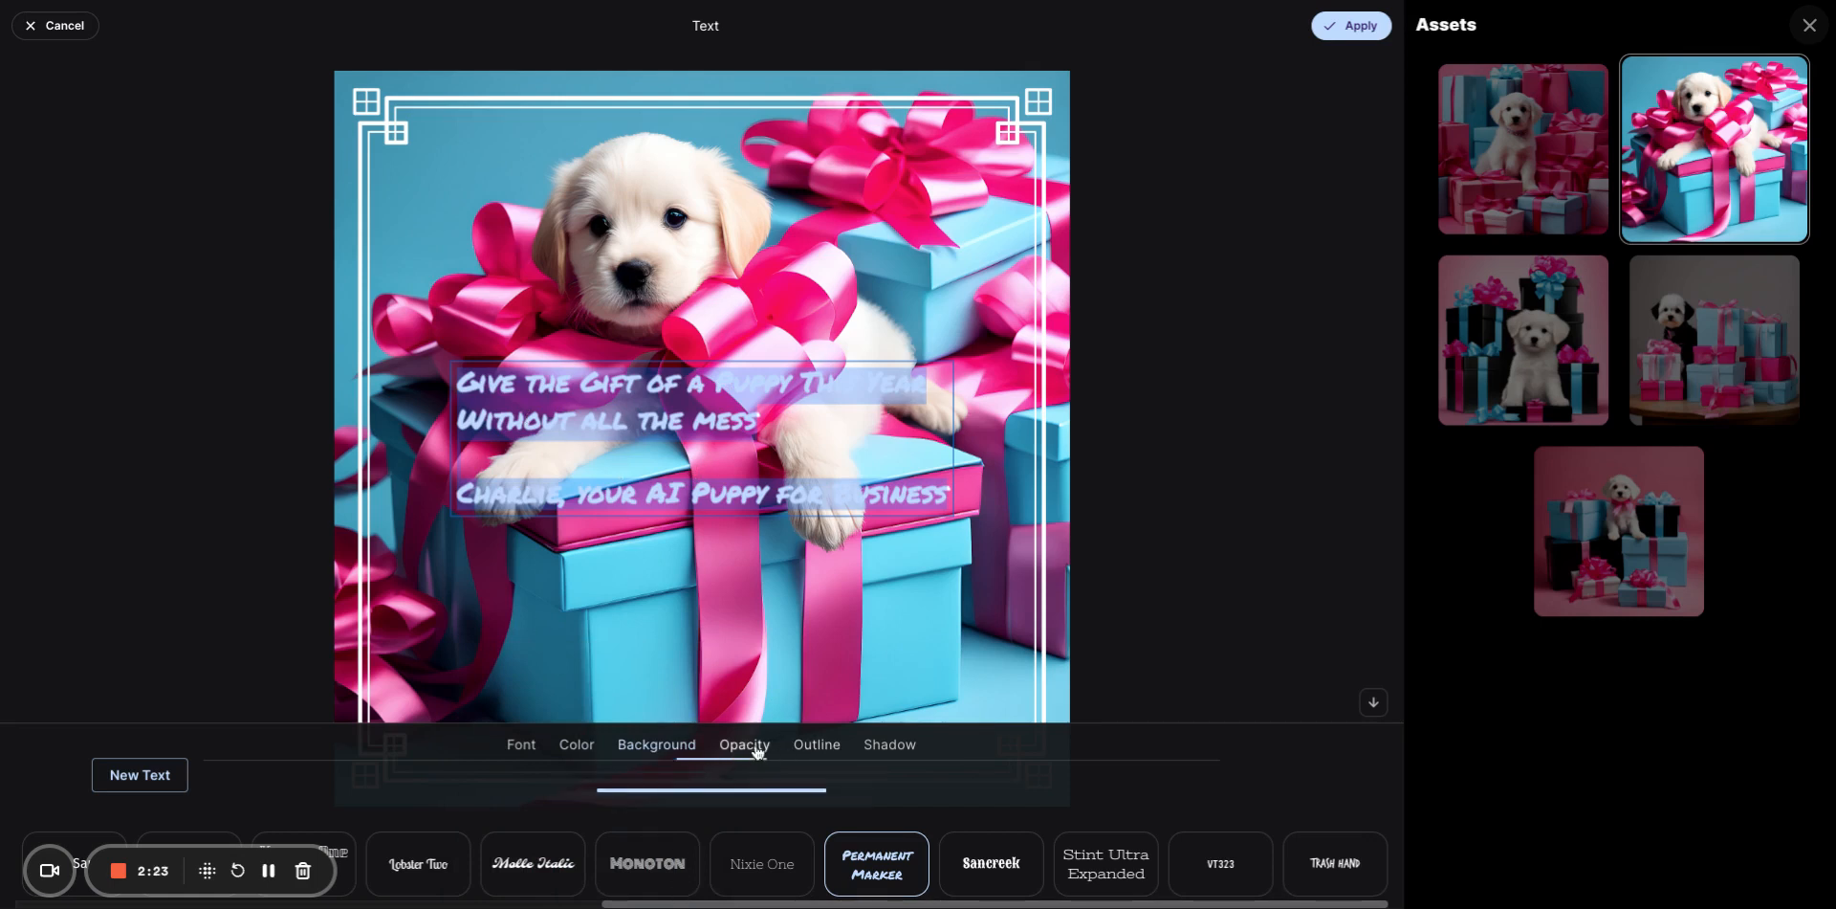
{"action": "left_click", "coordinate": [817, 748]}
{"action": "left_click", "coordinate": [880, 751]}
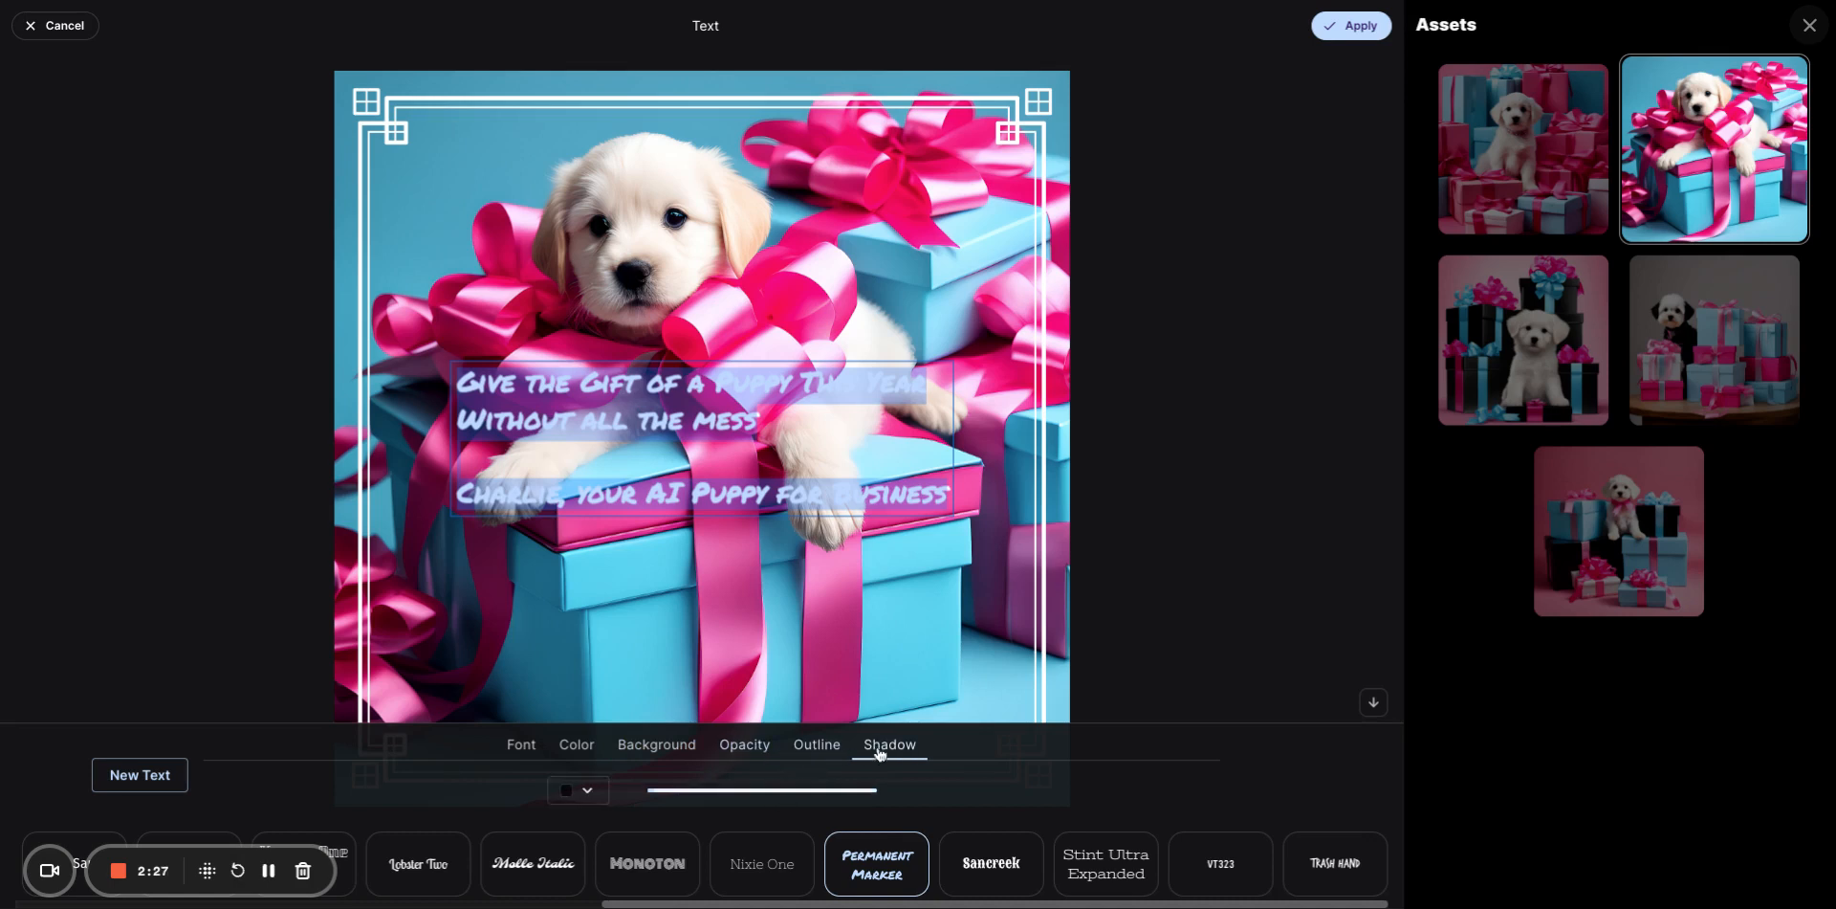
Adjust the shadow setting for the selected headline and tagline text.
{"action": "left_click", "coordinate": [658, 790]}
{"action": "left_click_drag", "start_coordinate": [663, 795], "coordinate": [786, 794]}
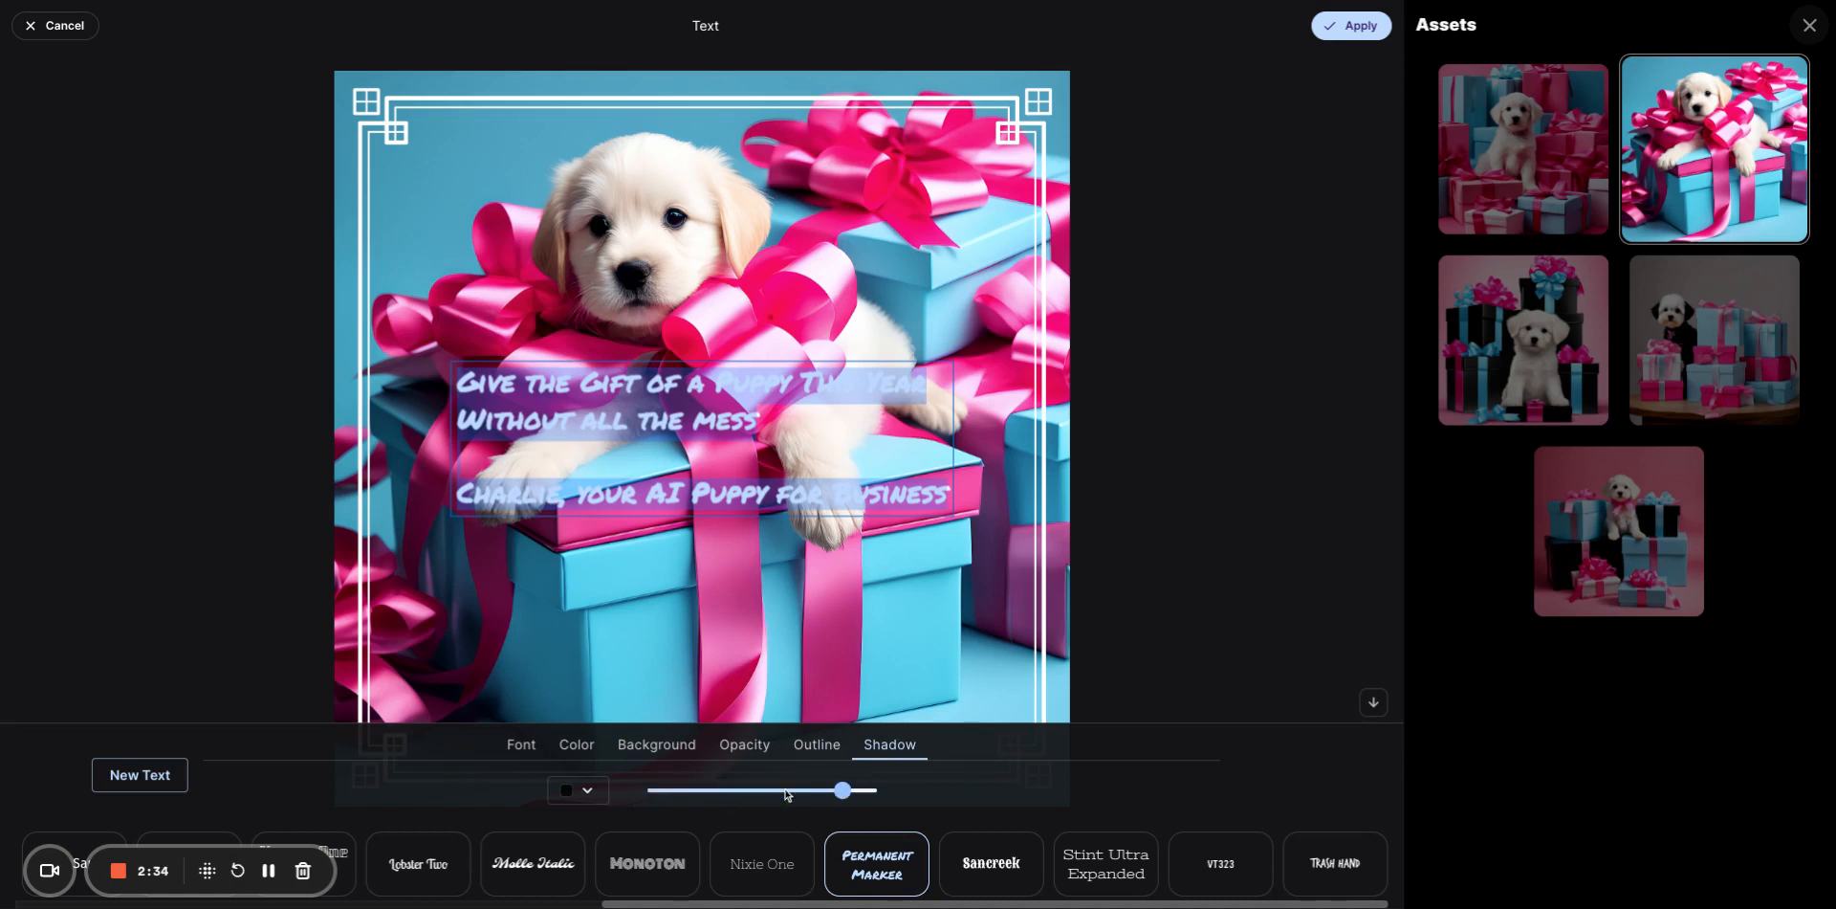
{"action": "left_click", "coordinate": [1373, 704]}
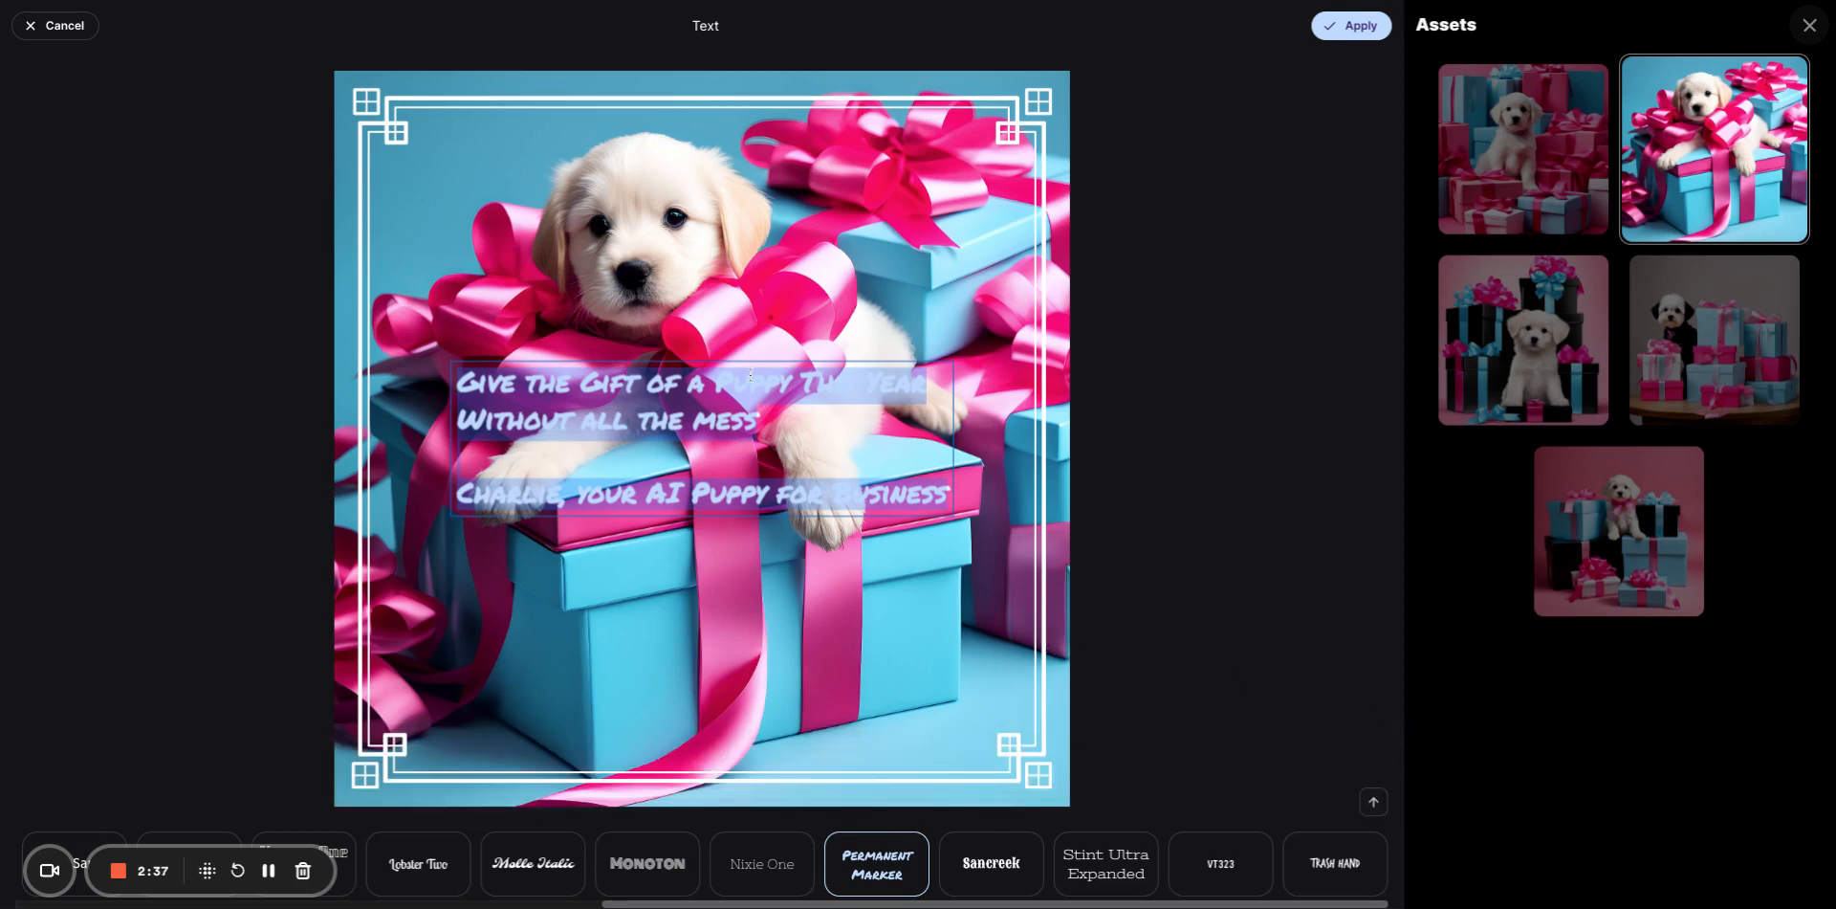
Move the text block over the lower part of the gift box, inside the frame, and apply the text to the image.
{"action": "left_click", "coordinate": [802, 384]}
{"action": "left_click_drag", "start_coordinate": [802, 384], "coordinate": [775, 625]}
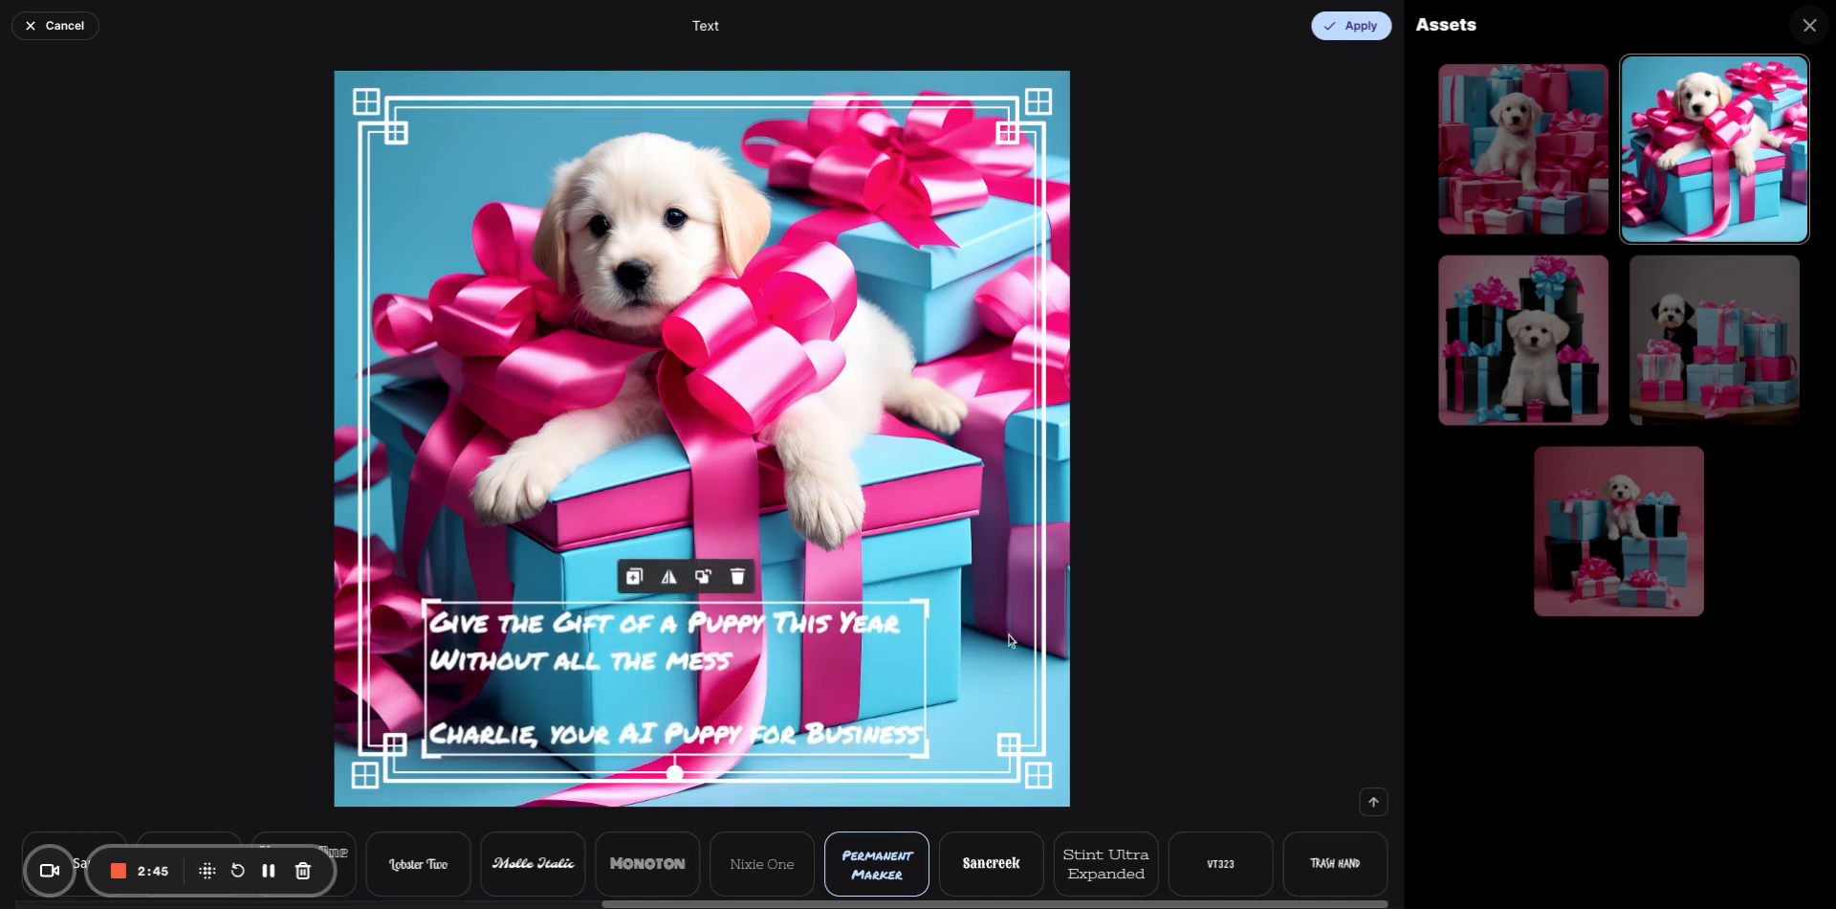
{"action": "left_click", "coordinate": [1047, 620]}
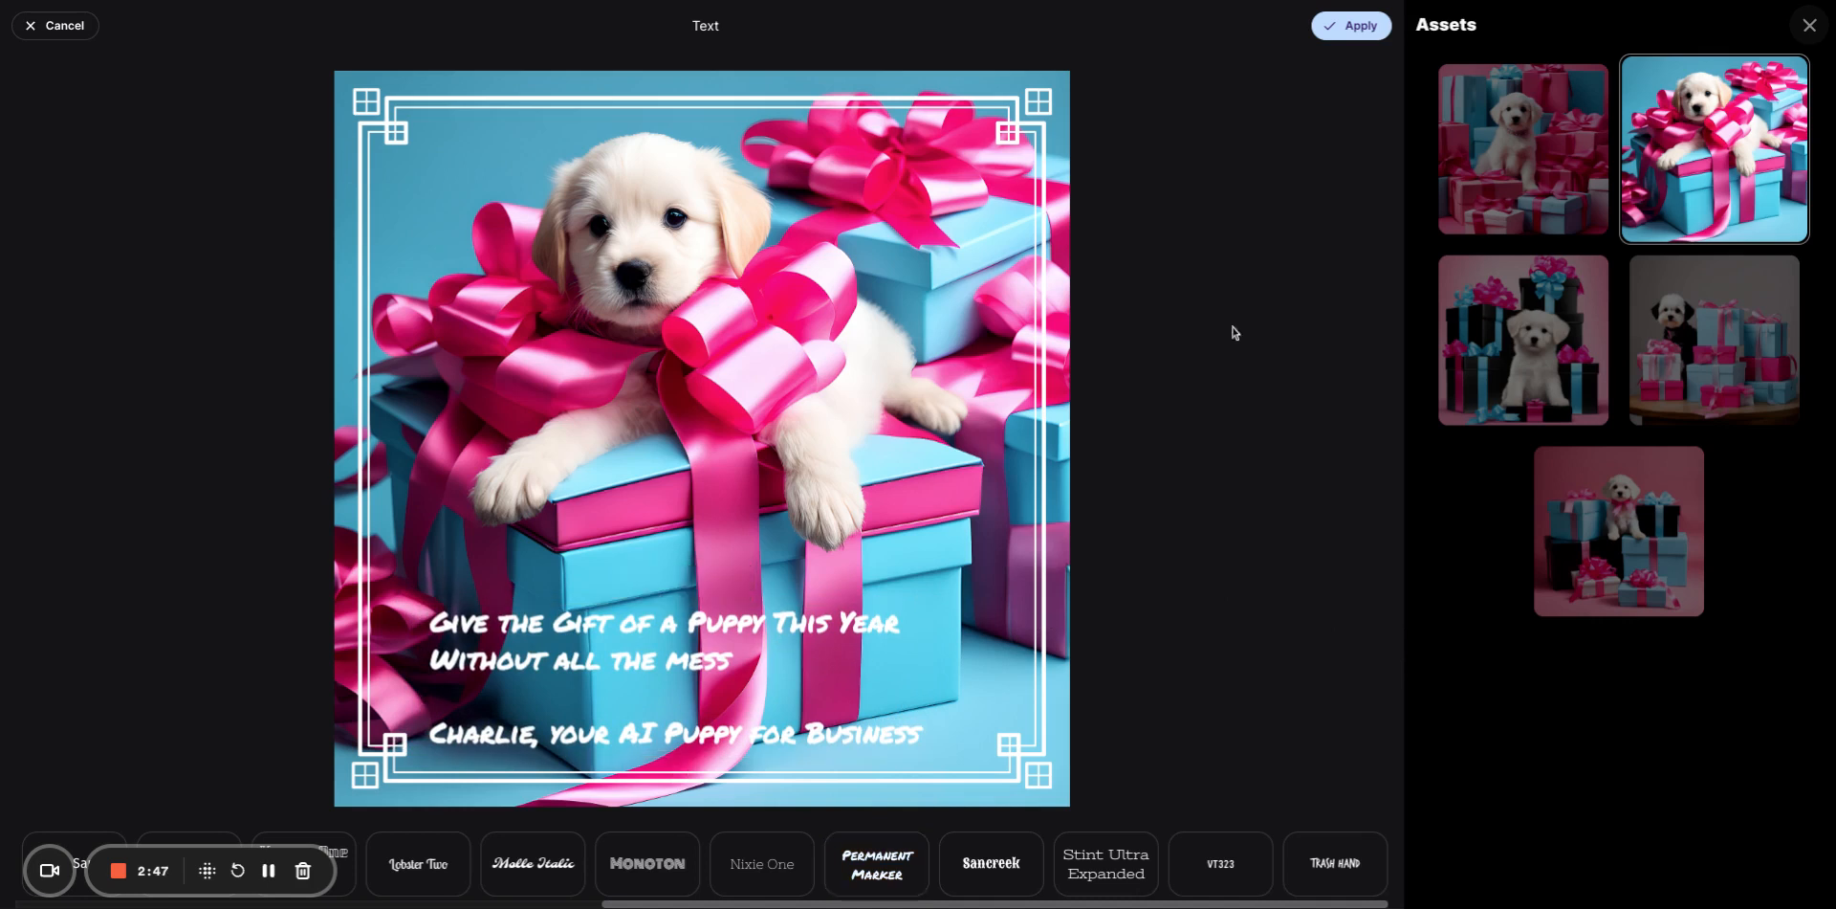
{"action": "left_click", "coordinate": [1370, 35]}
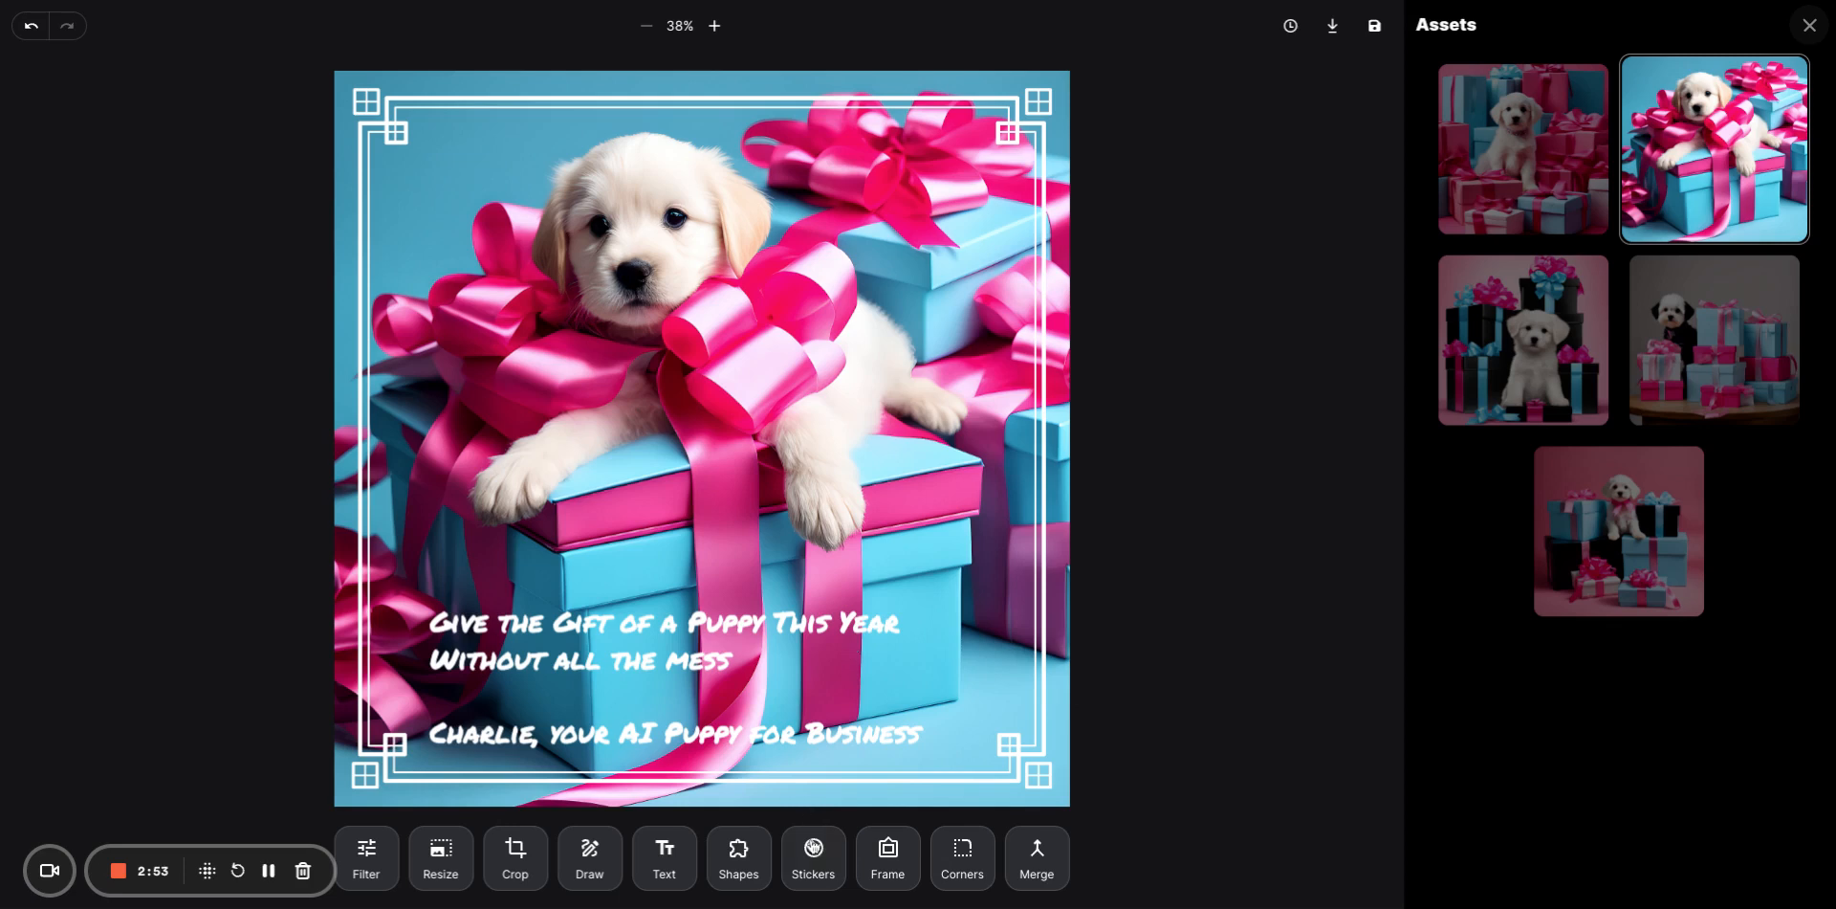
Examine the available shapes, the Beach, Transportation, Bubbles, Landmarks and Doodles stickers, and the merge tool.
{"action": "left_click", "coordinate": [754, 854]}
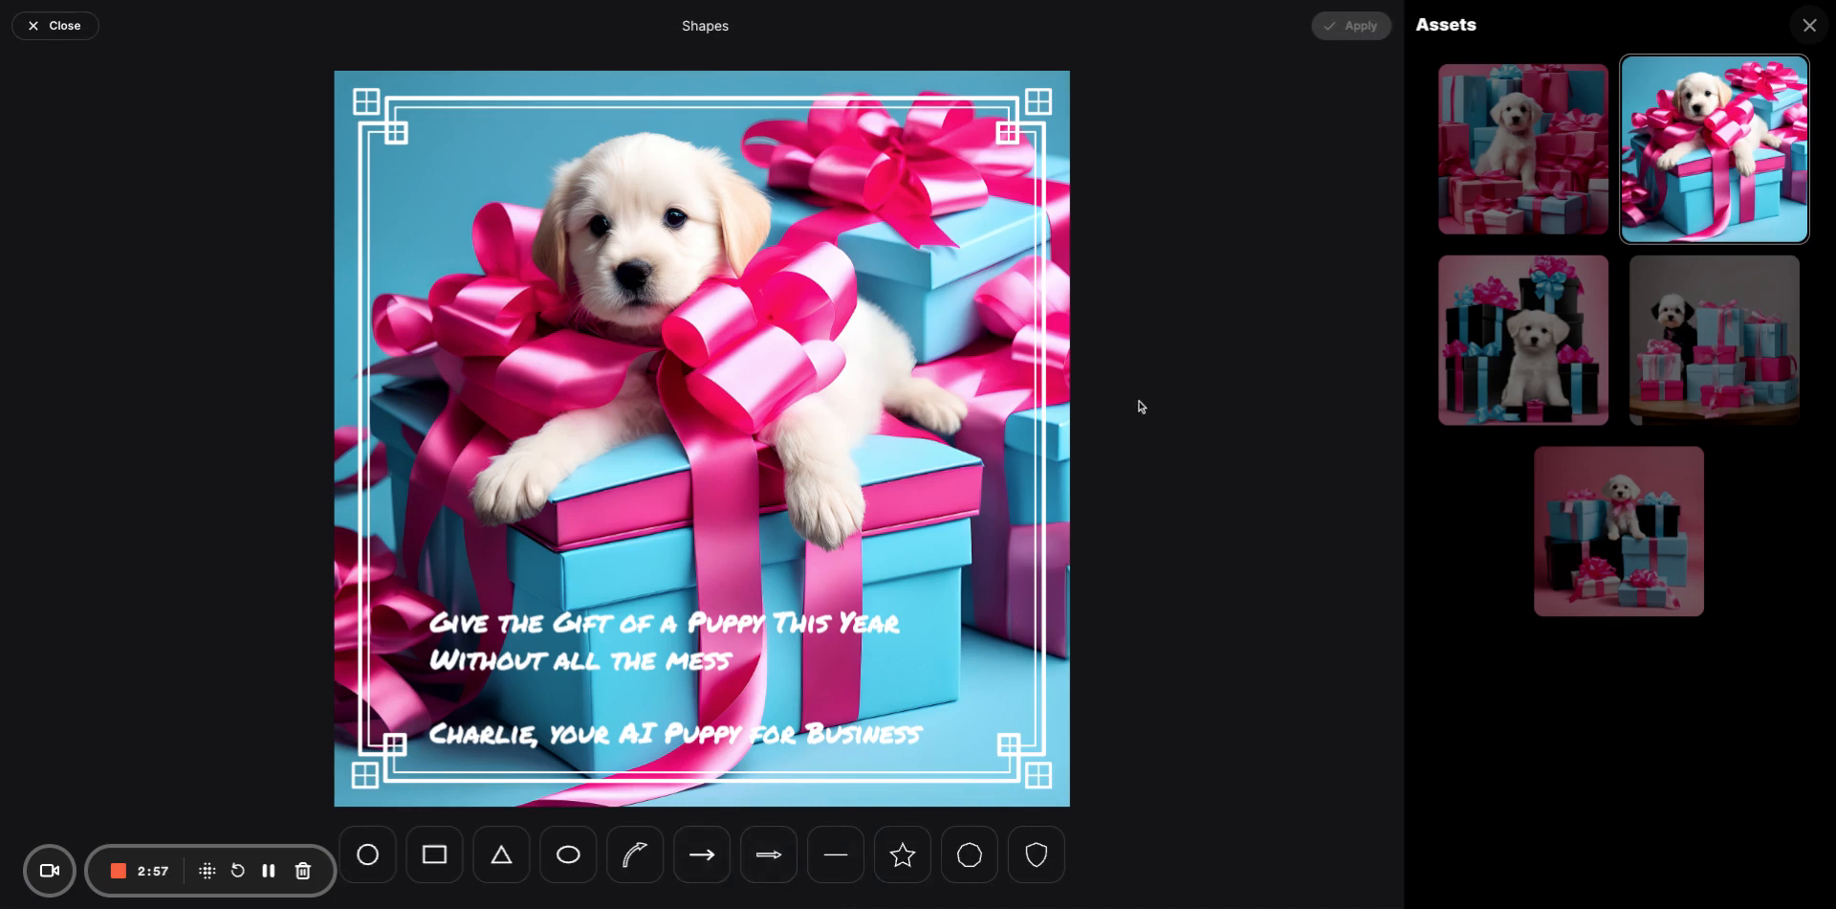
{"action": "left_click", "coordinate": [59, 29]}
{"action": "left_click", "coordinate": [820, 880]}
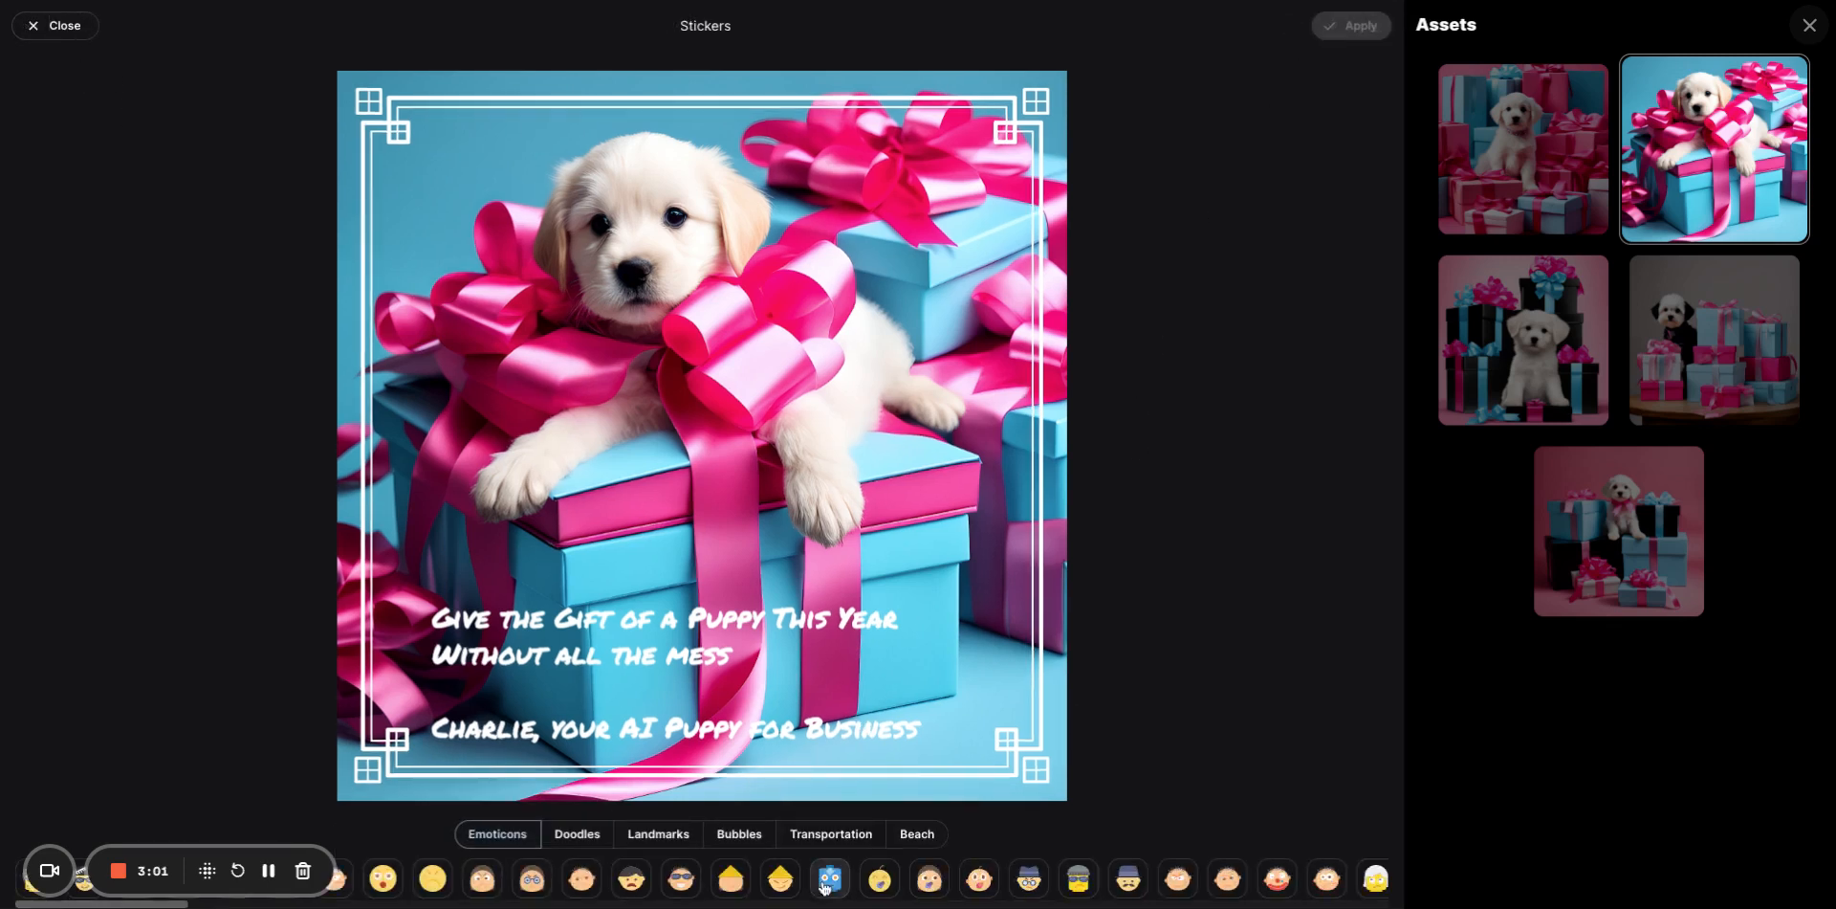
{"action": "left_click", "coordinate": [916, 836]}
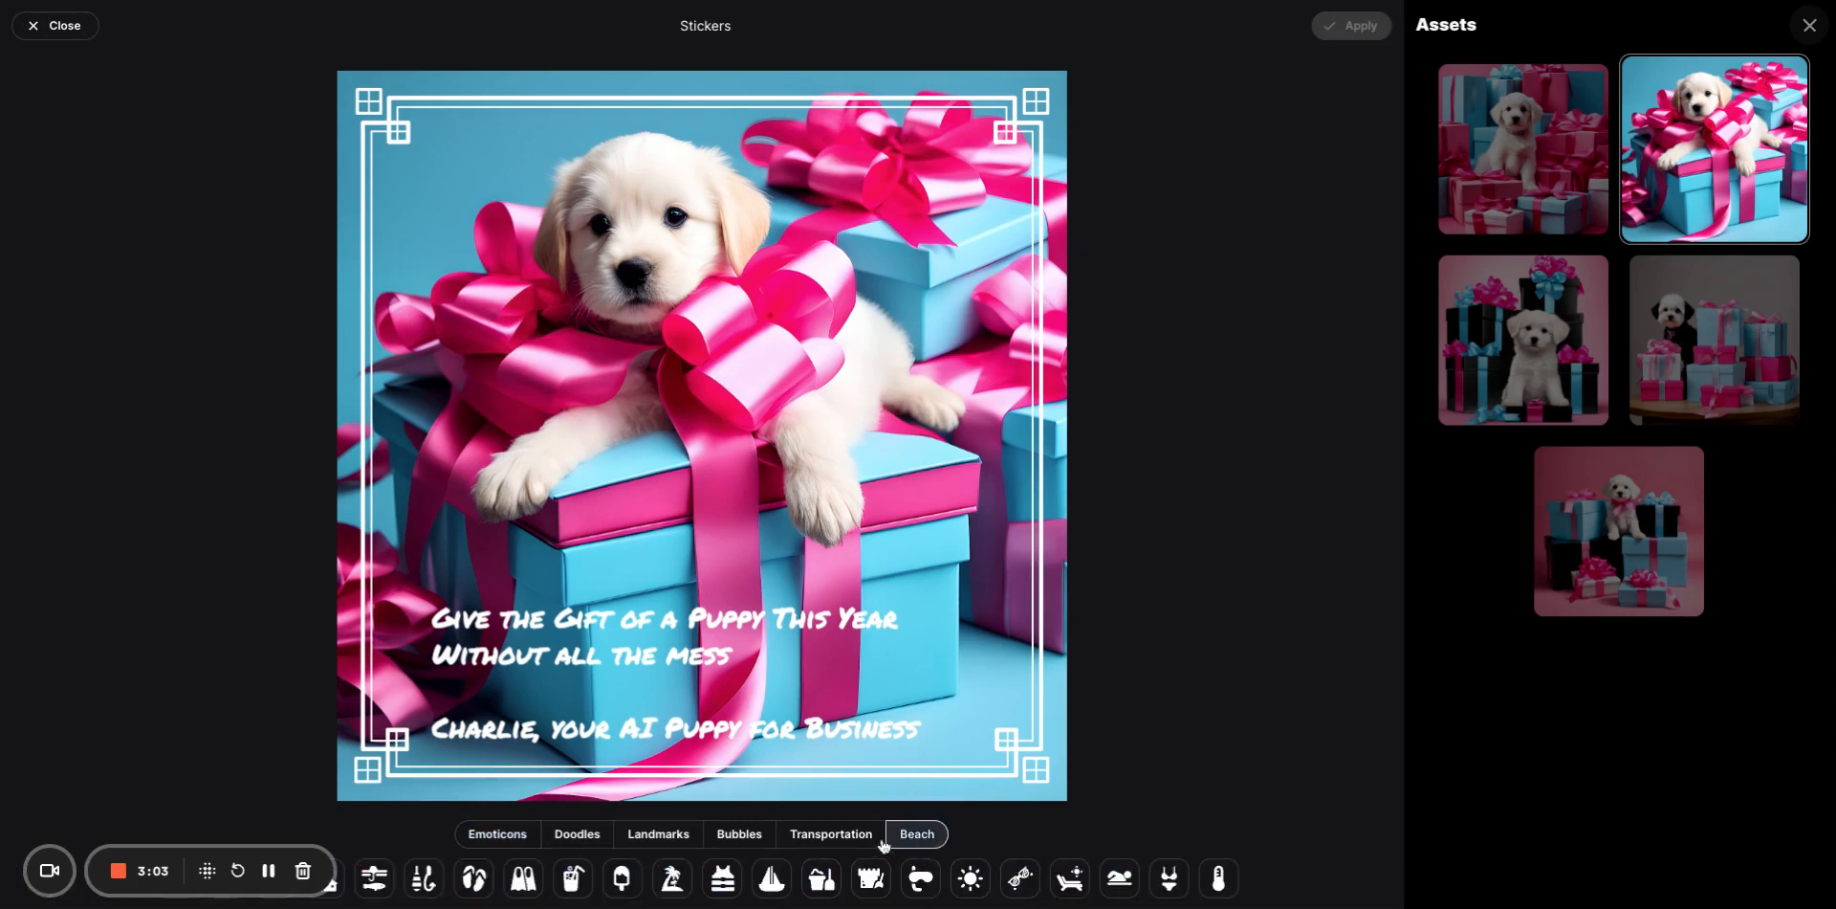
{"action": "left_click", "coordinate": [830, 833]}
{"action": "left_click", "coordinate": [726, 833]}
{"action": "left_click", "coordinate": [658, 834]}
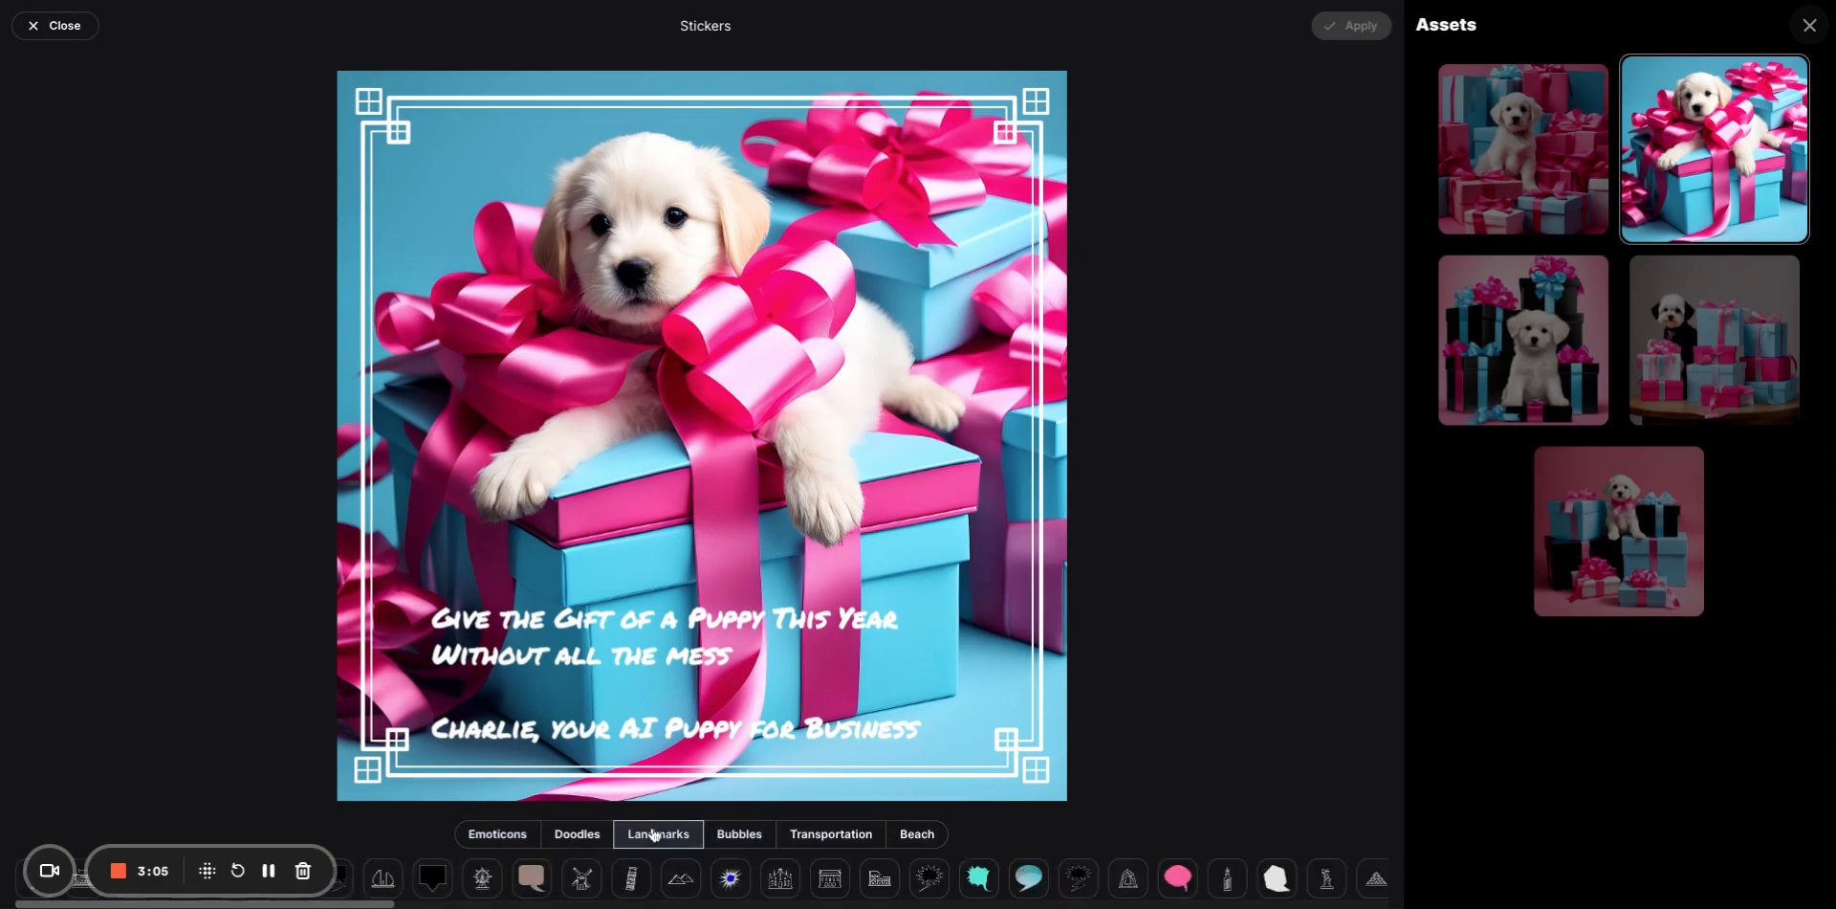
{"action": "left_click", "coordinate": [604, 836]}
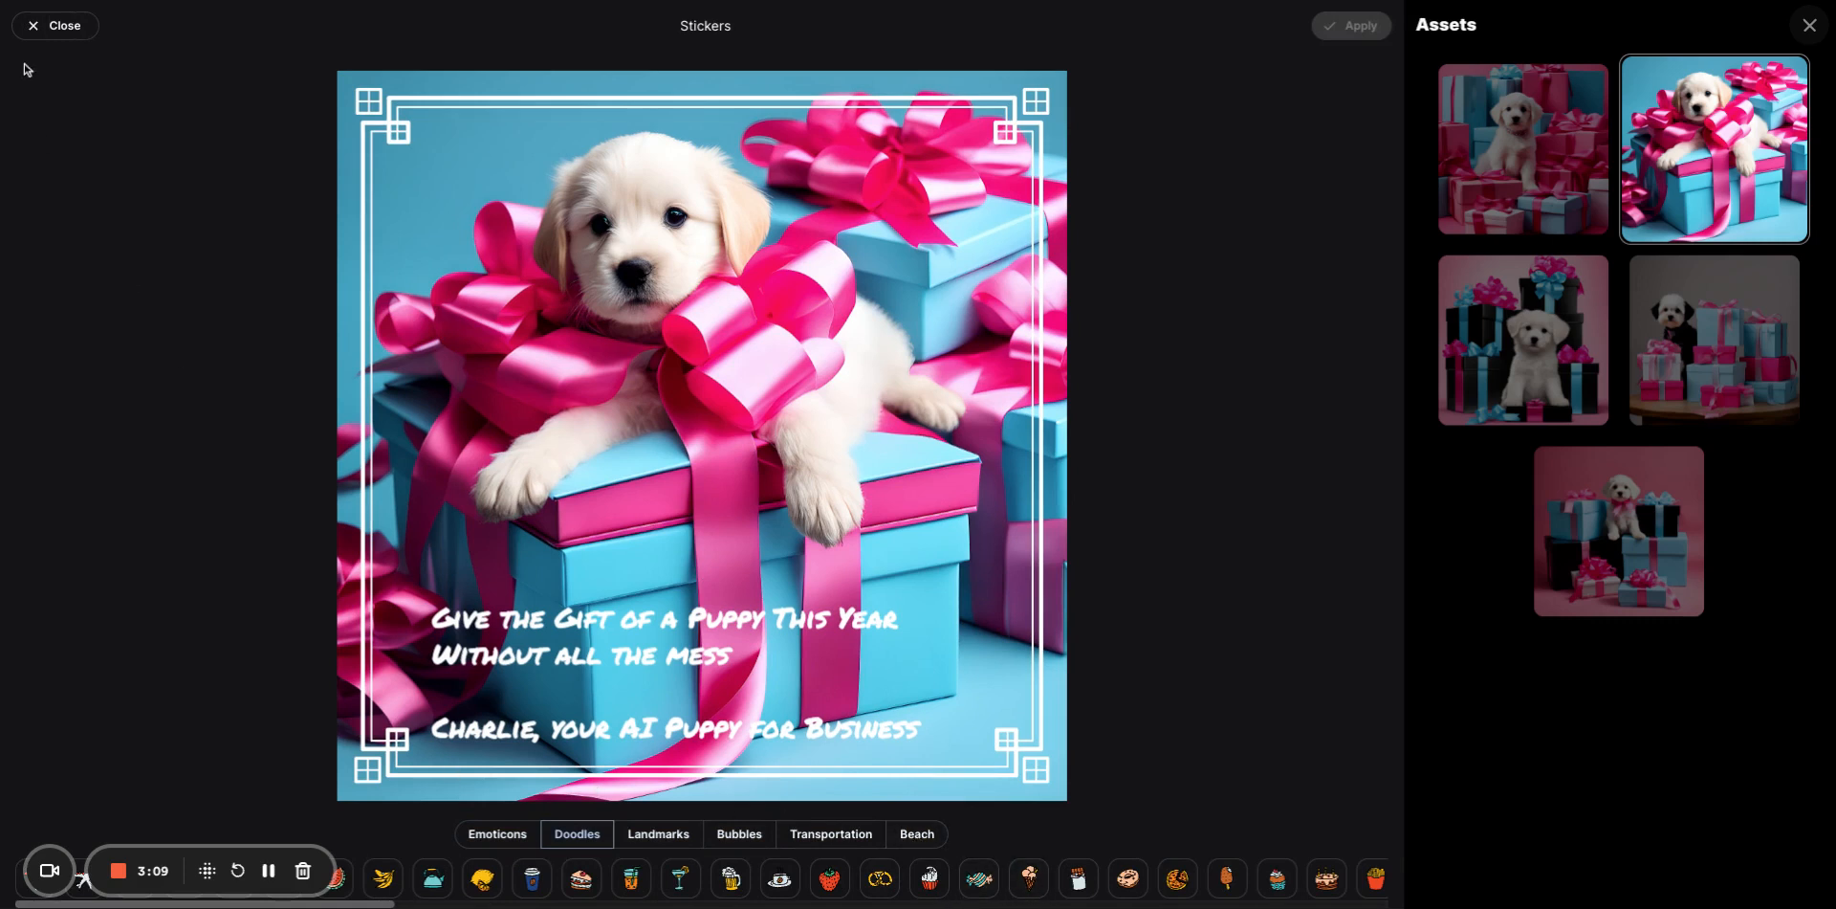
{"action": "left_click", "coordinate": [31, 30]}
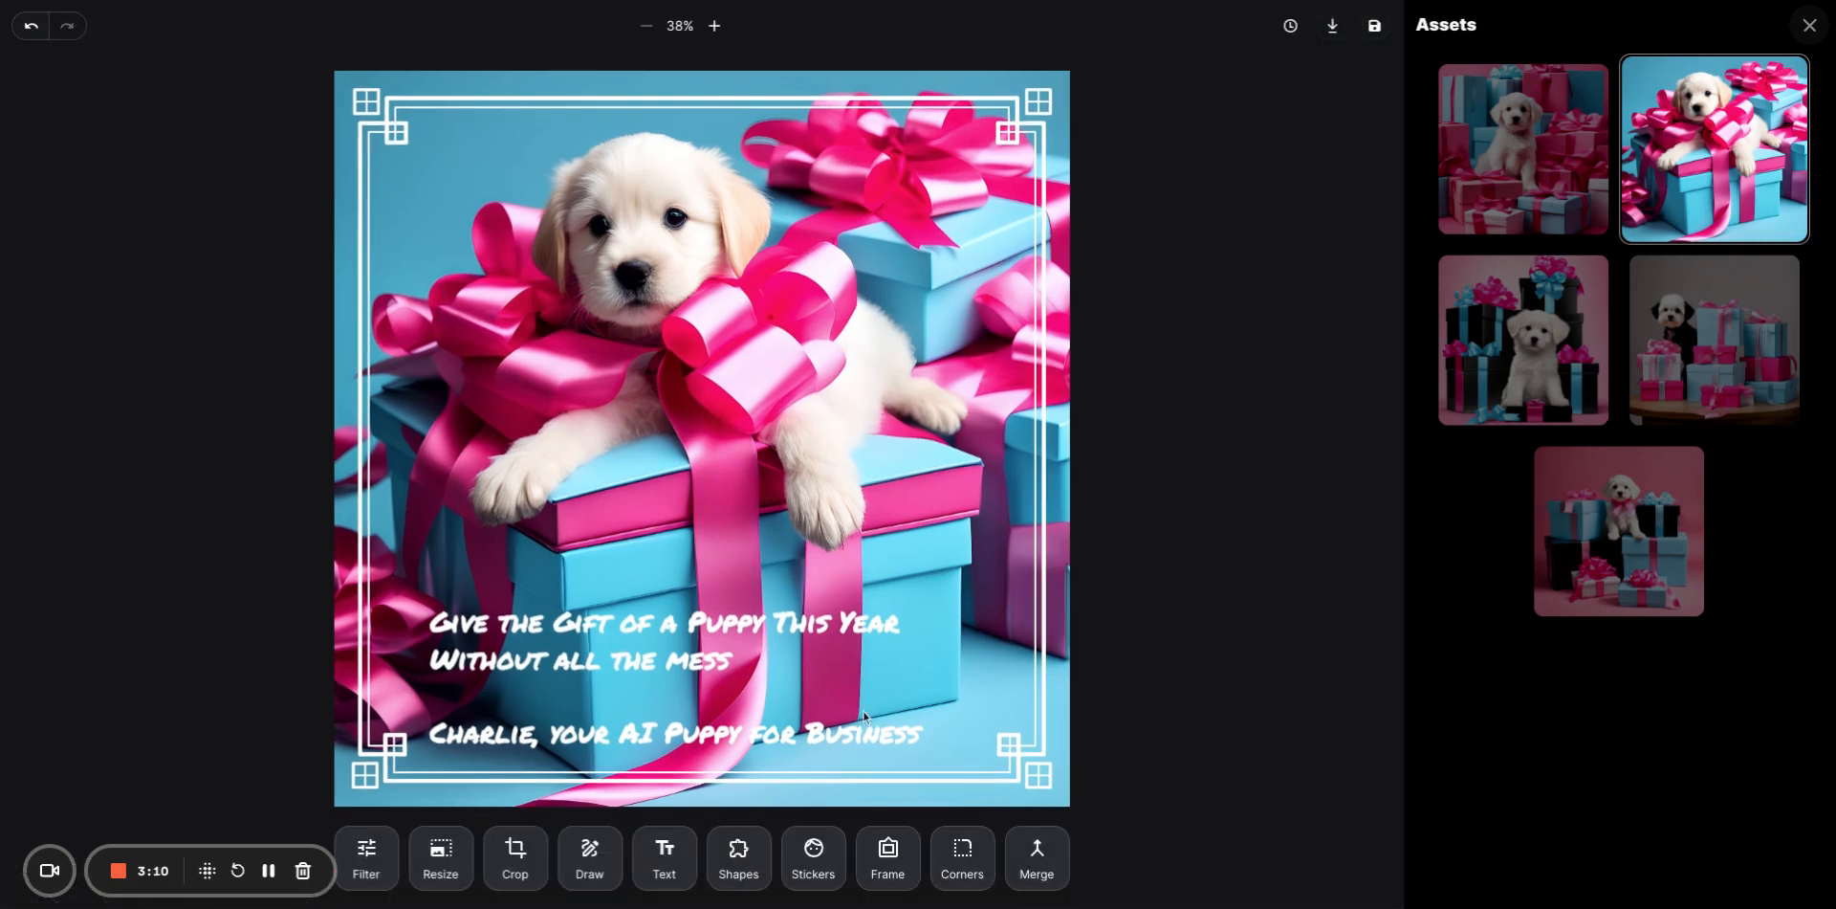
{"action": "left_click", "coordinate": [1039, 861]}
Try drawing a white Pencil Brush stroke of size 8 on the blue background beside the puppy.
{"action": "left_click", "coordinate": [580, 870]}
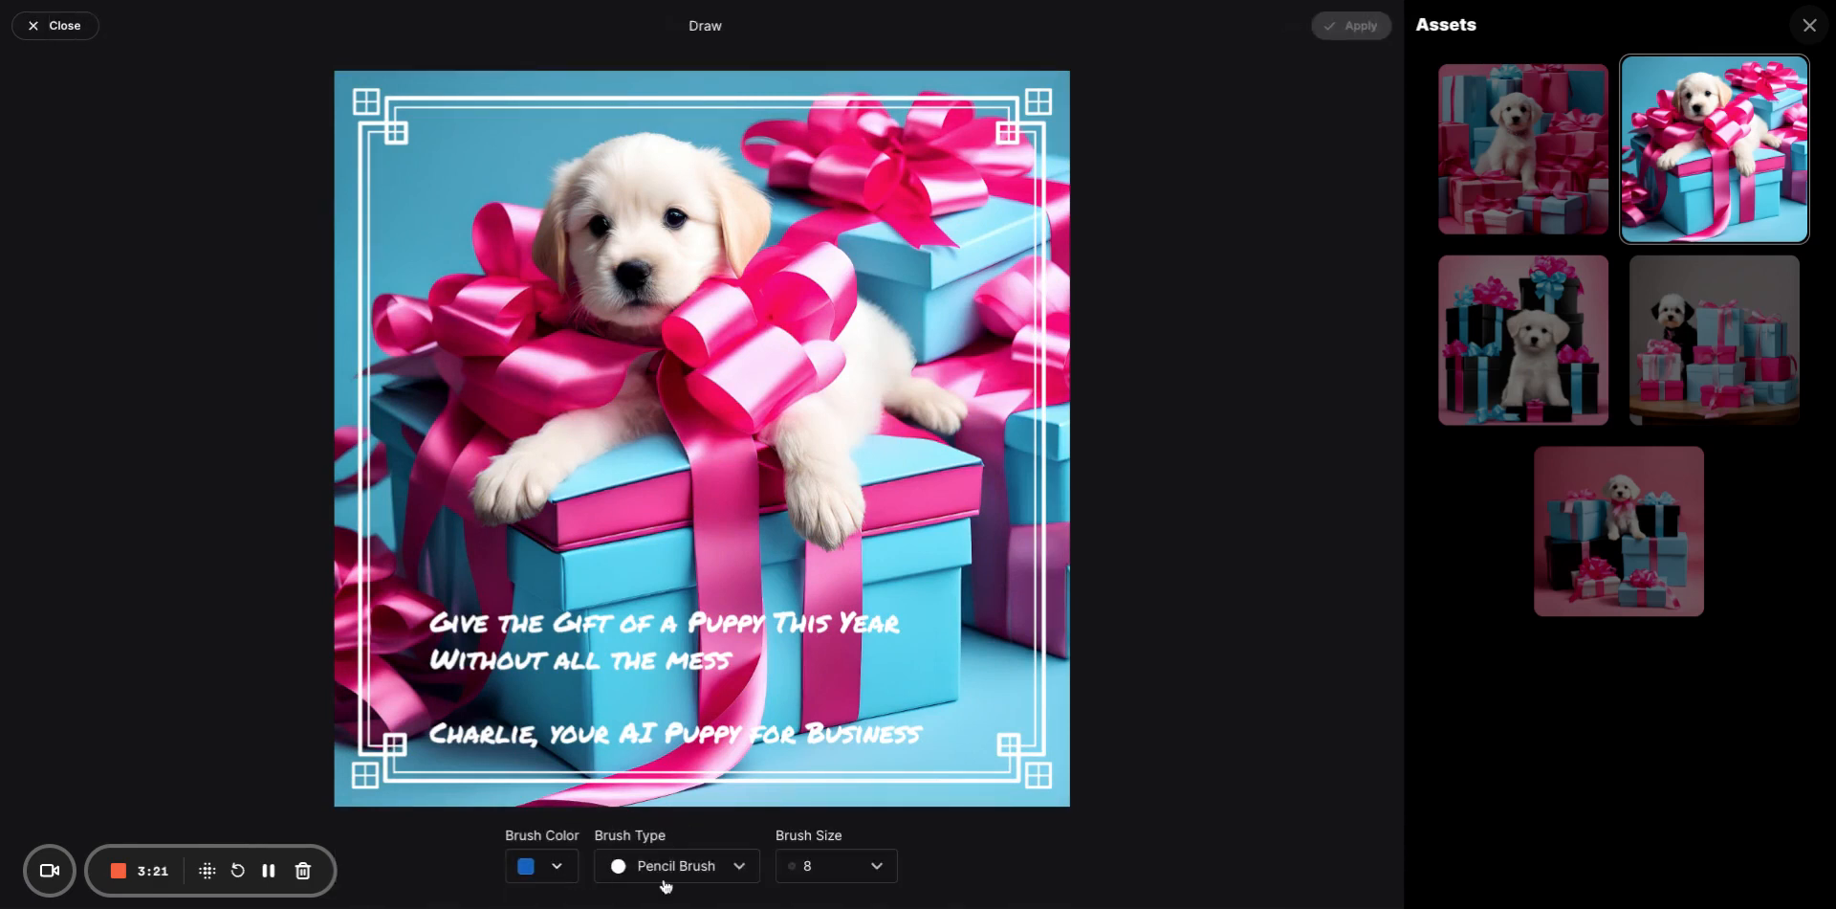
{"action": "left_click", "coordinate": [541, 872]}
{"action": "left_click", "coordinate": [466, 862]}
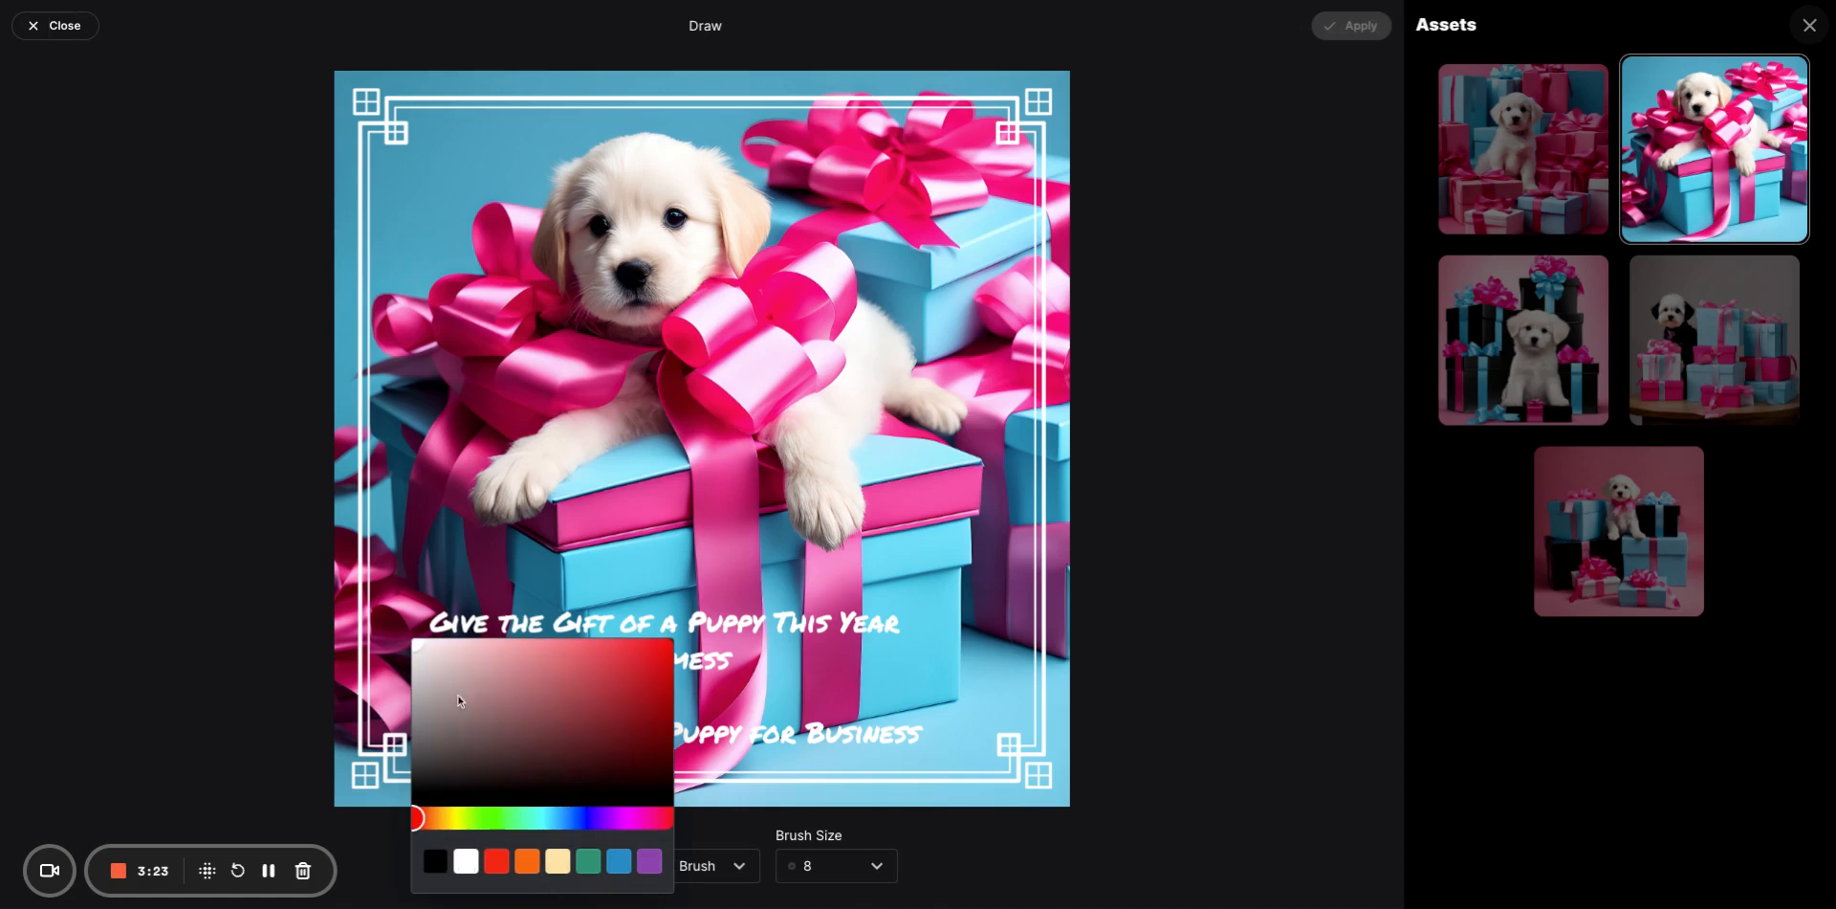
{"action": "left_click", "coordinate": [450, 159]}
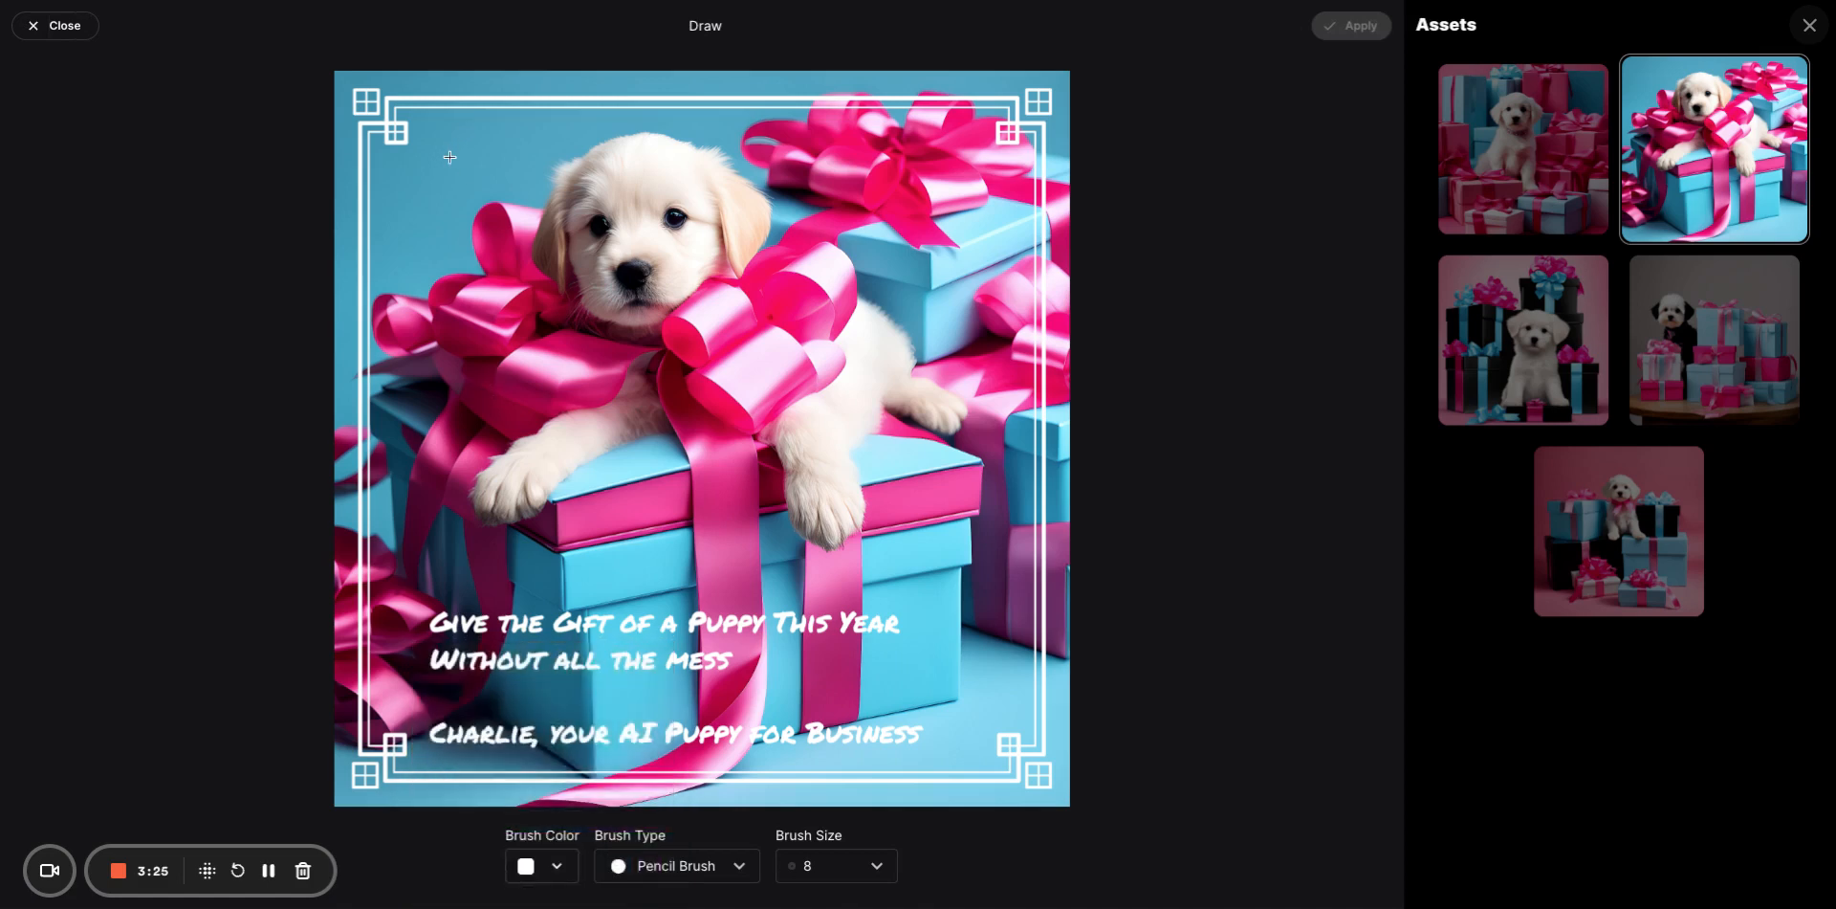
{"action": "mouse_move", "coordinate": [446, 151]}
{"action": "left_mouse_down"}
{"action": "mouse_move", "coordinate": [417, 203]}
{"action": "mouse_move", "coordinate": [449, 246]}
{"action": "mouse_move", "coordinate": [466, 143]}
{"action": "mouse_move", "coordinate": [445, 276]}
{"action": "left_mouse_up"}
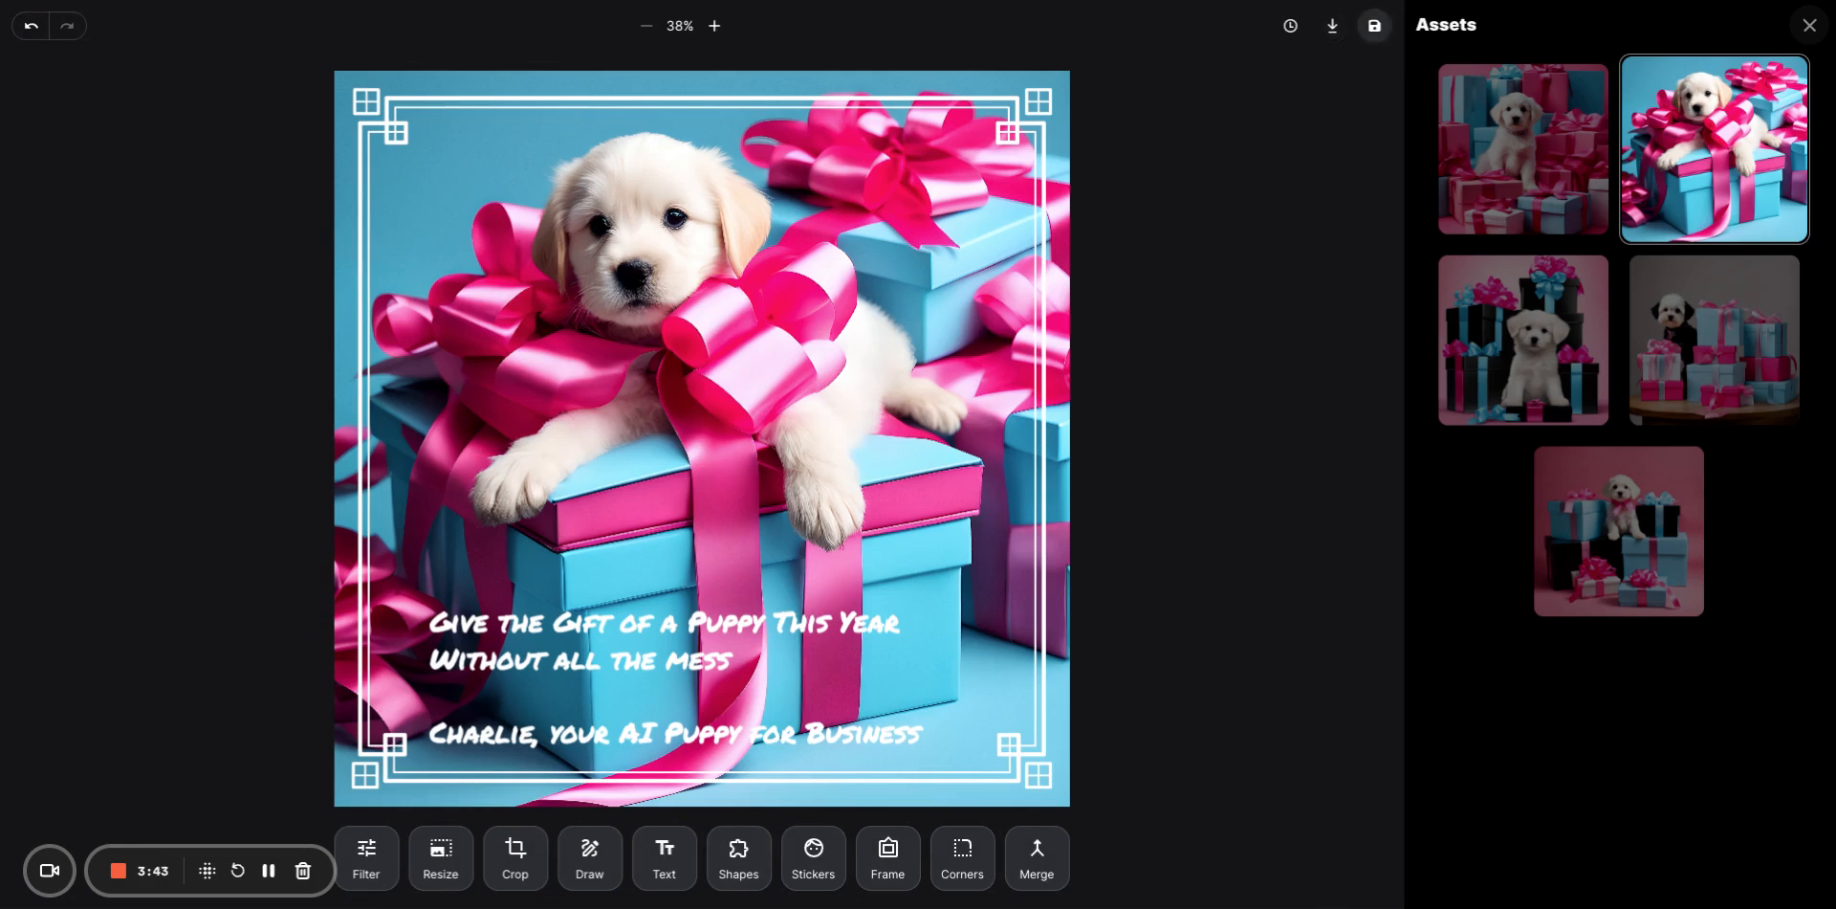
Save the edited image by permanently overwriting the original, and close the image editor.
{"action": "left_click", "coordinate": [1374, 26]}
{"action": "left_click", "coordinate": [815, 112]}
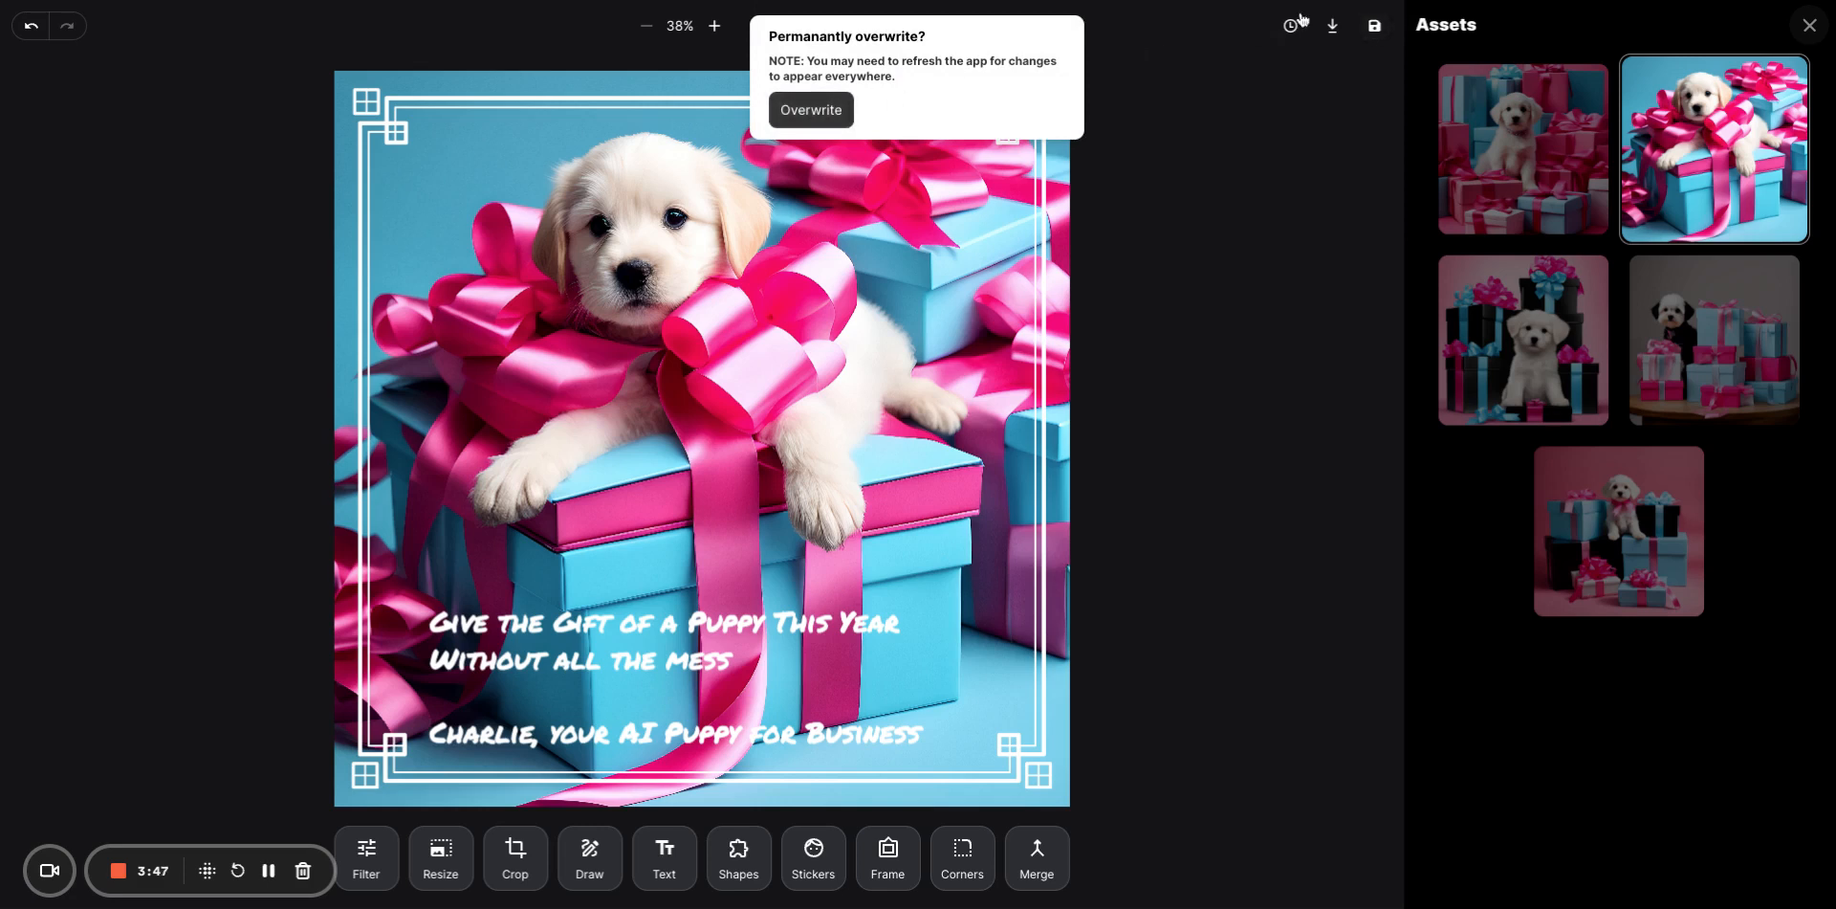
{"action": "left_click", "coordinate": [800, 122]}
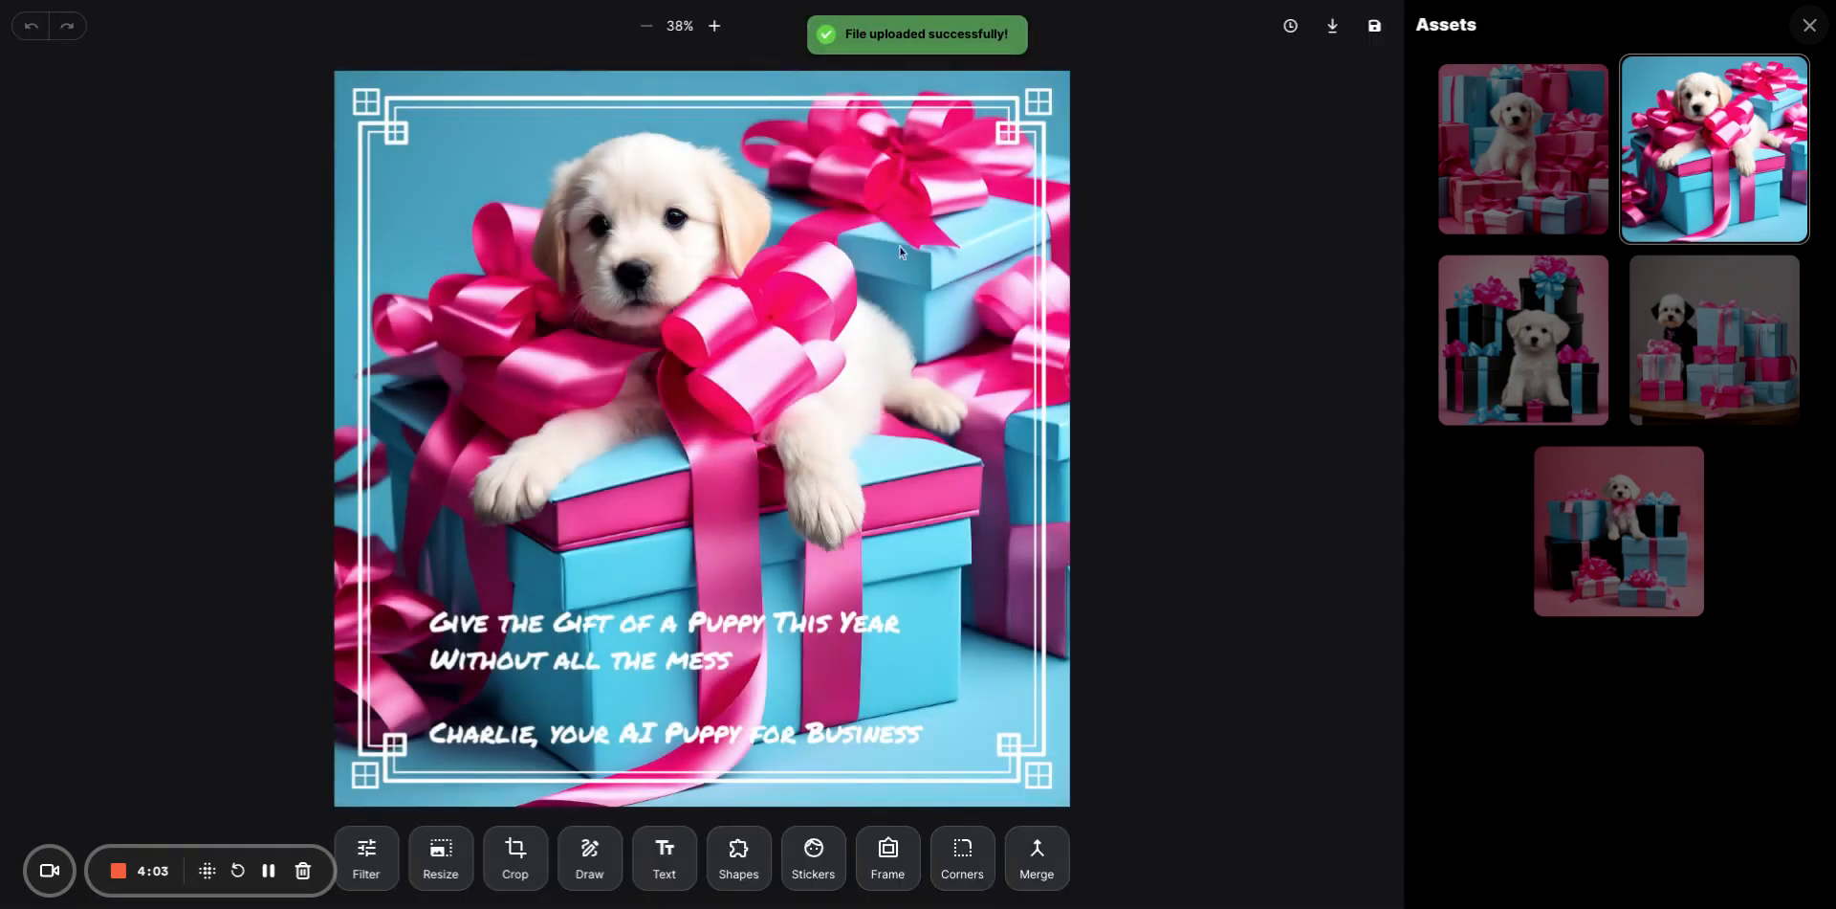
{"action": "left_click", "coordinate": [1811, 29]}
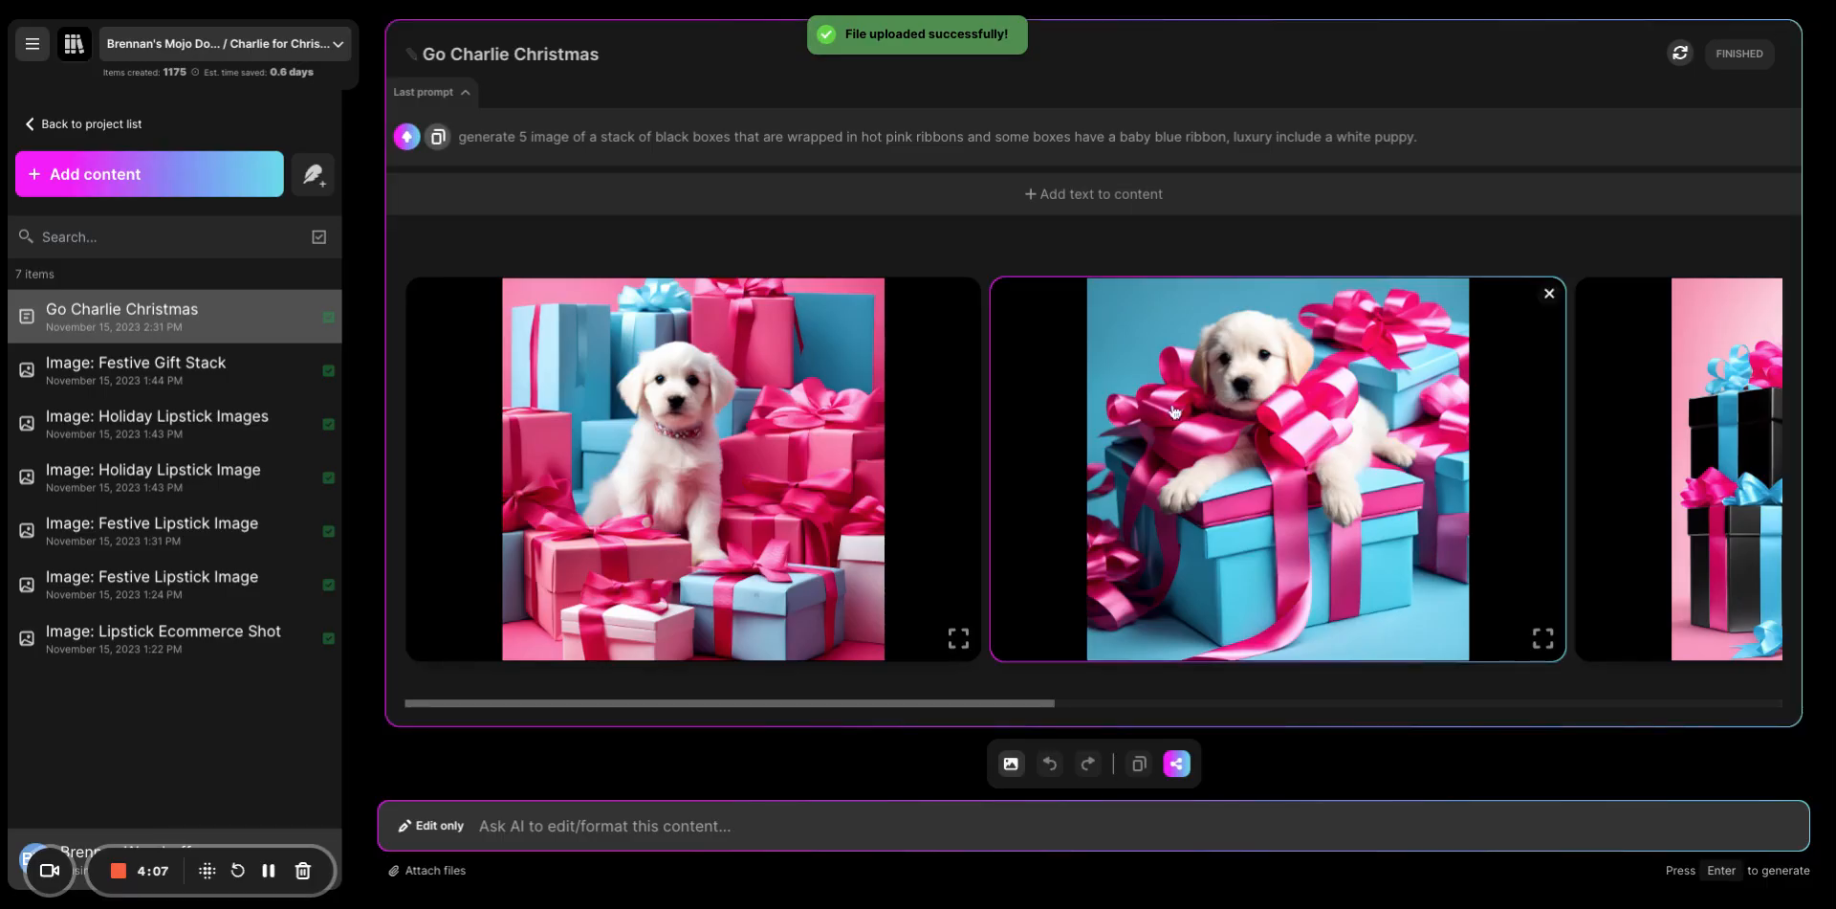
Open the Knowledge Library and compare its Prompt History and Assets sections.
{"action": "left_click", "coordinate": [74, 48]}
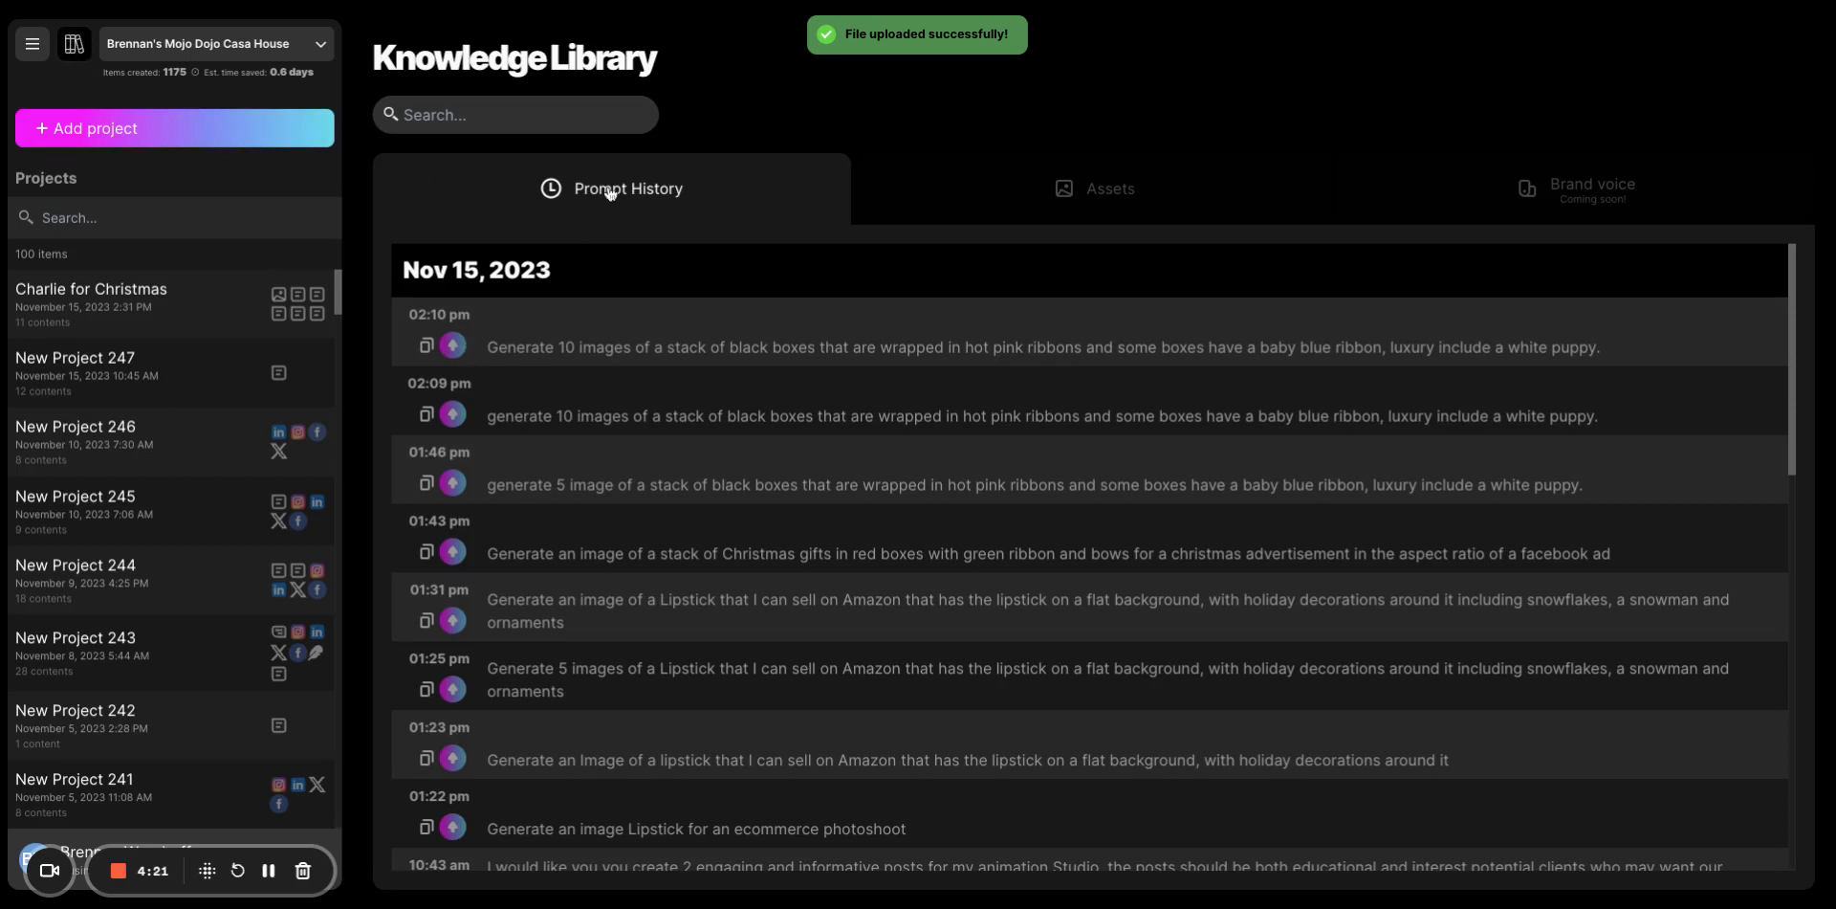
{"action": "left_click", "coordinate": [1034, 196]}
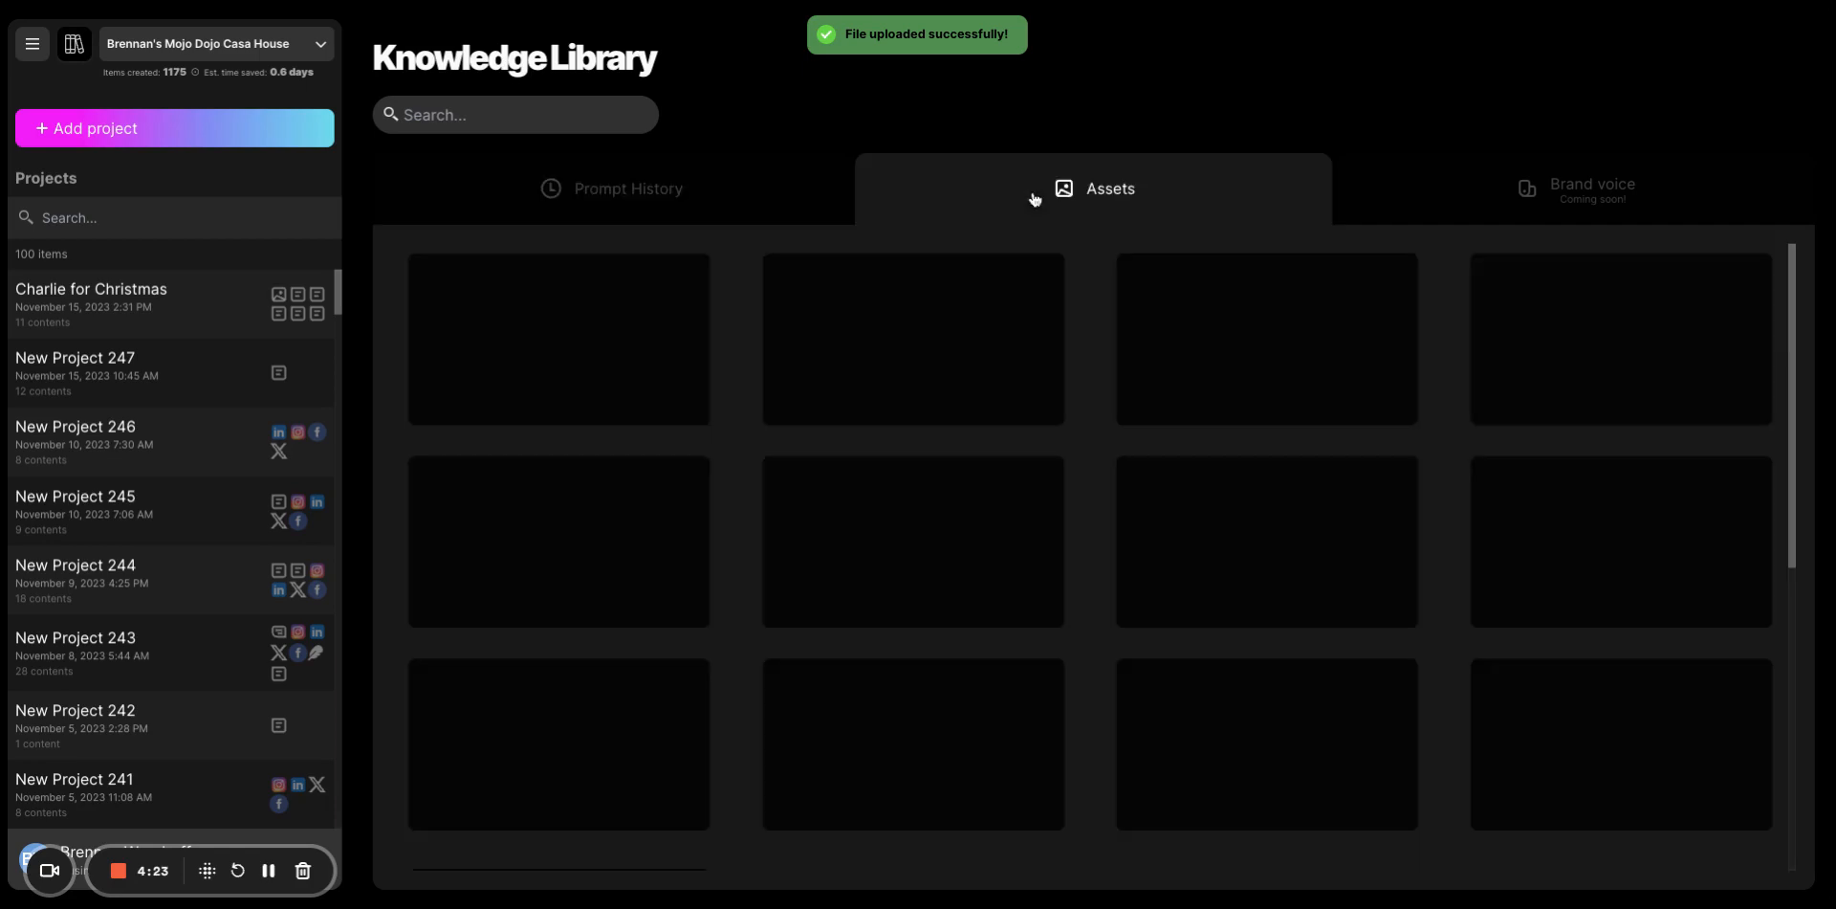
{"action": "left_click", "coordinate": [698, 195]}
{"action": "left_click", "coordinate": [937, 176]}
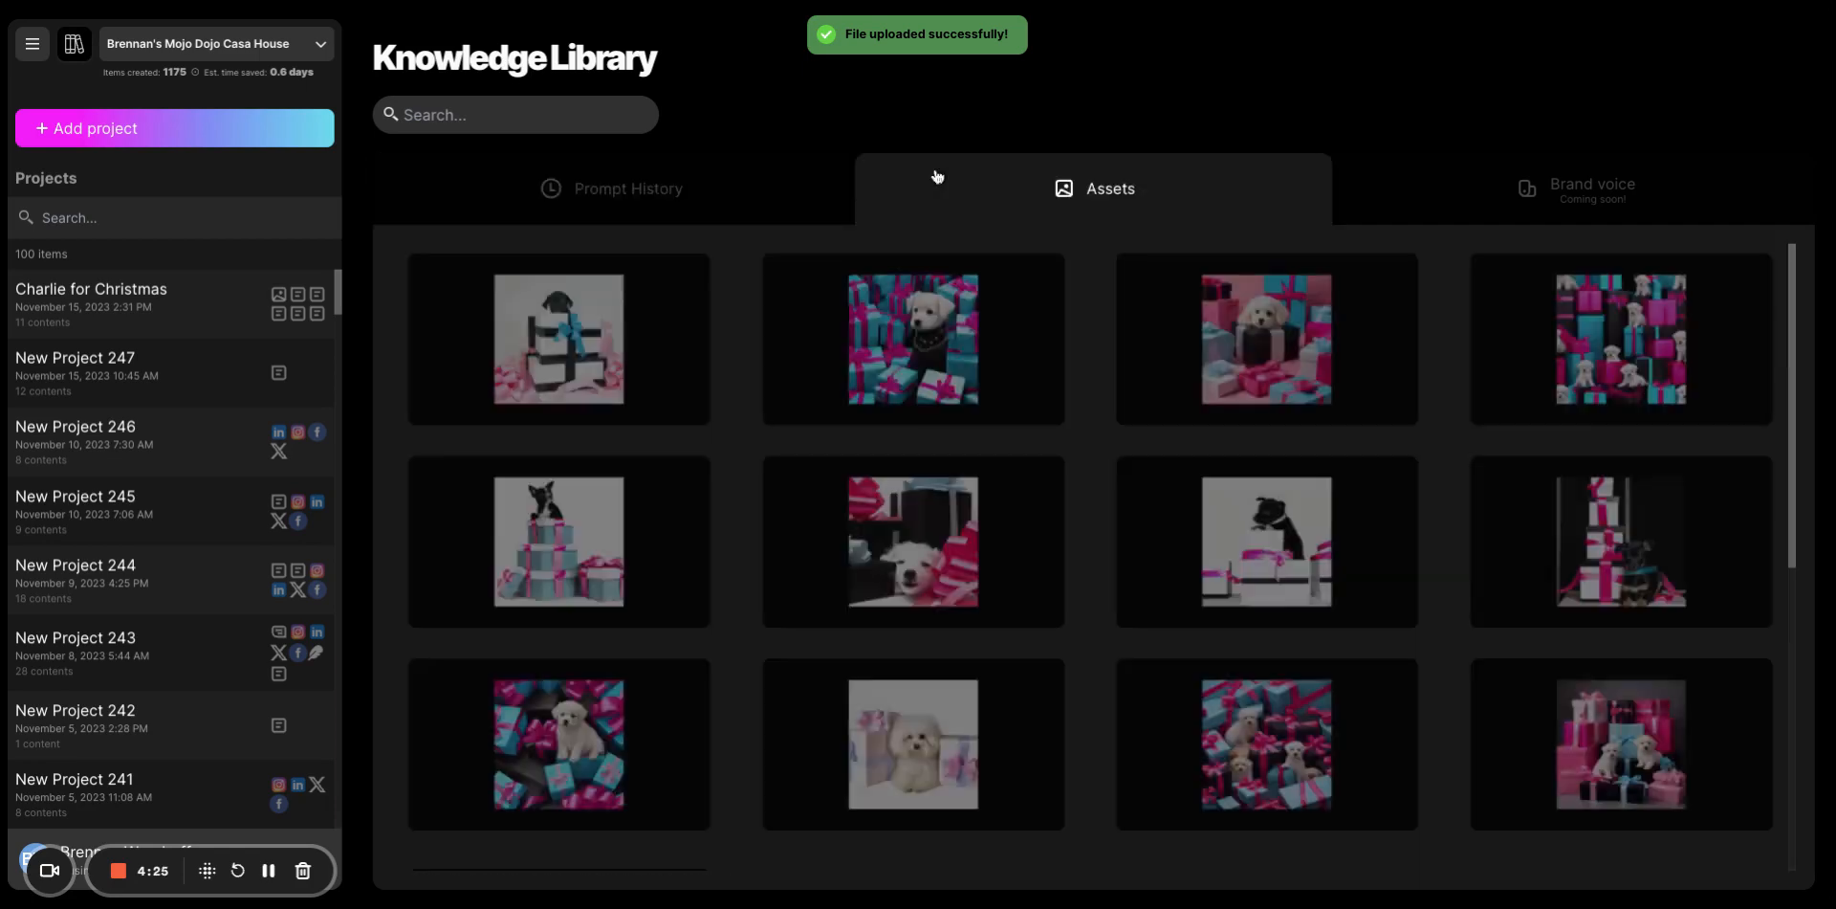
{"action": "left_click", "coordinate": [780, 176]}
{"action": "left_click", "coordinate": [945, 182]}
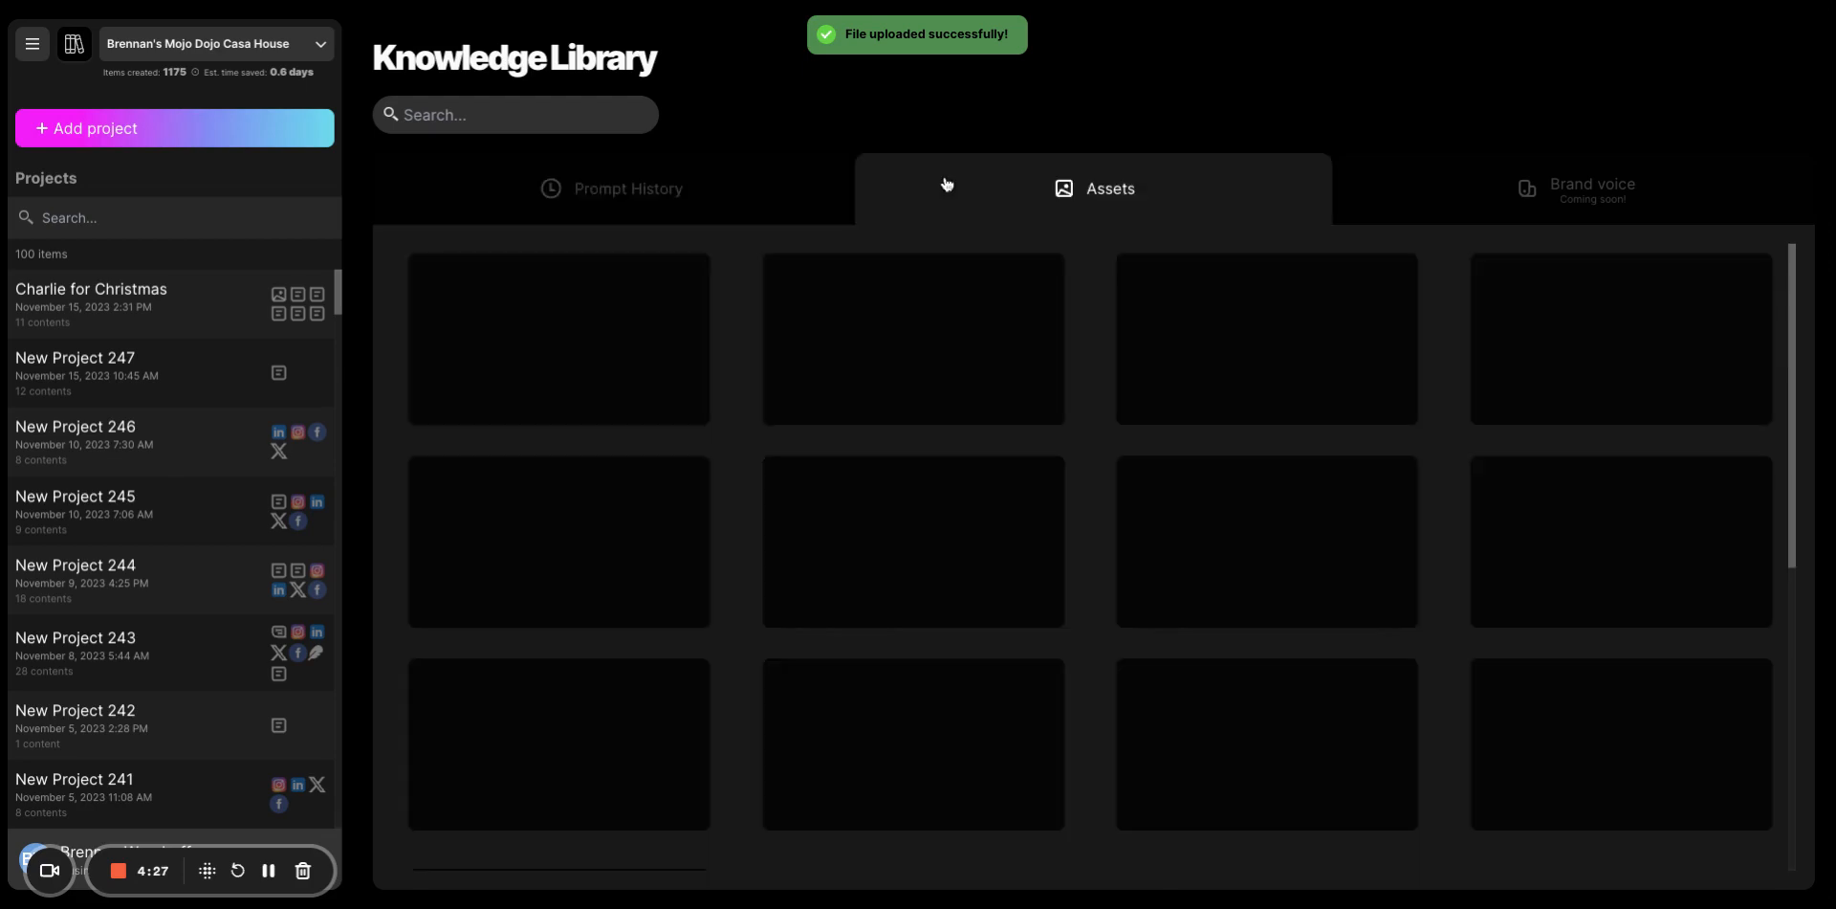
{"action": "left_click", "coordinate": [658, 197]}
Reuse the 02:10 pm prompt for 10 images of ribbon-wrapped black boxes with a white puppy as a new creation prompt.
{"action": "scroll", "coordinate": [712, 376], "scroll_direction": "down", "scroll_amount": 1}
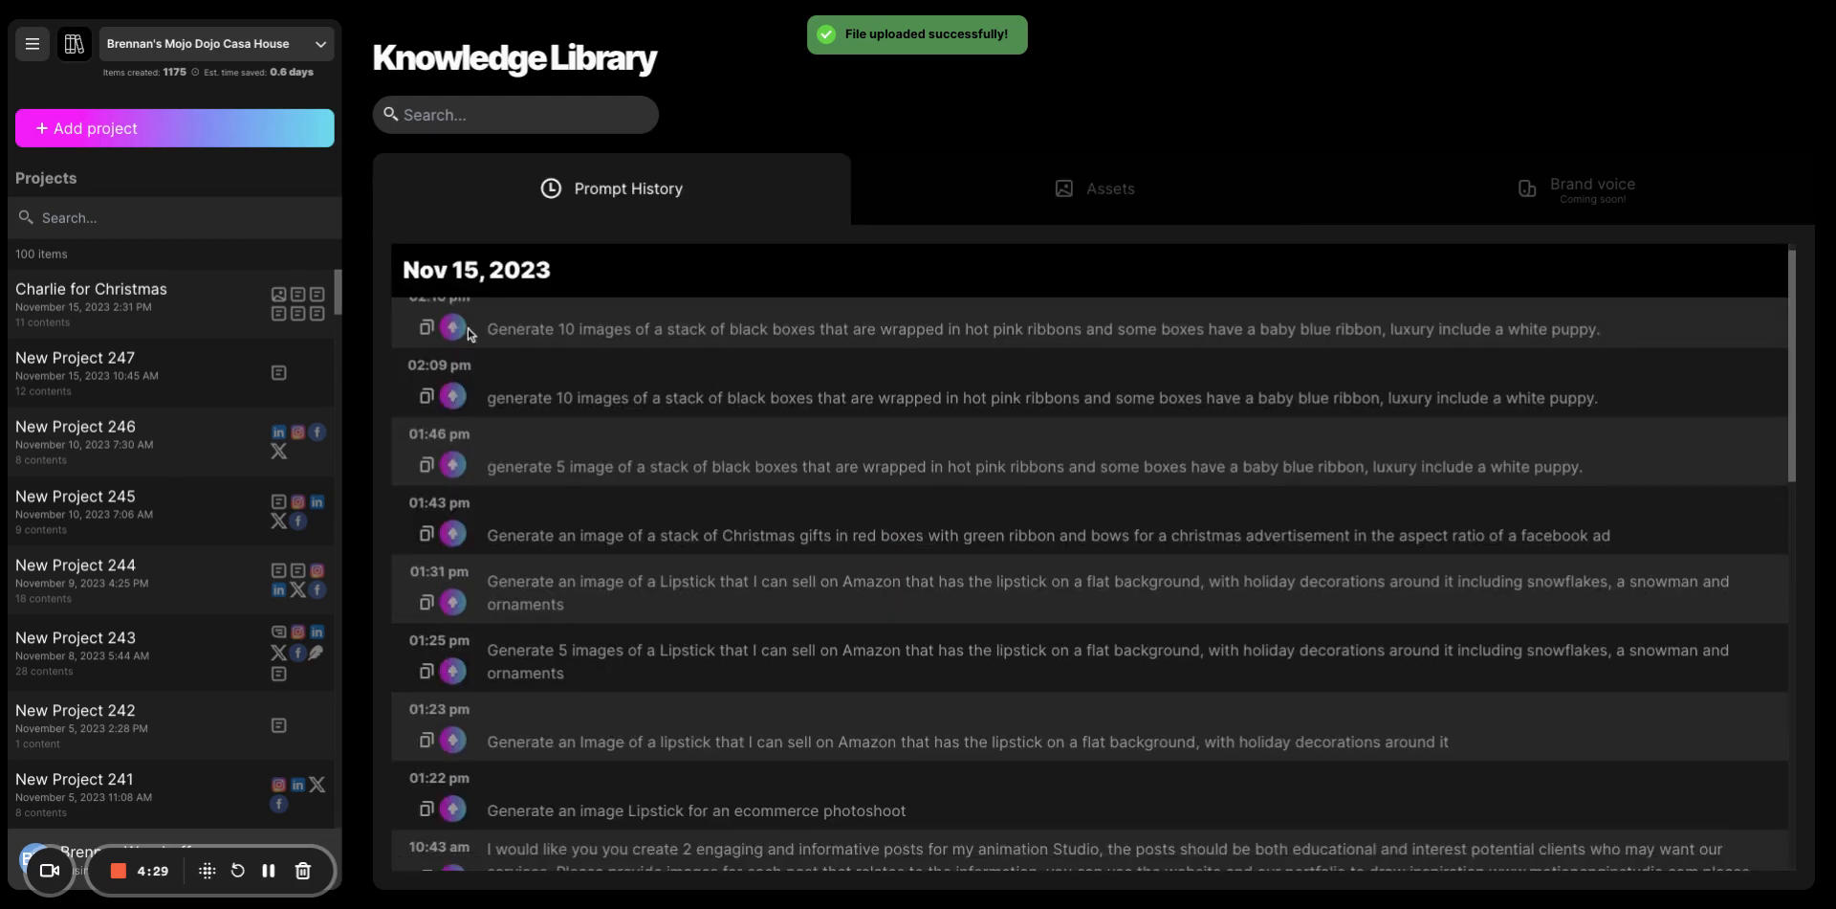
{"action": "scroll", "coordinate": [460, 337], "scroll_direction": "up", "scroll_amount": 1}
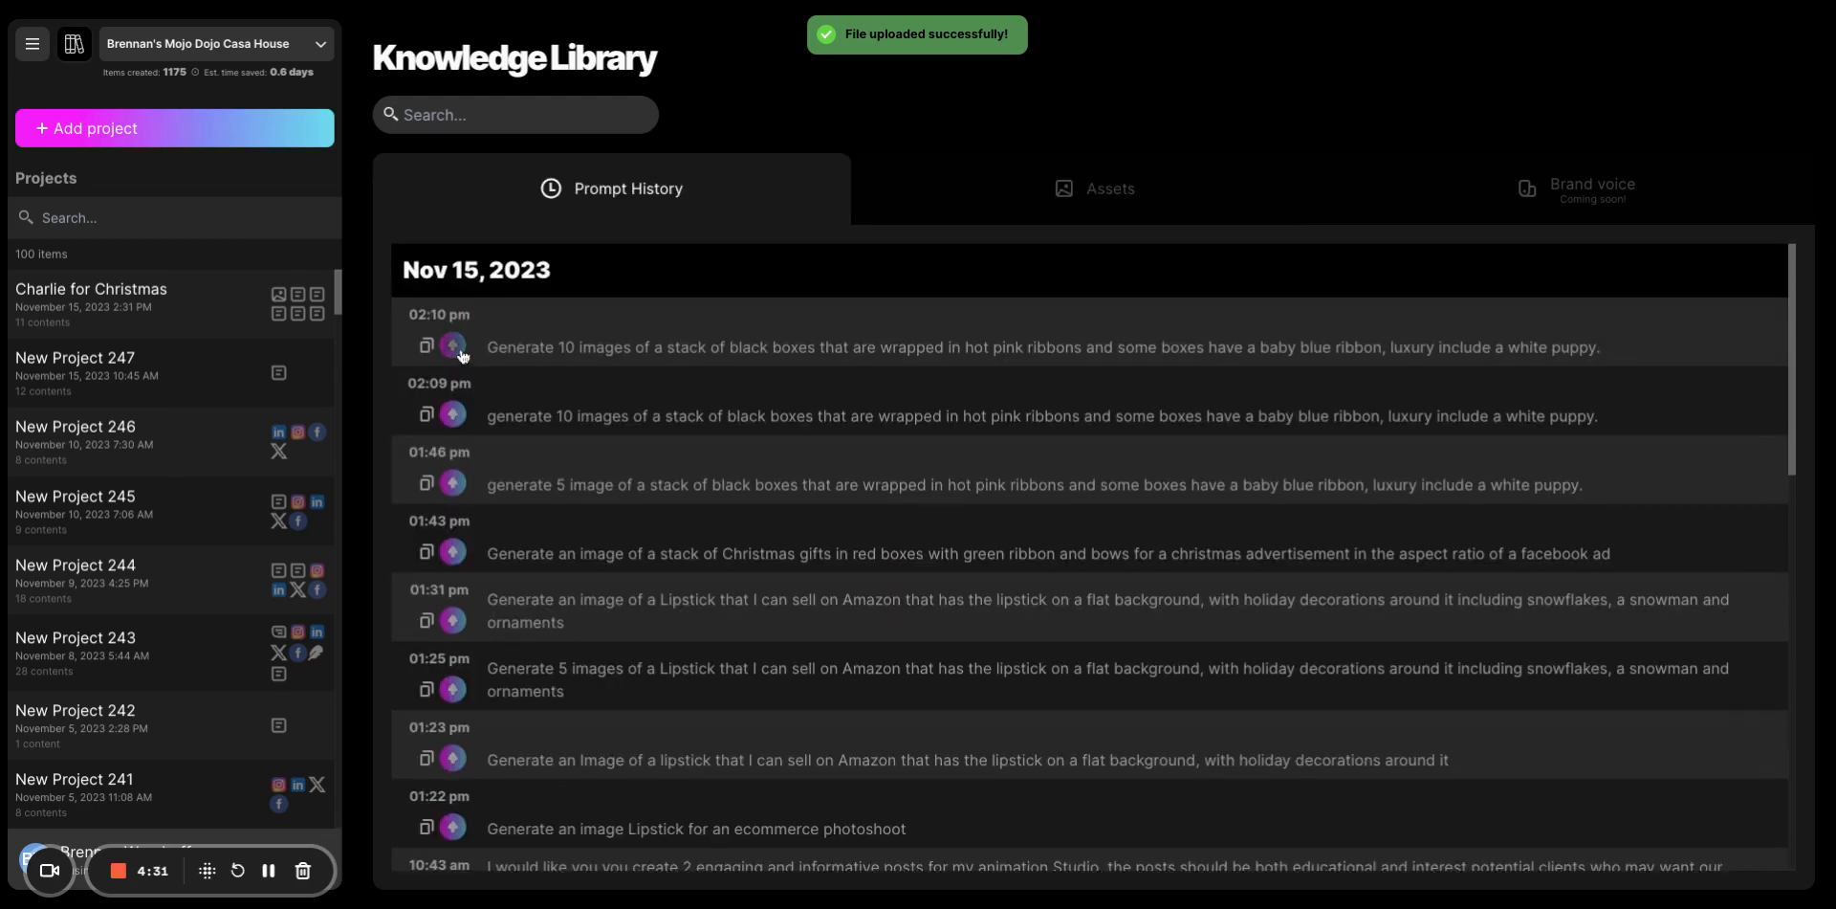
{"action": "left_click", "coordinate": [453, 344]}
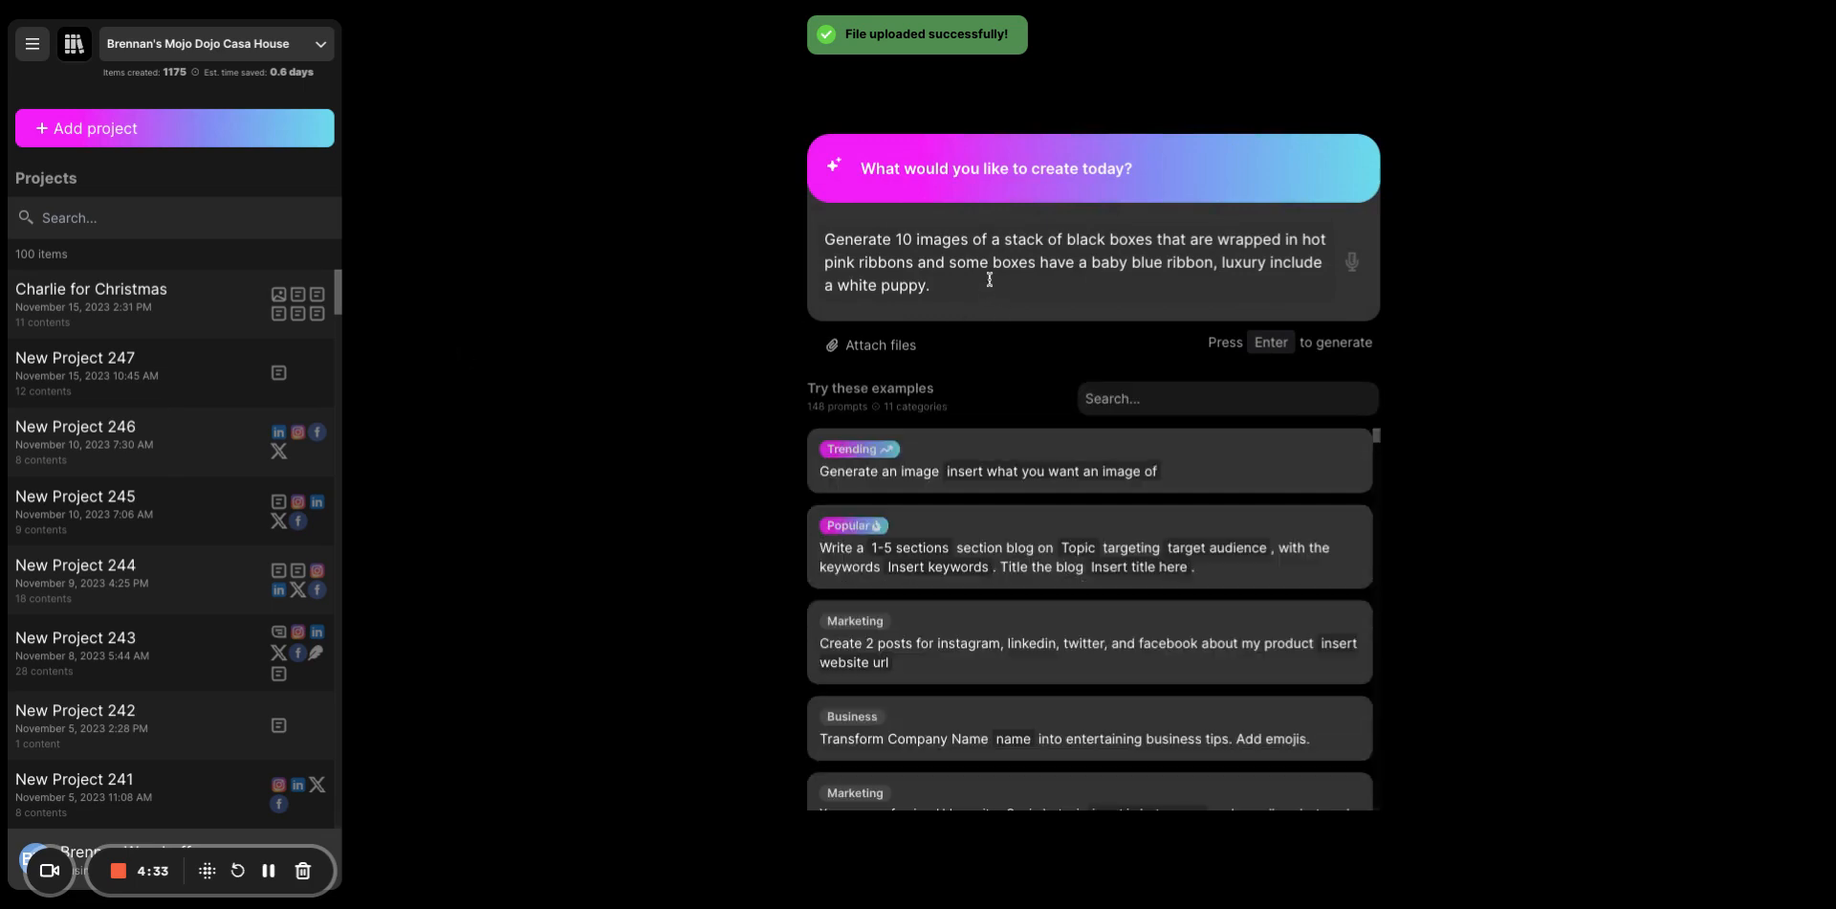
Return to the Knowledge Library and review the Nov 15, 2023 entries in the Prompt History.
{"action": "left_click", "coordinate": [74, 43]}
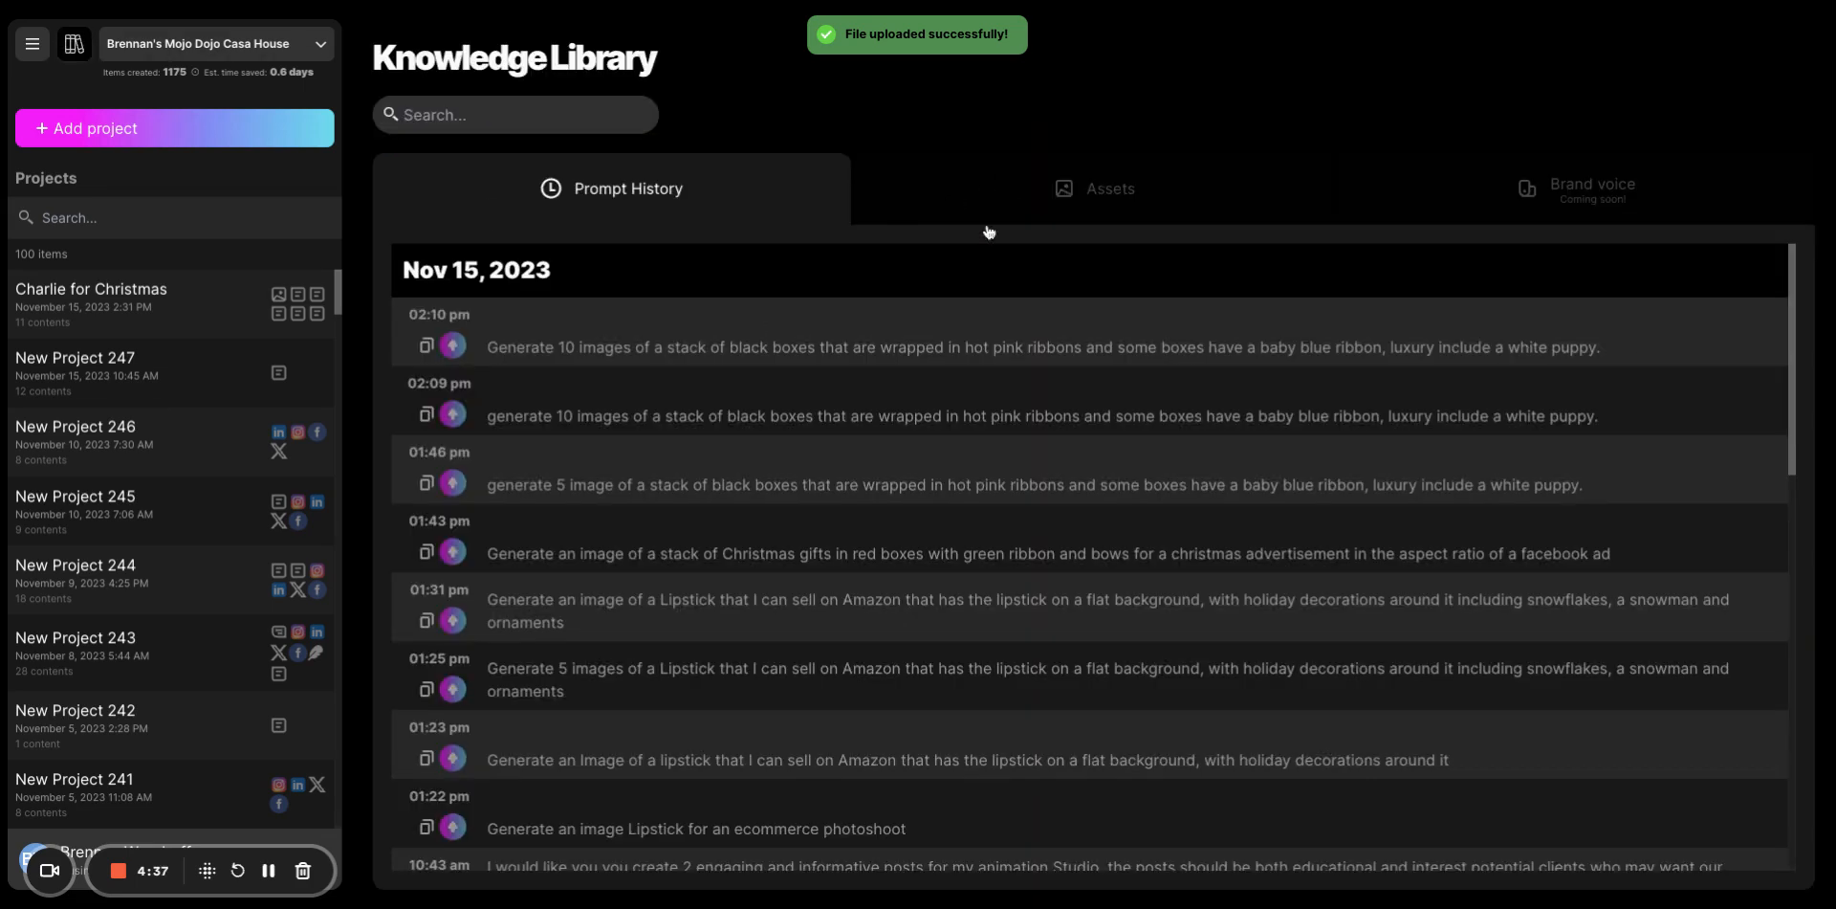
{"action": "scroll", "coordinate": [884, 396], "scroll_direction": "down", "scroll_amount": 3}
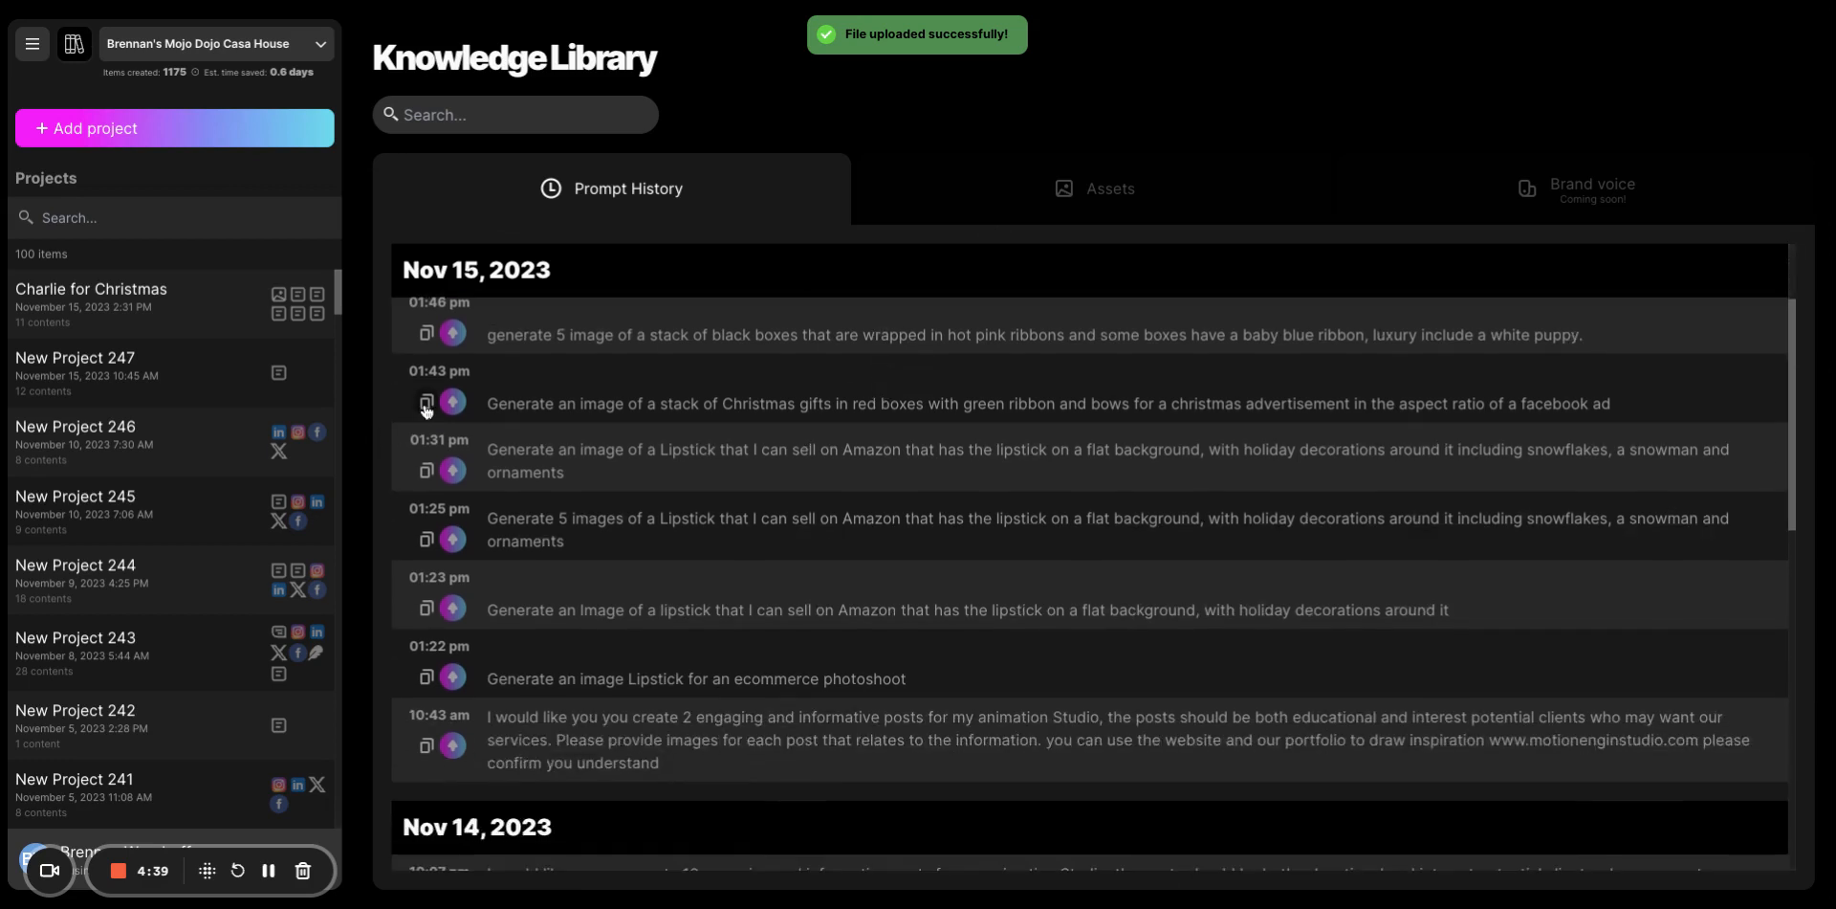
{"action": "scroll", "coordinate": [801, 555], "scroll_direction": "up", "scroll_amount": 3}
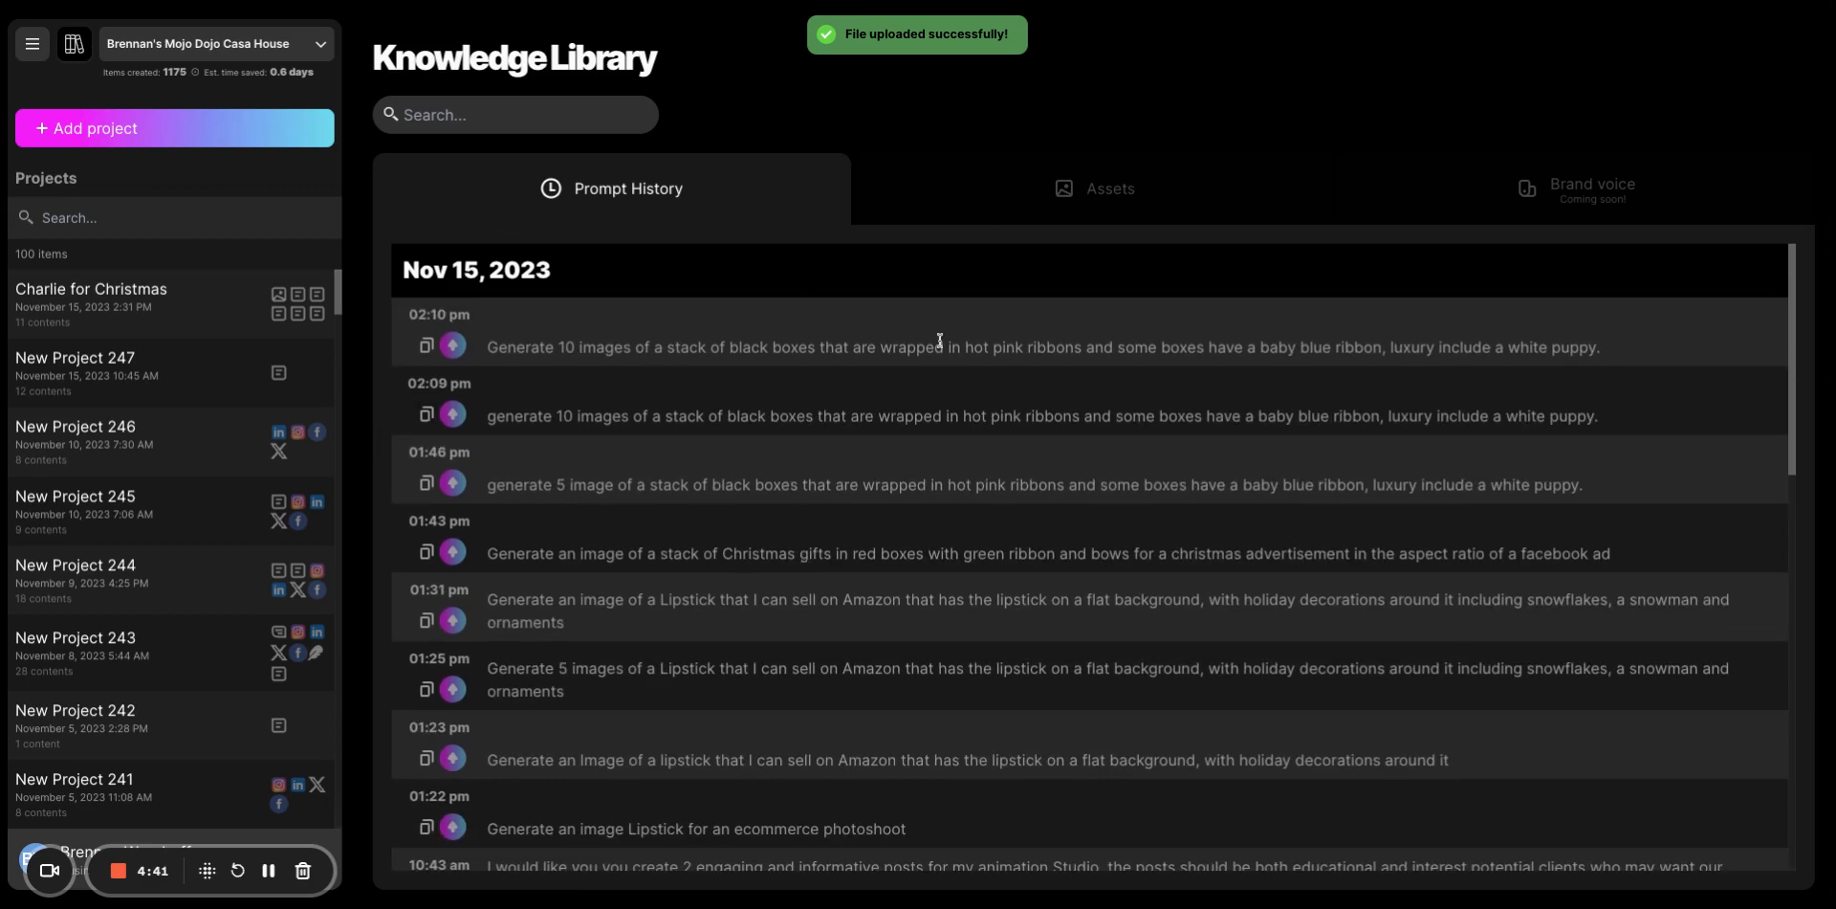
Browse the generated images stored in the Knowledge Library's Assets.
{"action": "left_click", "coordinate": [963, 185]}
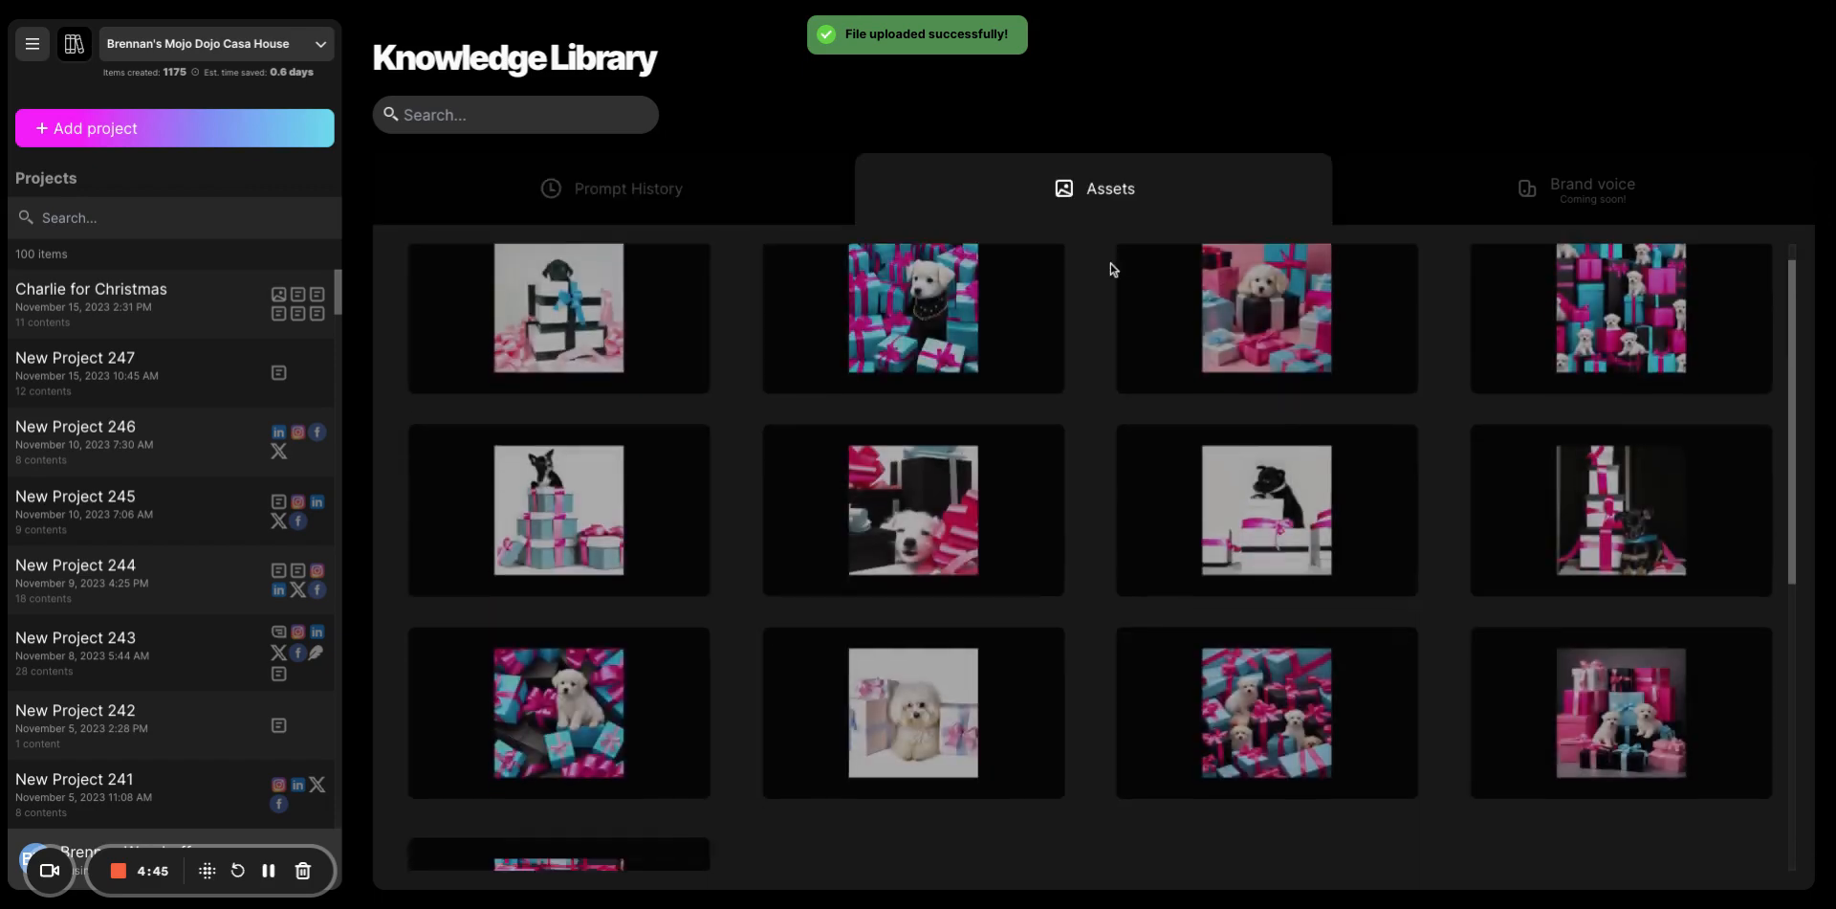
{"action": "scroll", "coordinate": [1099, 524], "scroll_direction": "down", "scroll_amount": 5}
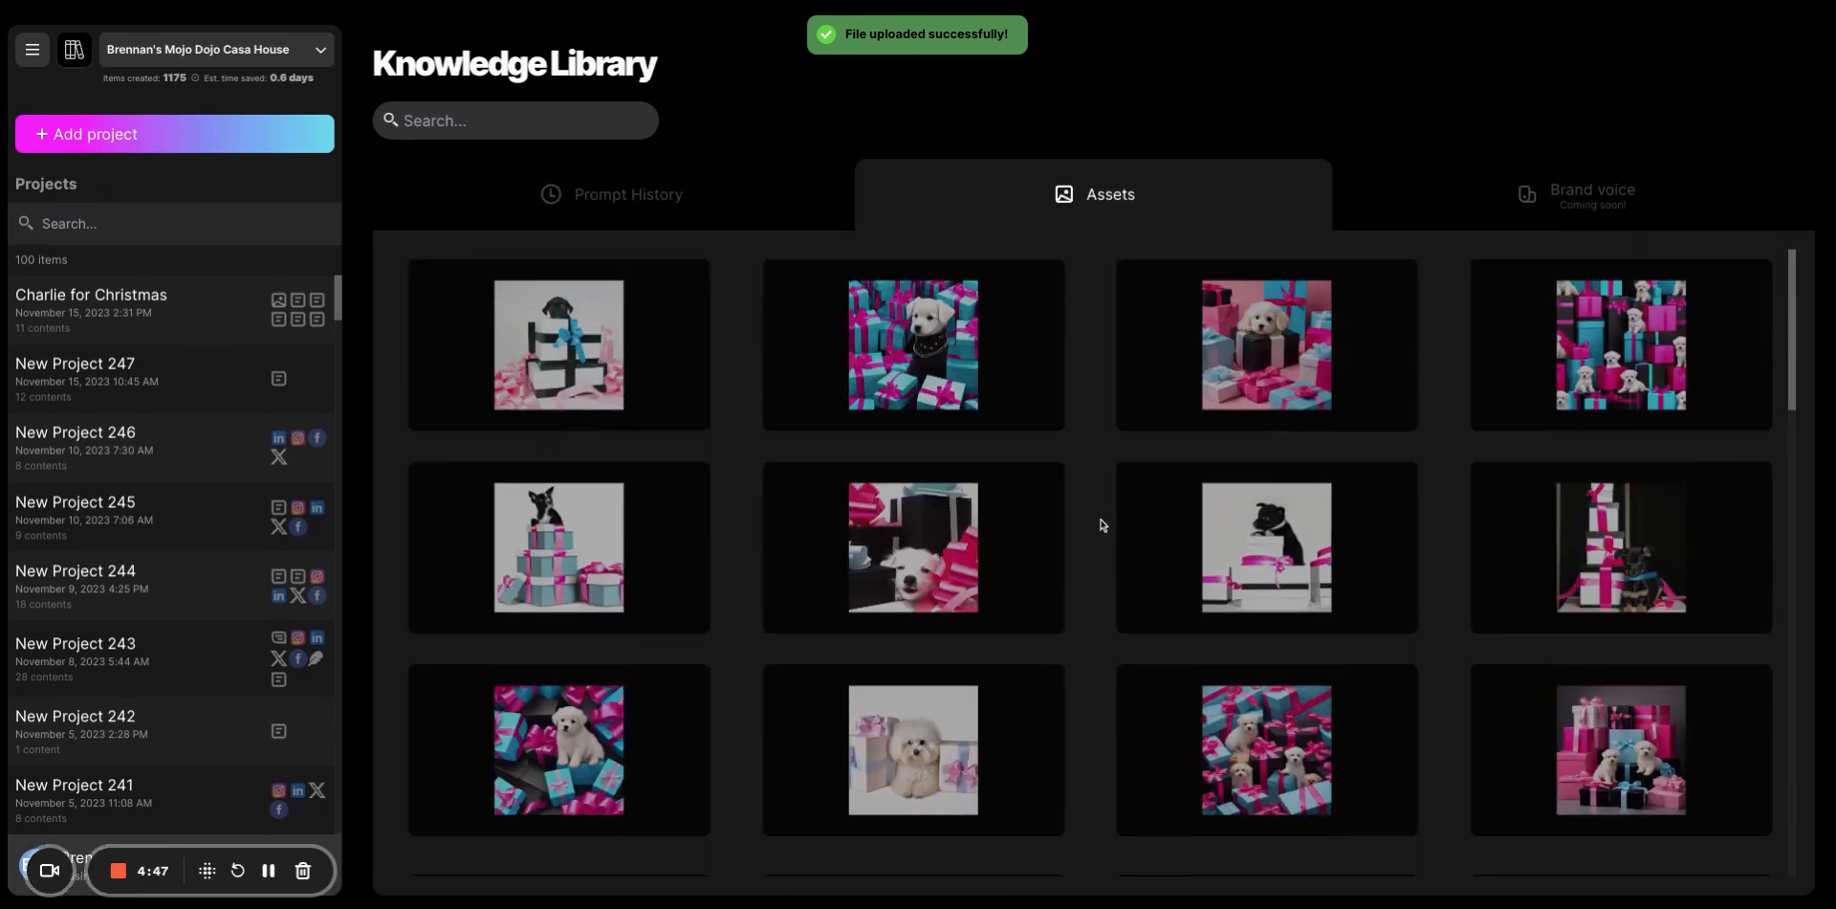
{"action": "scroll", "coordinate": [1100, 519], "scroll_direction": "down", "scroll_amount": 5}
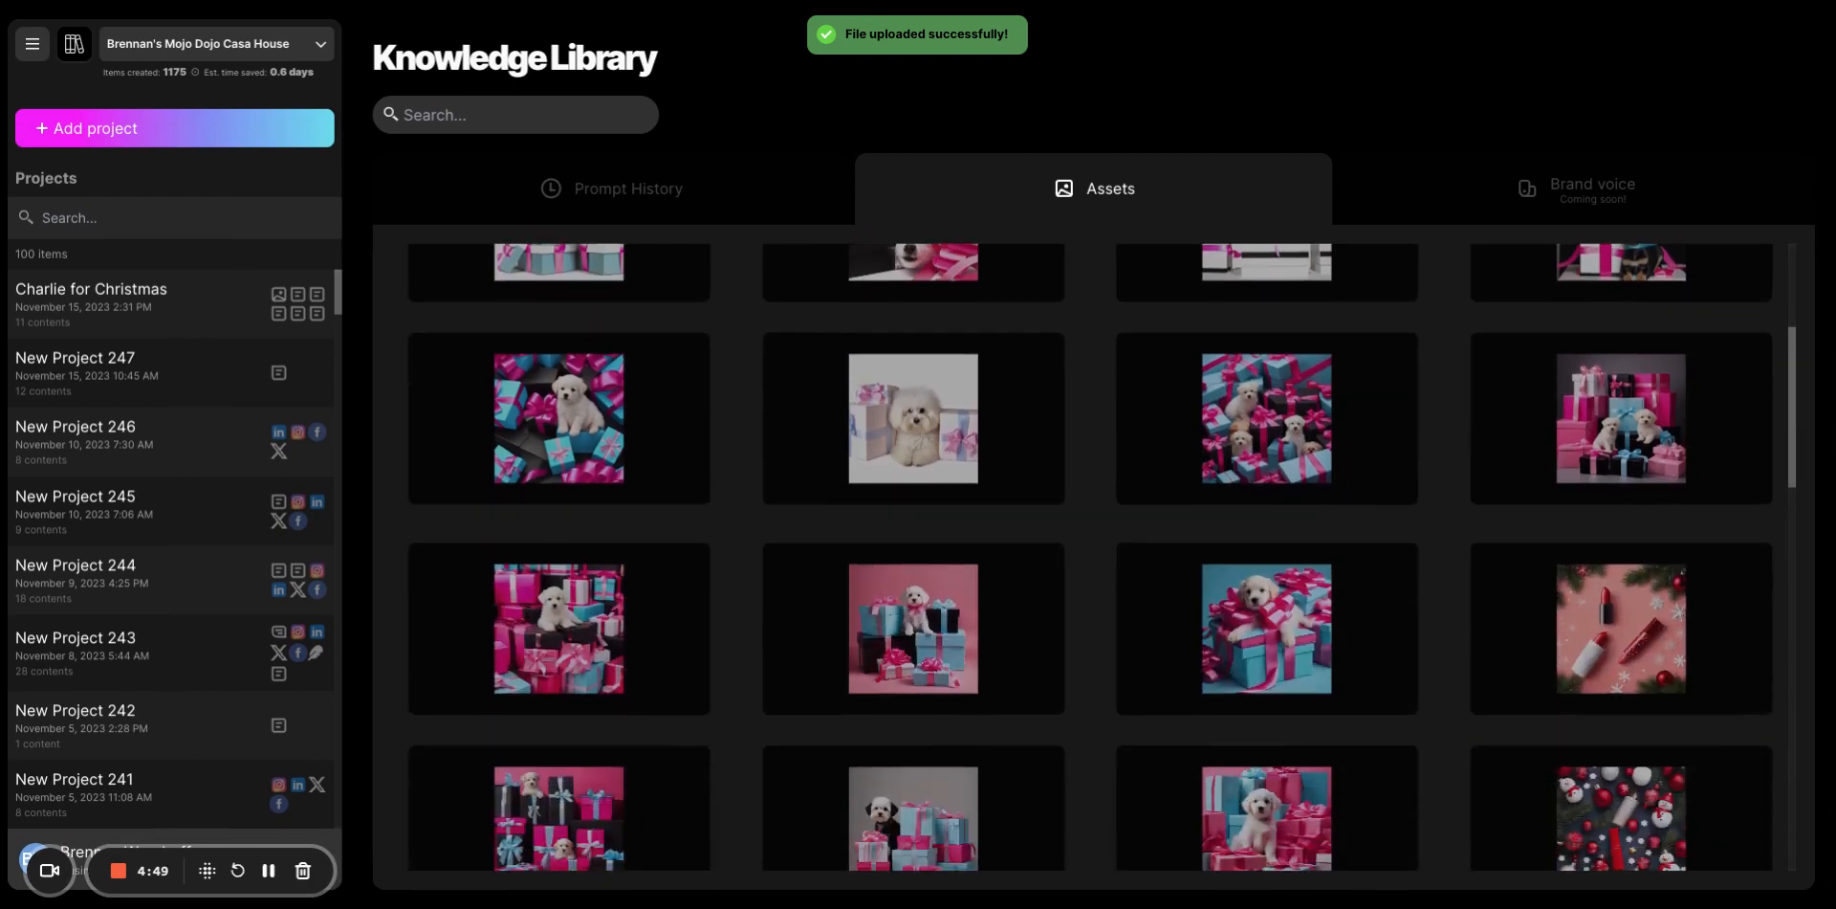
{"action": "scroll", "coordinate": [1100, 557], "scroll_direction": "down", "scroll_amount": 10}
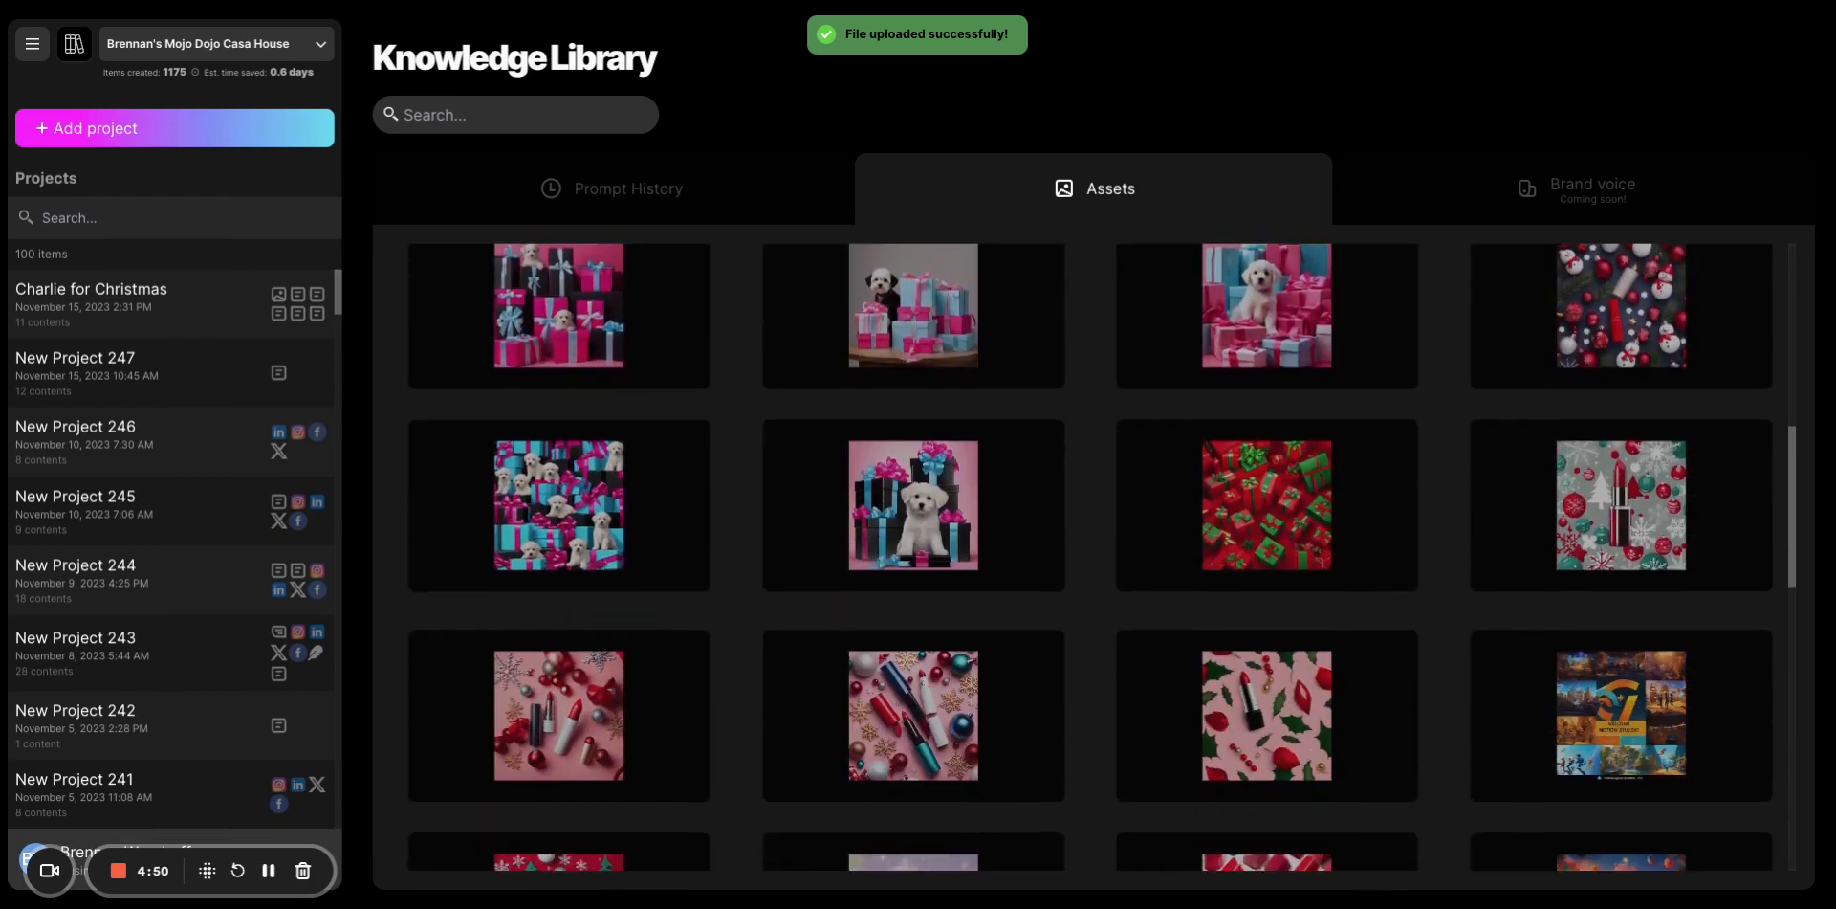
{"action": "scroll", "coordinate": [911, 755], "scroll_direction": "down", "scroll_amount": 6}
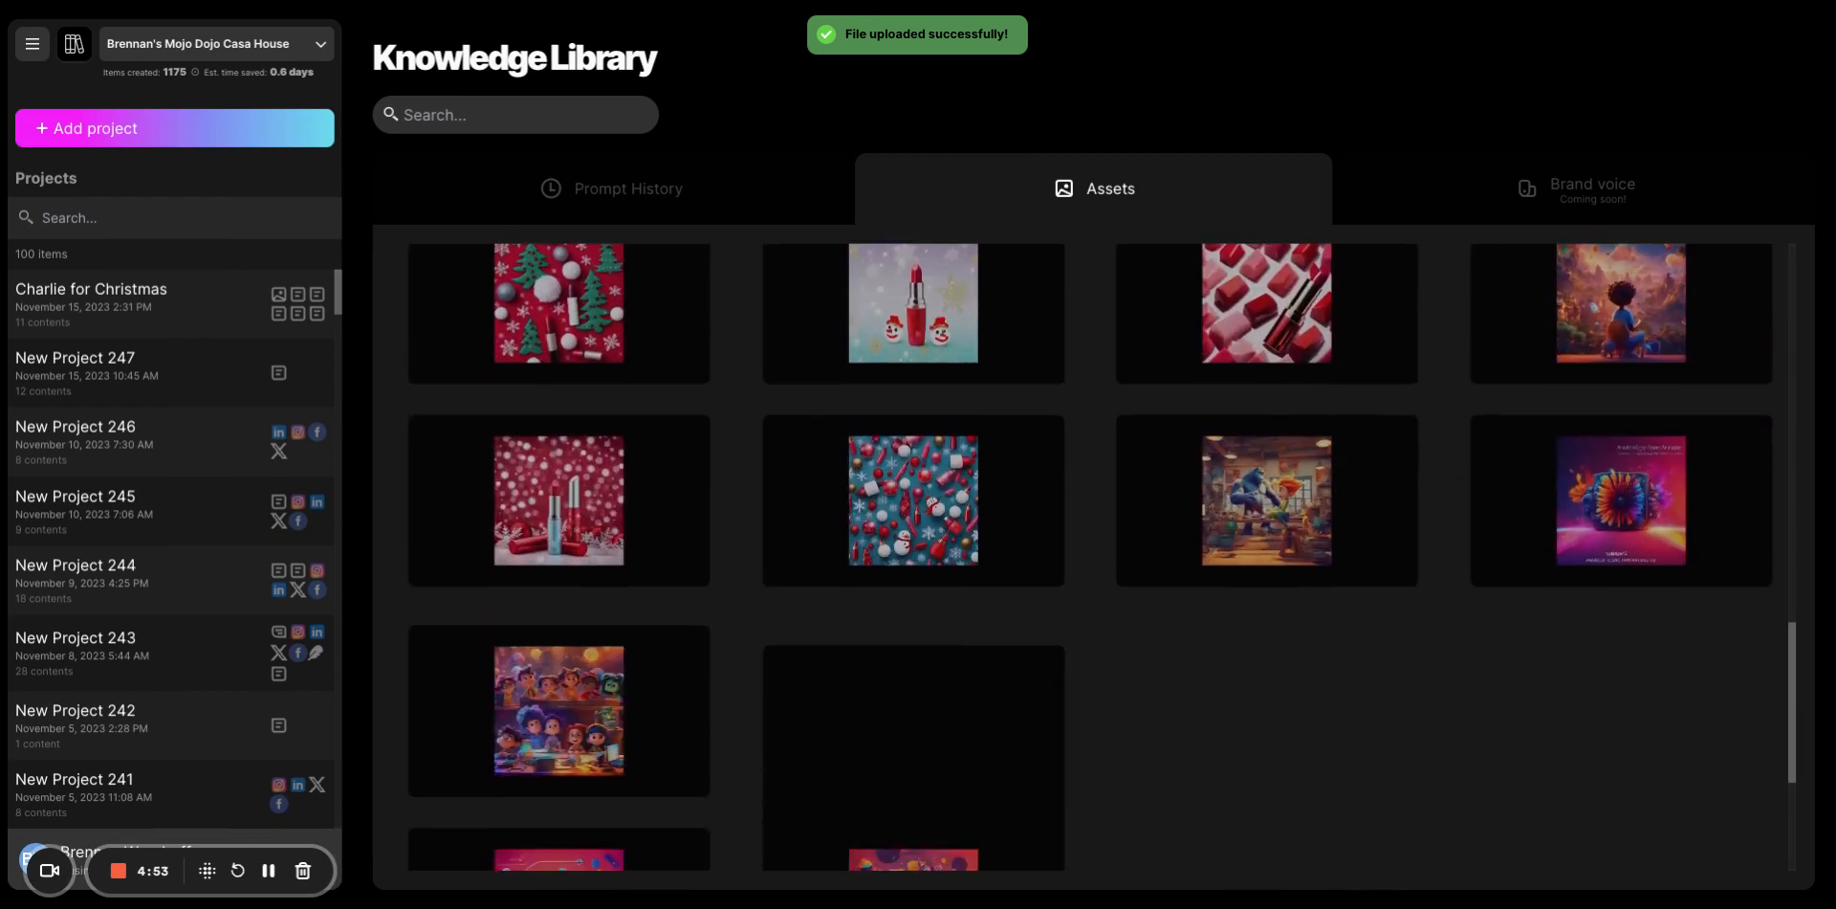
{"action": "scroll", "coordinate": [1130, 536], "scroll_direction": "up", "scroll_amount": 15}
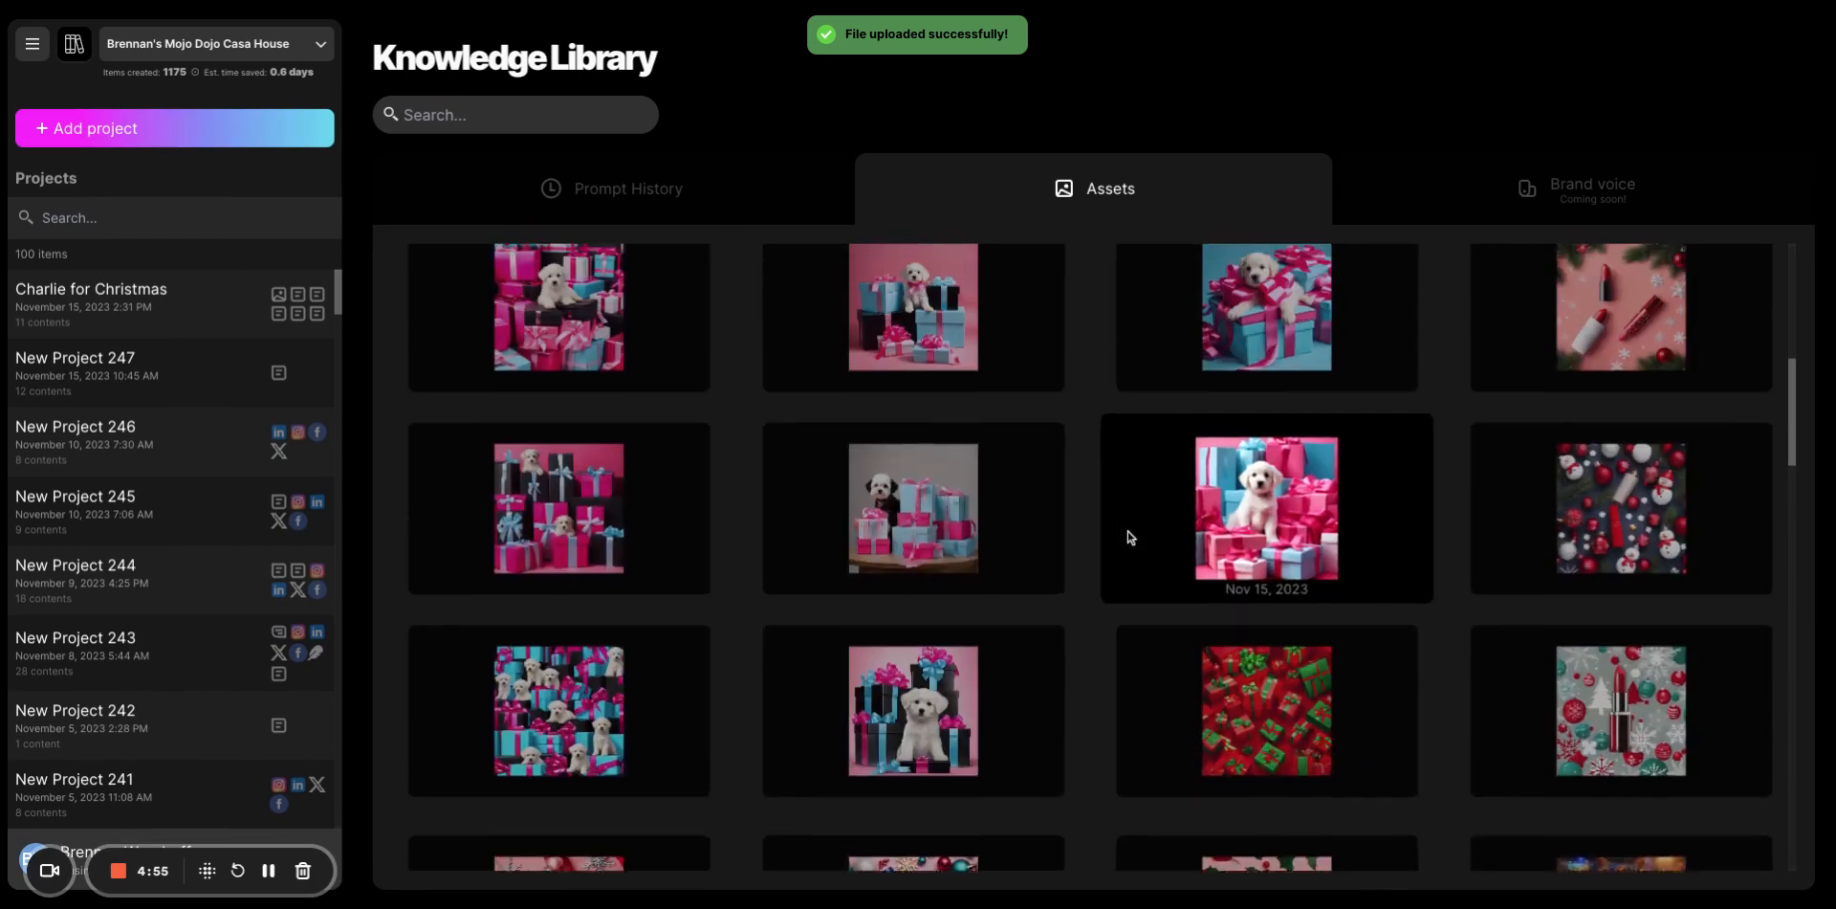
{"action": "scroll", "coordinate": [833, 373], "scroll_direction": "up", "scroll_amount": 1}
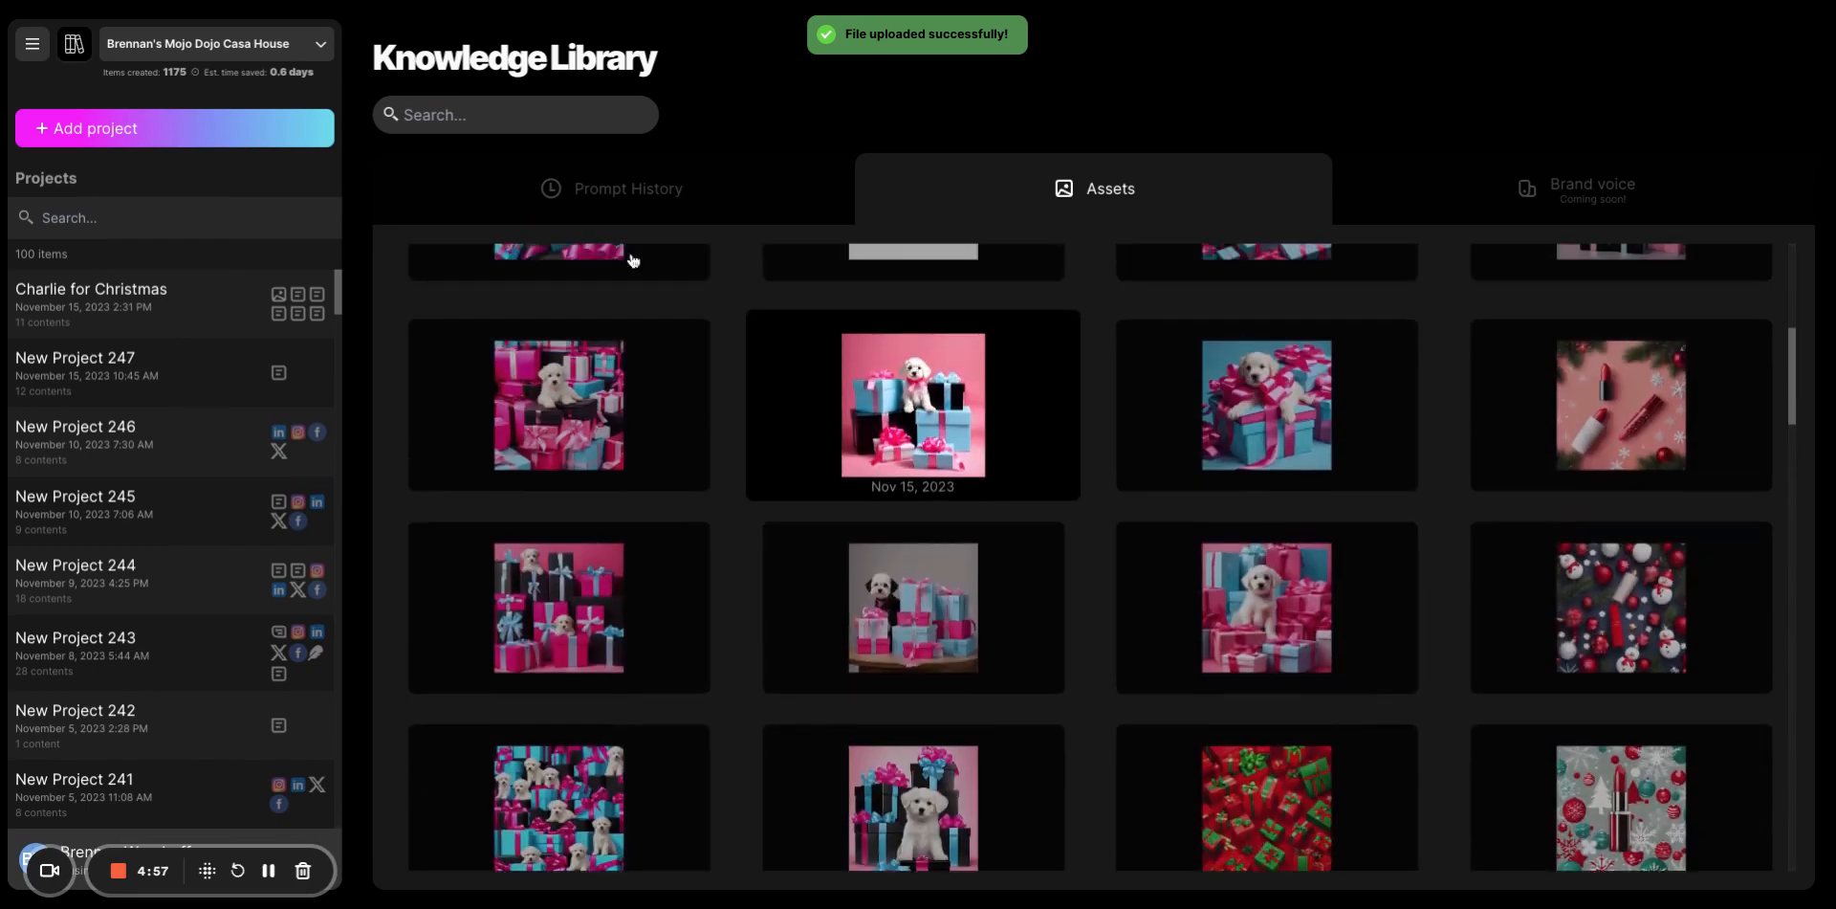
View the asset of the white puppy with a jeweled black collar among blue gift boxes in the image editor and close it.
{"action": "scroll", "coordinate": [760, 323], "scroll_direction": "up", "scroll_amount": 3}
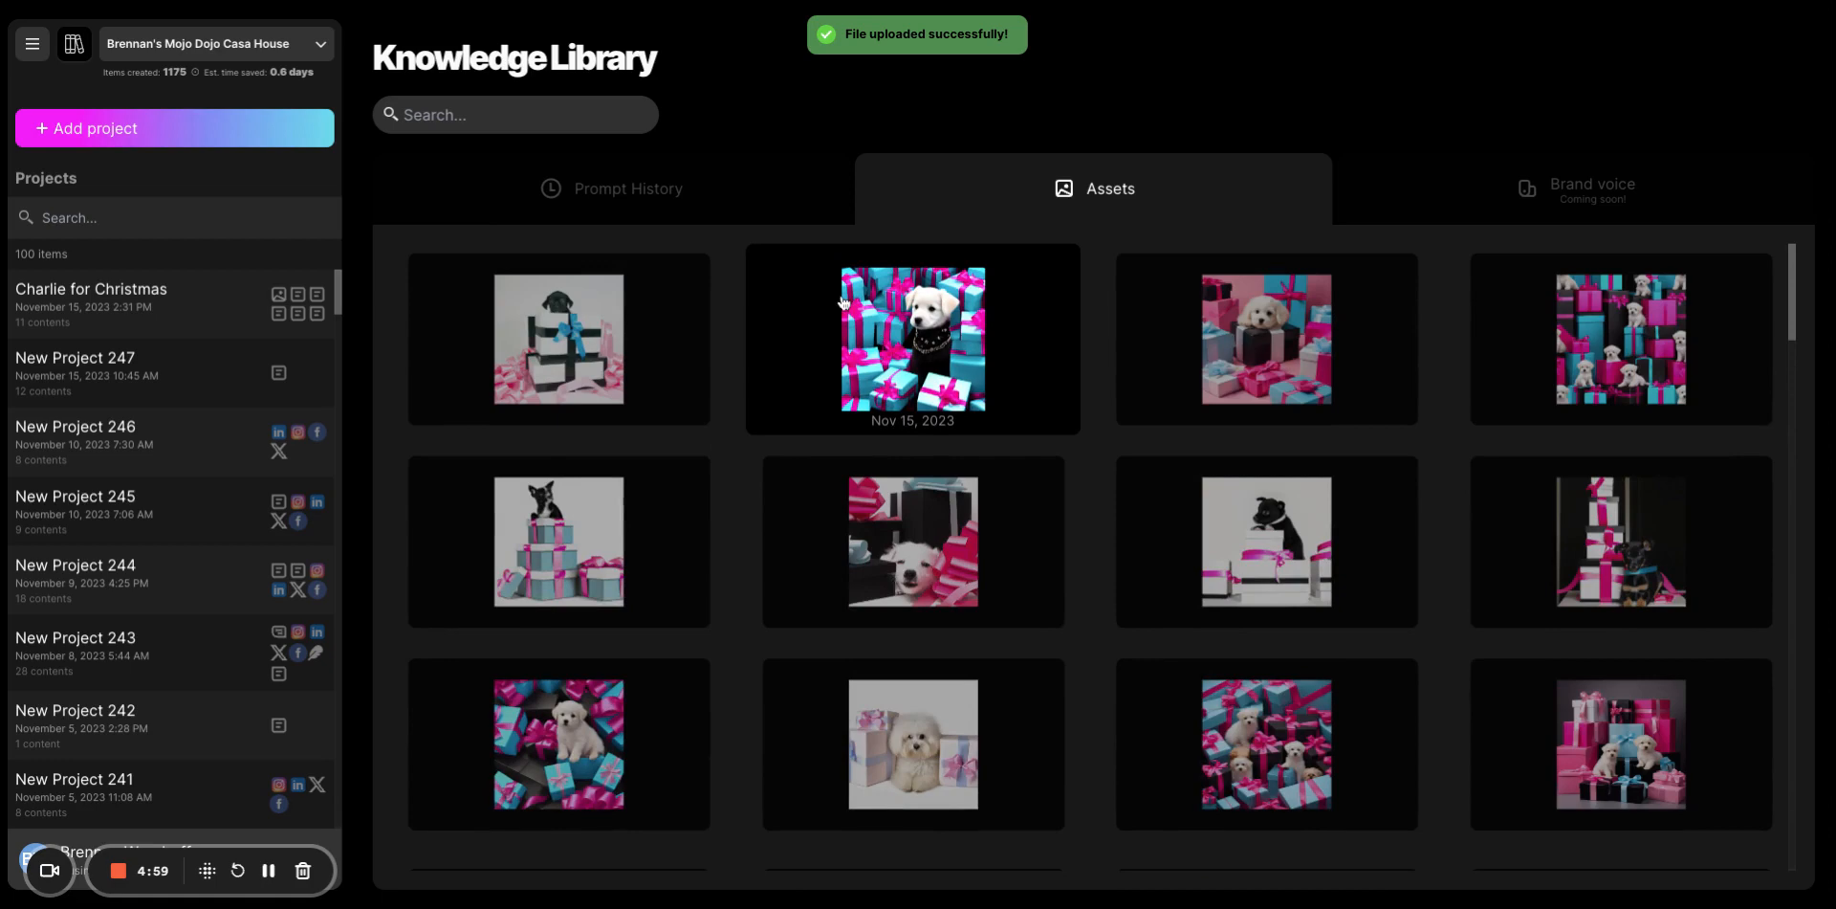
{"action": "left_click", "coordinate": [863, 348]}
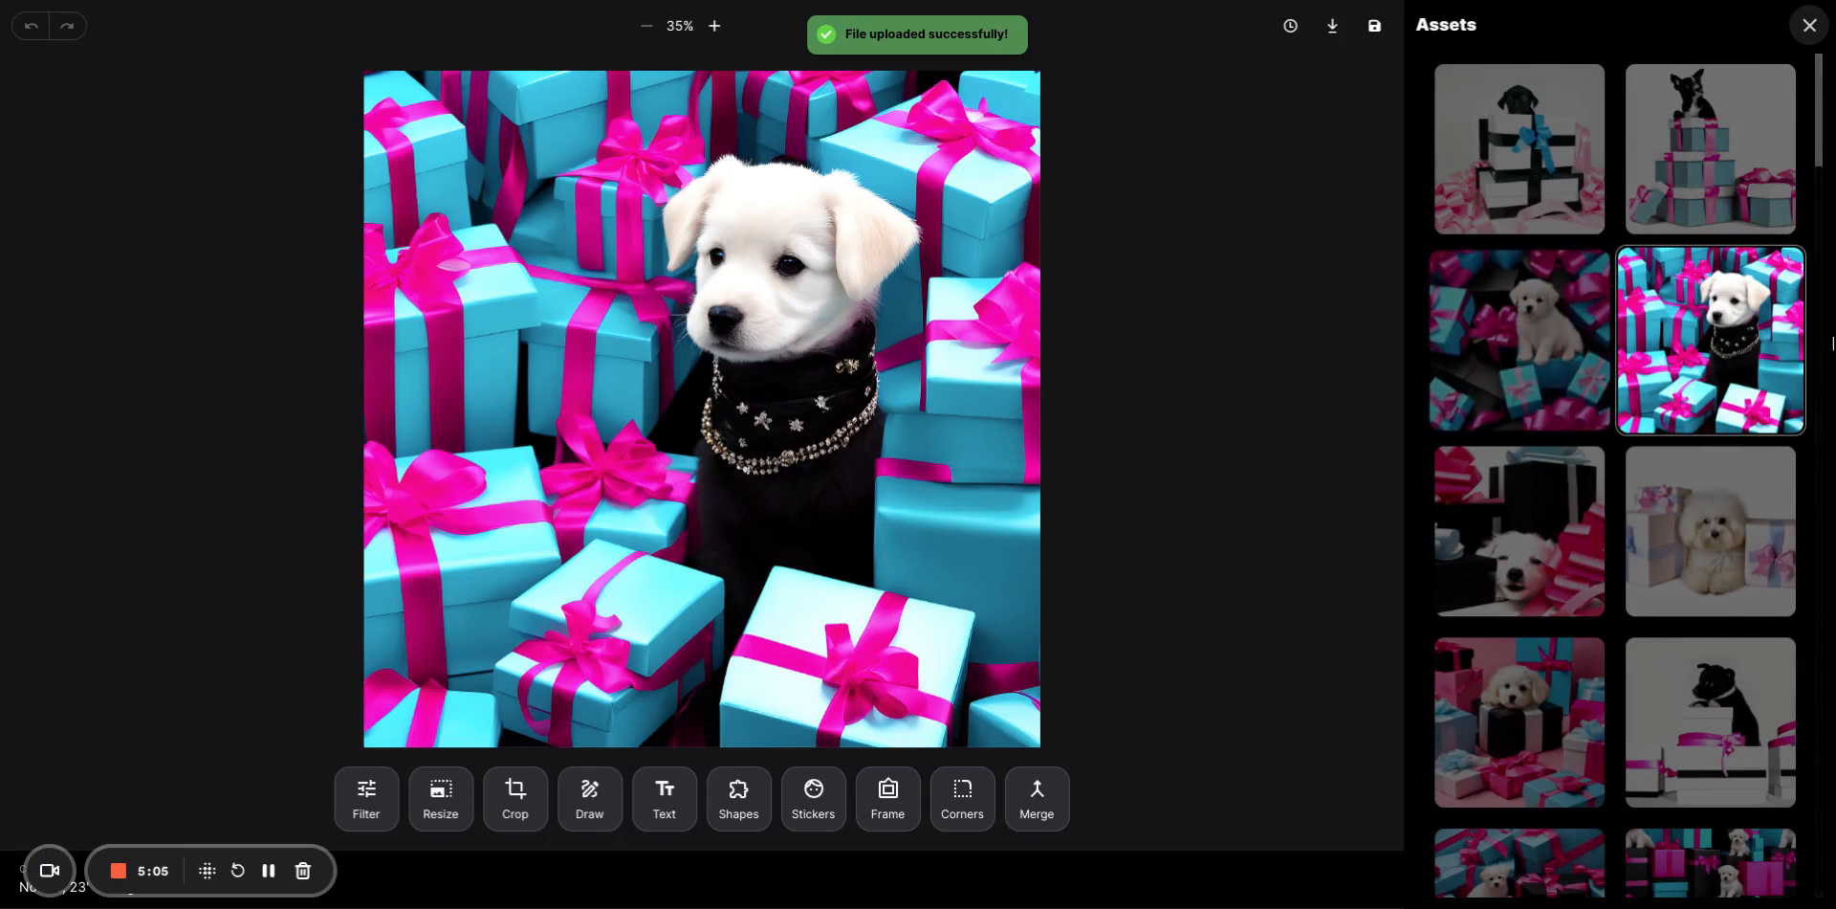
{"action": "left_click", "coordinate": [1809, 25]}
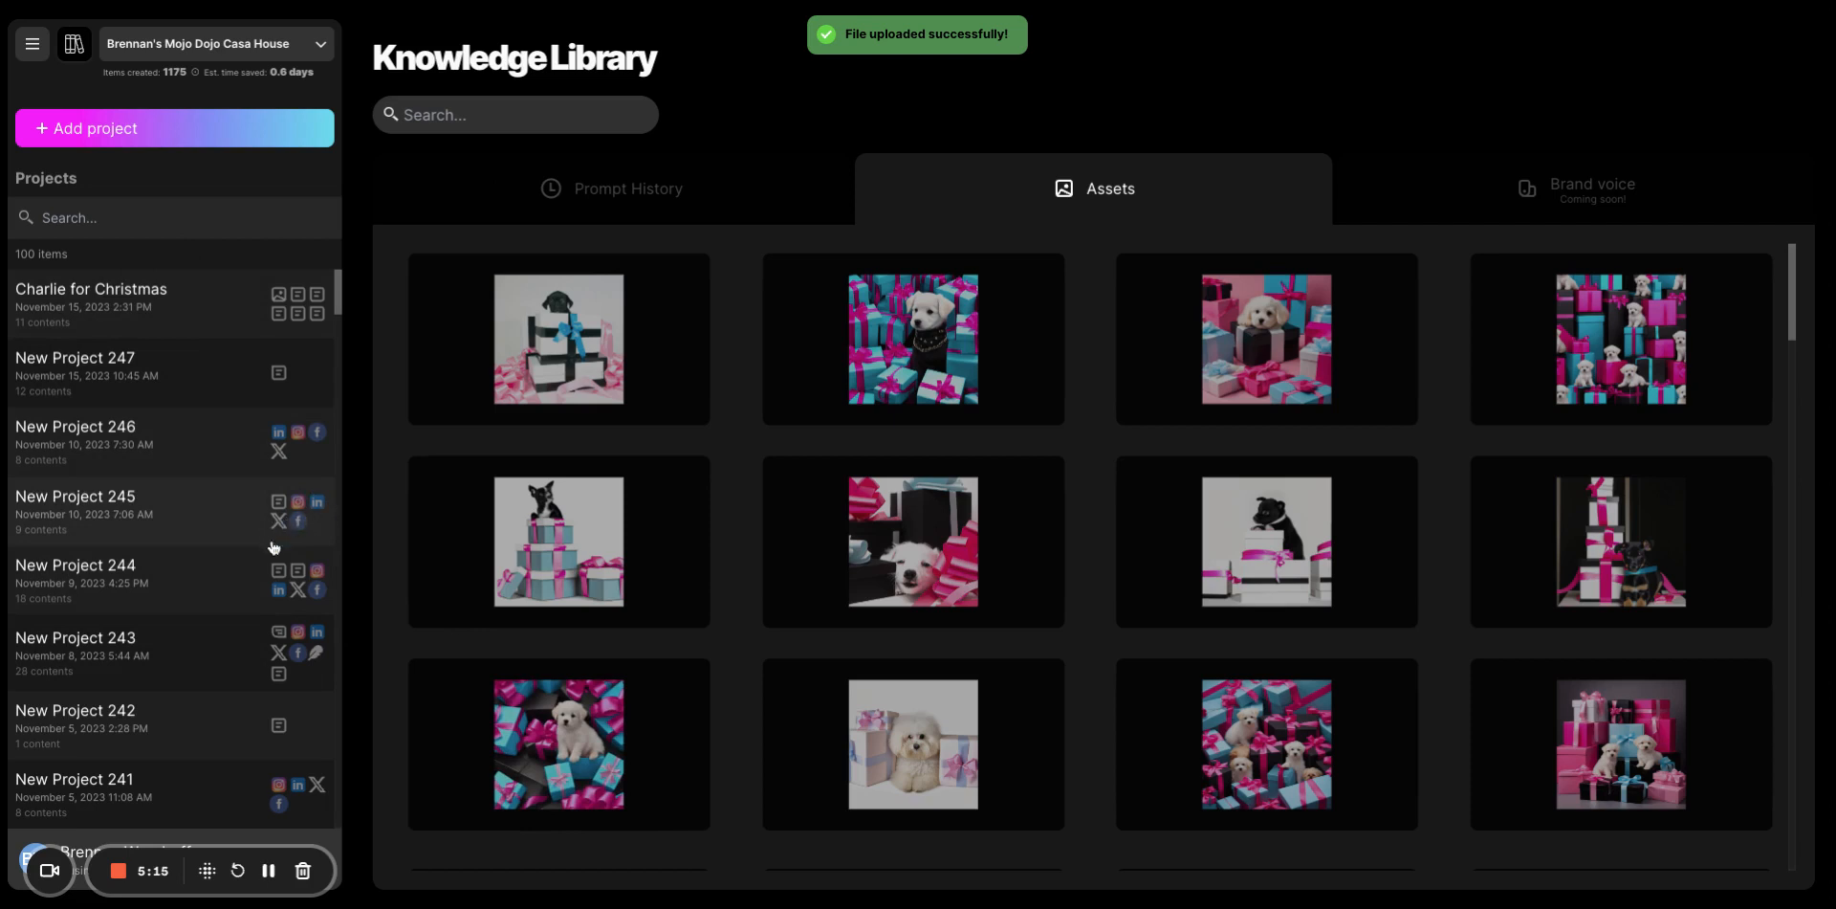
Look through the older projects in the project list and review the Prompt History in the Knowledge Library.
{"action": "scroll", "coordinate": [273, 464], "scroll_direction": "down", "scroll_amount": 1}
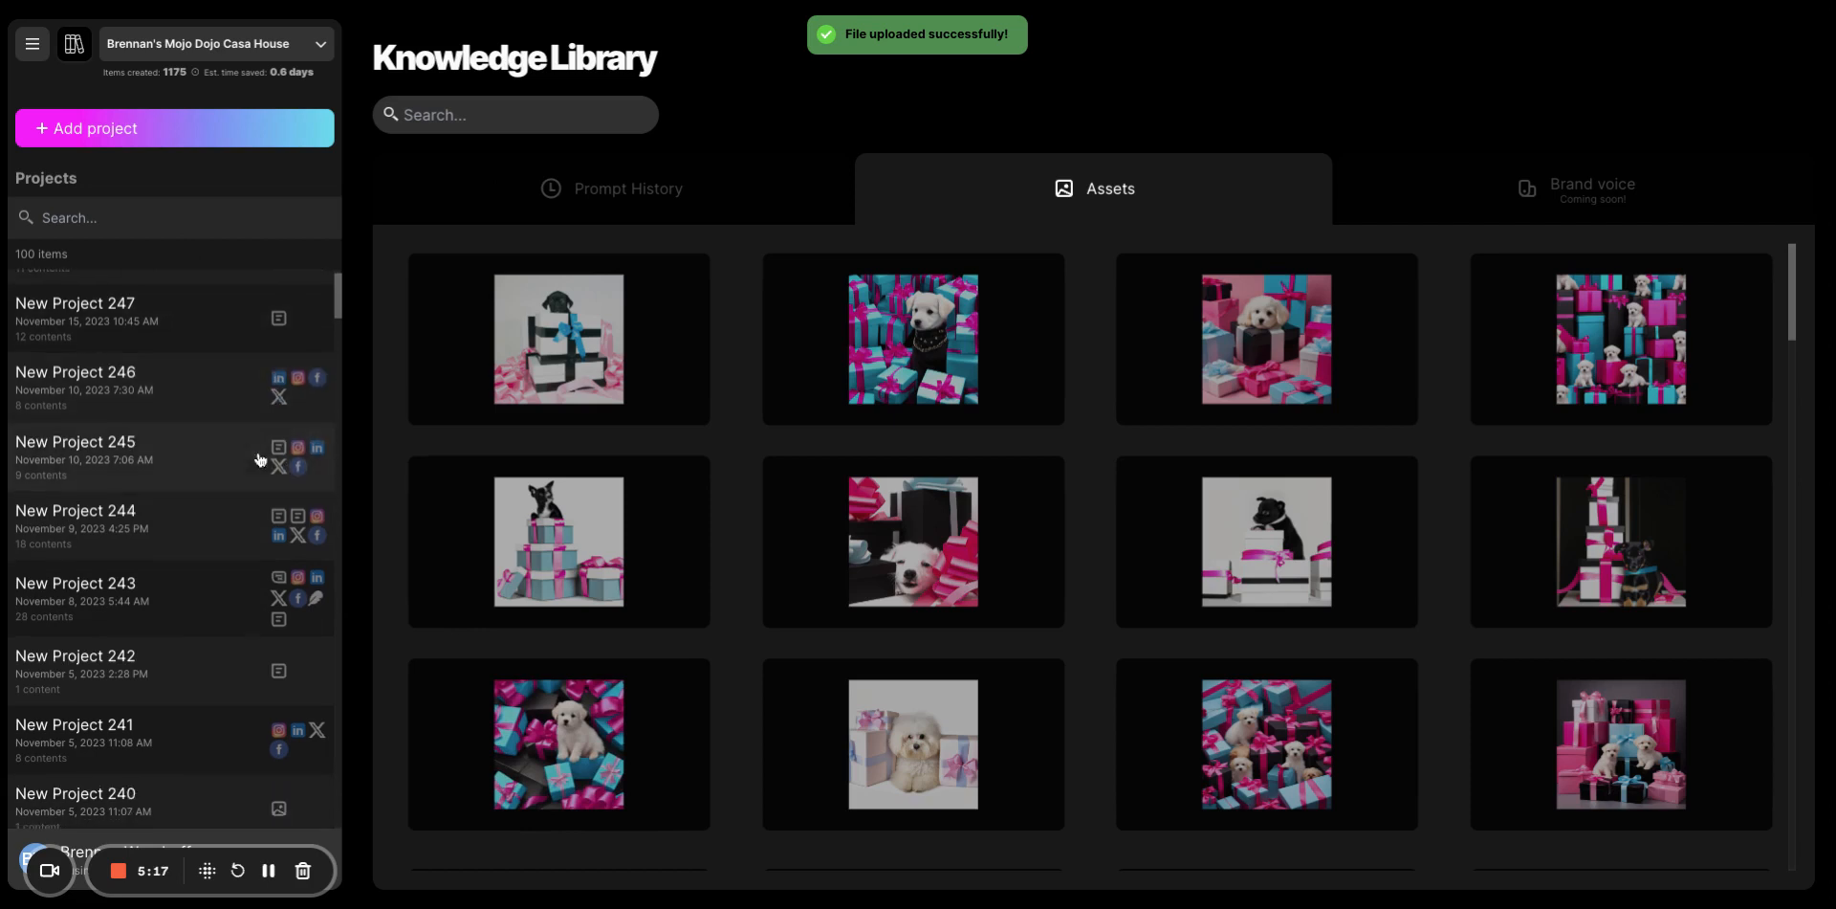
{"action": "scroll", "coordinate": [286, 531], "scroll_direction": "down", "scroll_amount": 2}
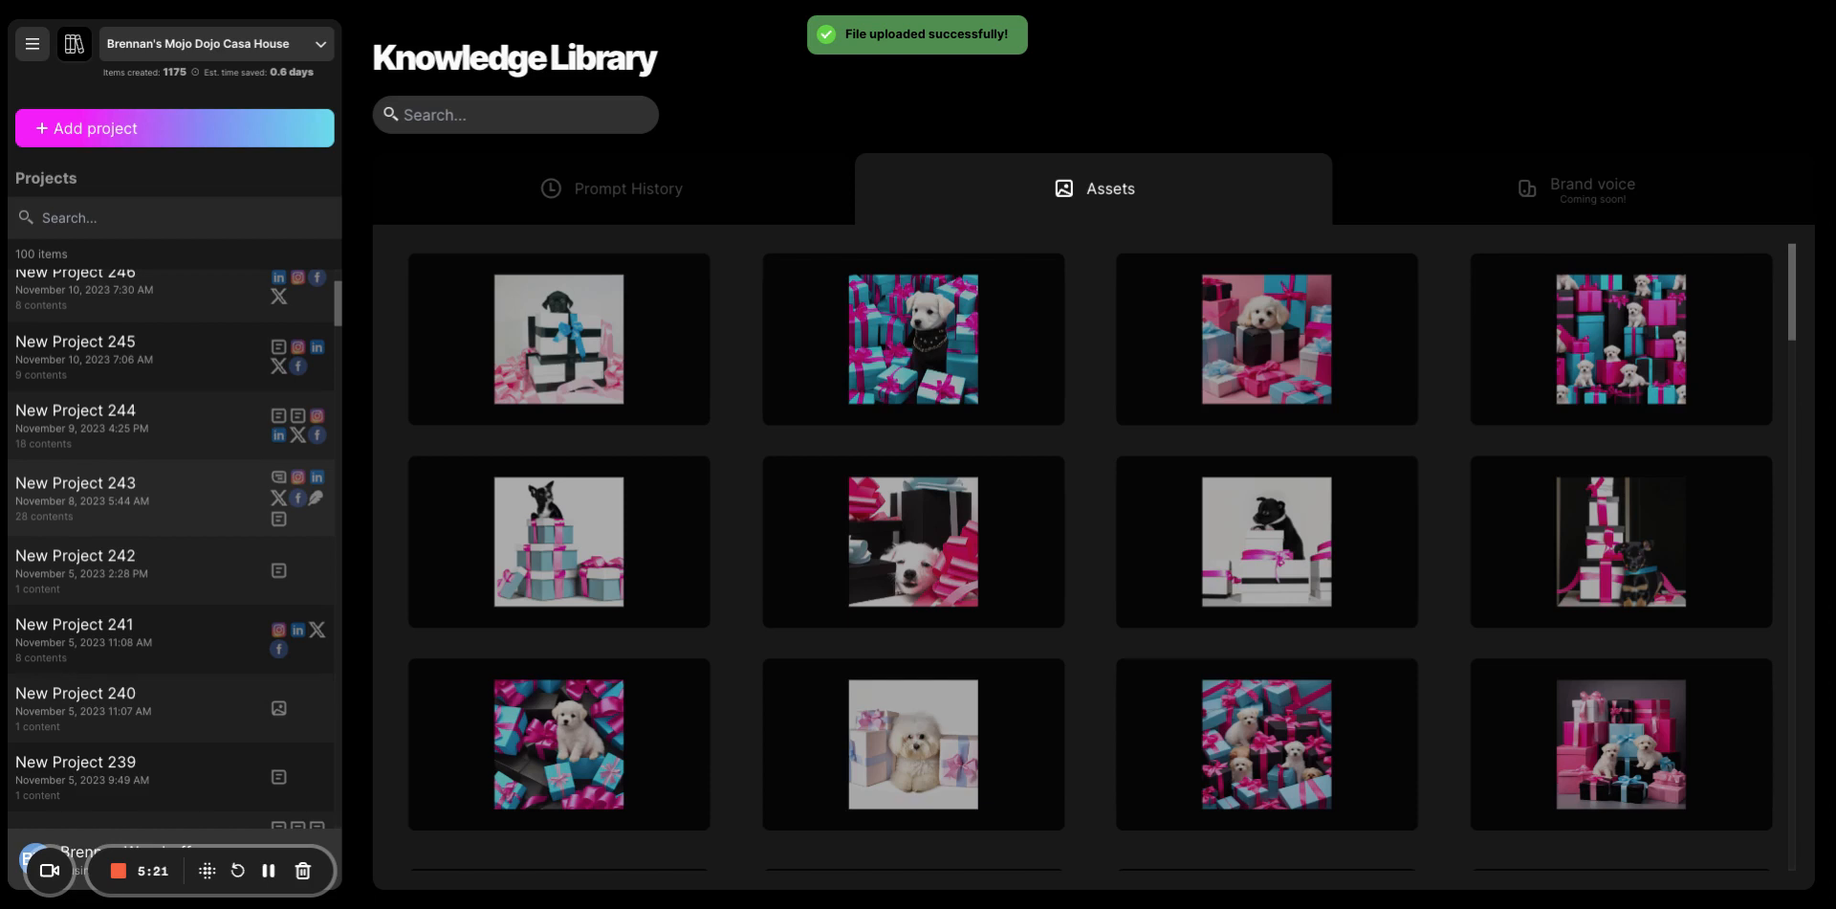
{"action": "left_click", "coordinate": [763, 188]}
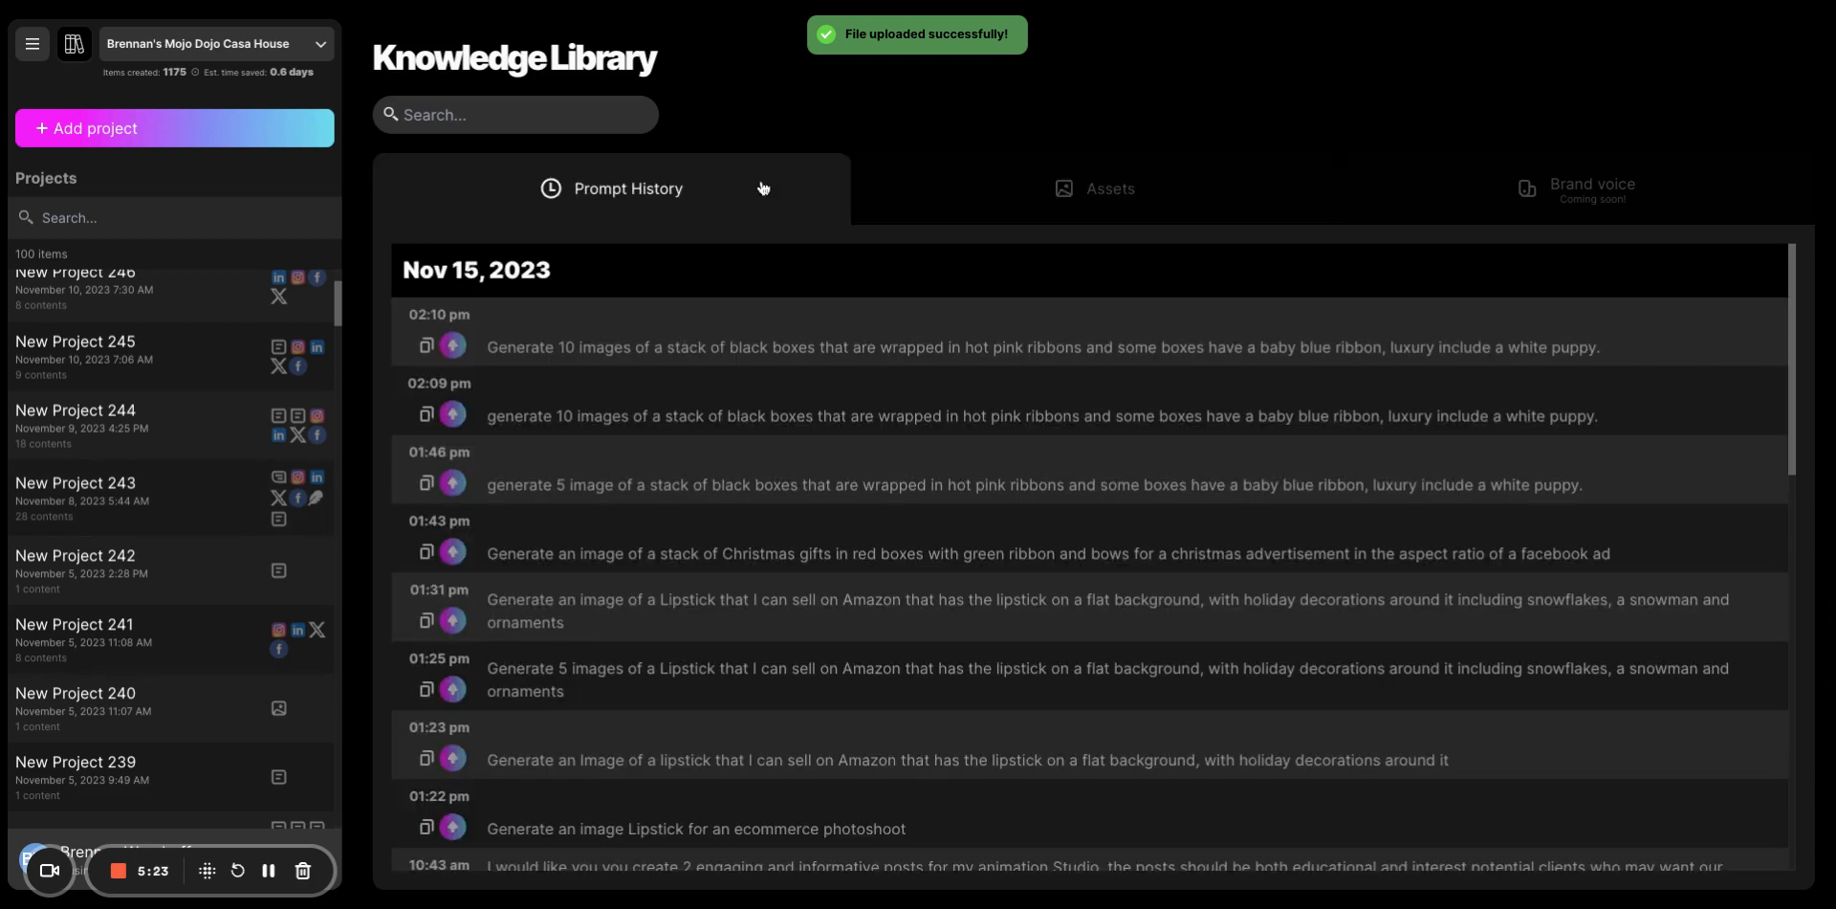
Browse the older images and videos in Assets, and reopen the white puppy with the jeweled black collar for a full-size look.
{"action": "left_click", "coordinate": [1006, 203]}
{"action": "scroll", "coordinate": [1133, 453], "scroll_direction": "down", "scroll_amount": 5}
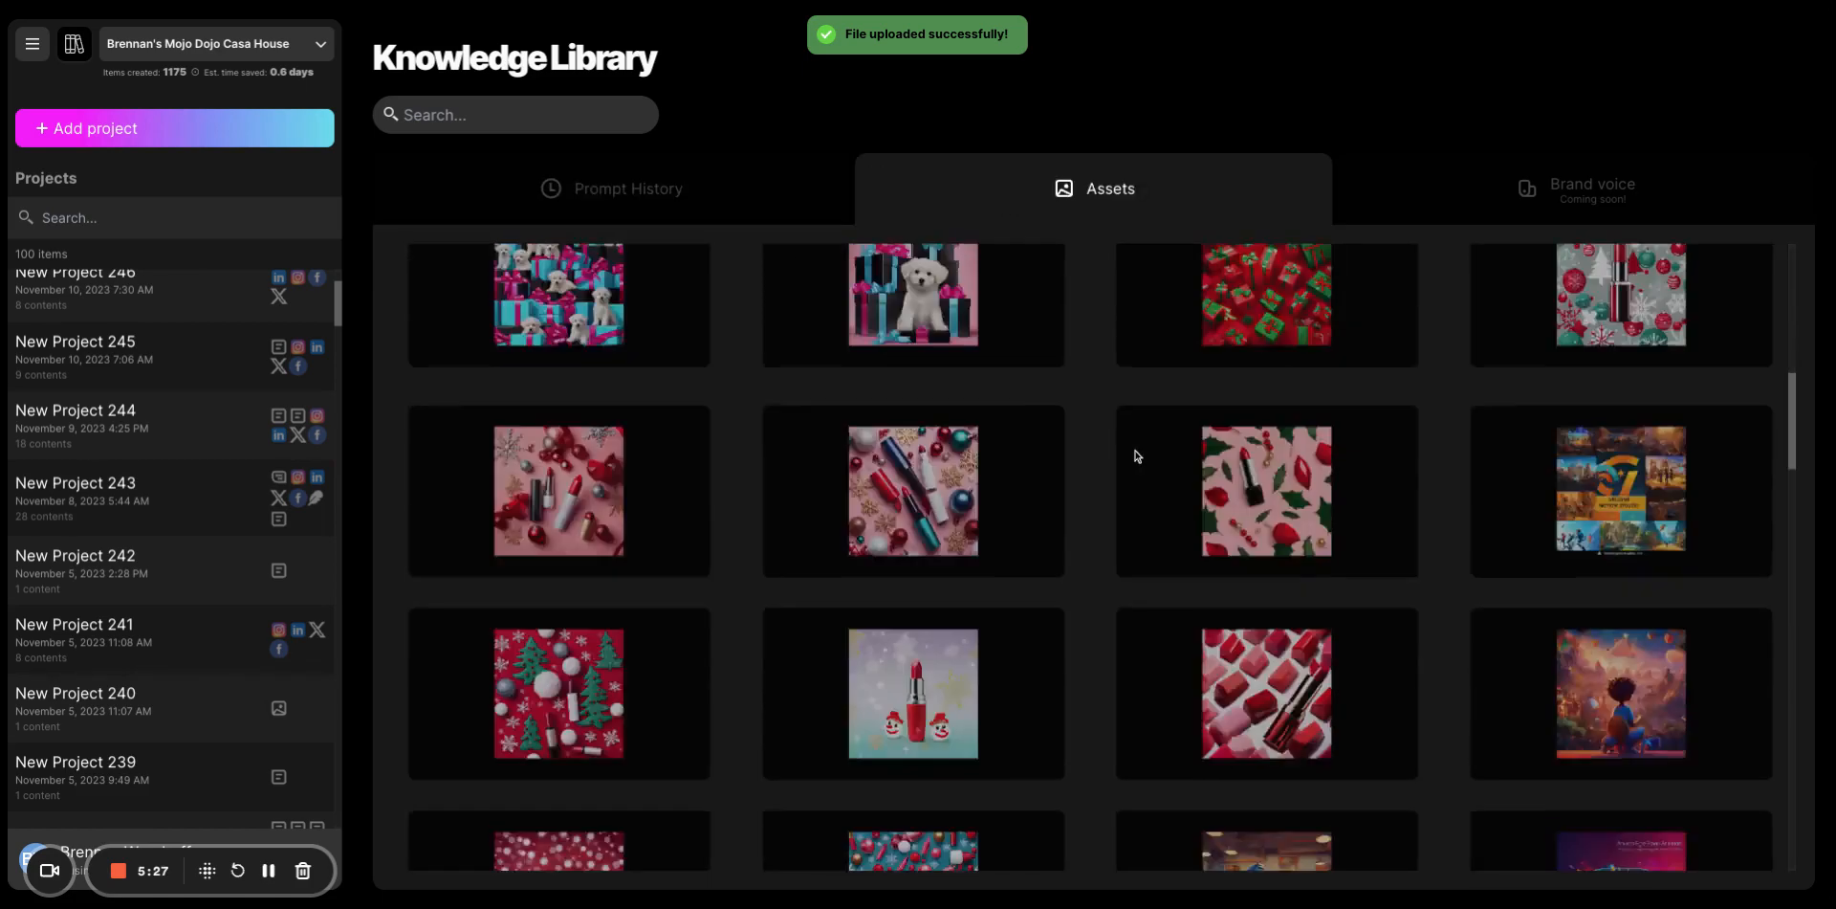
{"action": "scroll", "coordinate": [1134, 451], "scroll_direction": "down", "scroll_amount": 3}
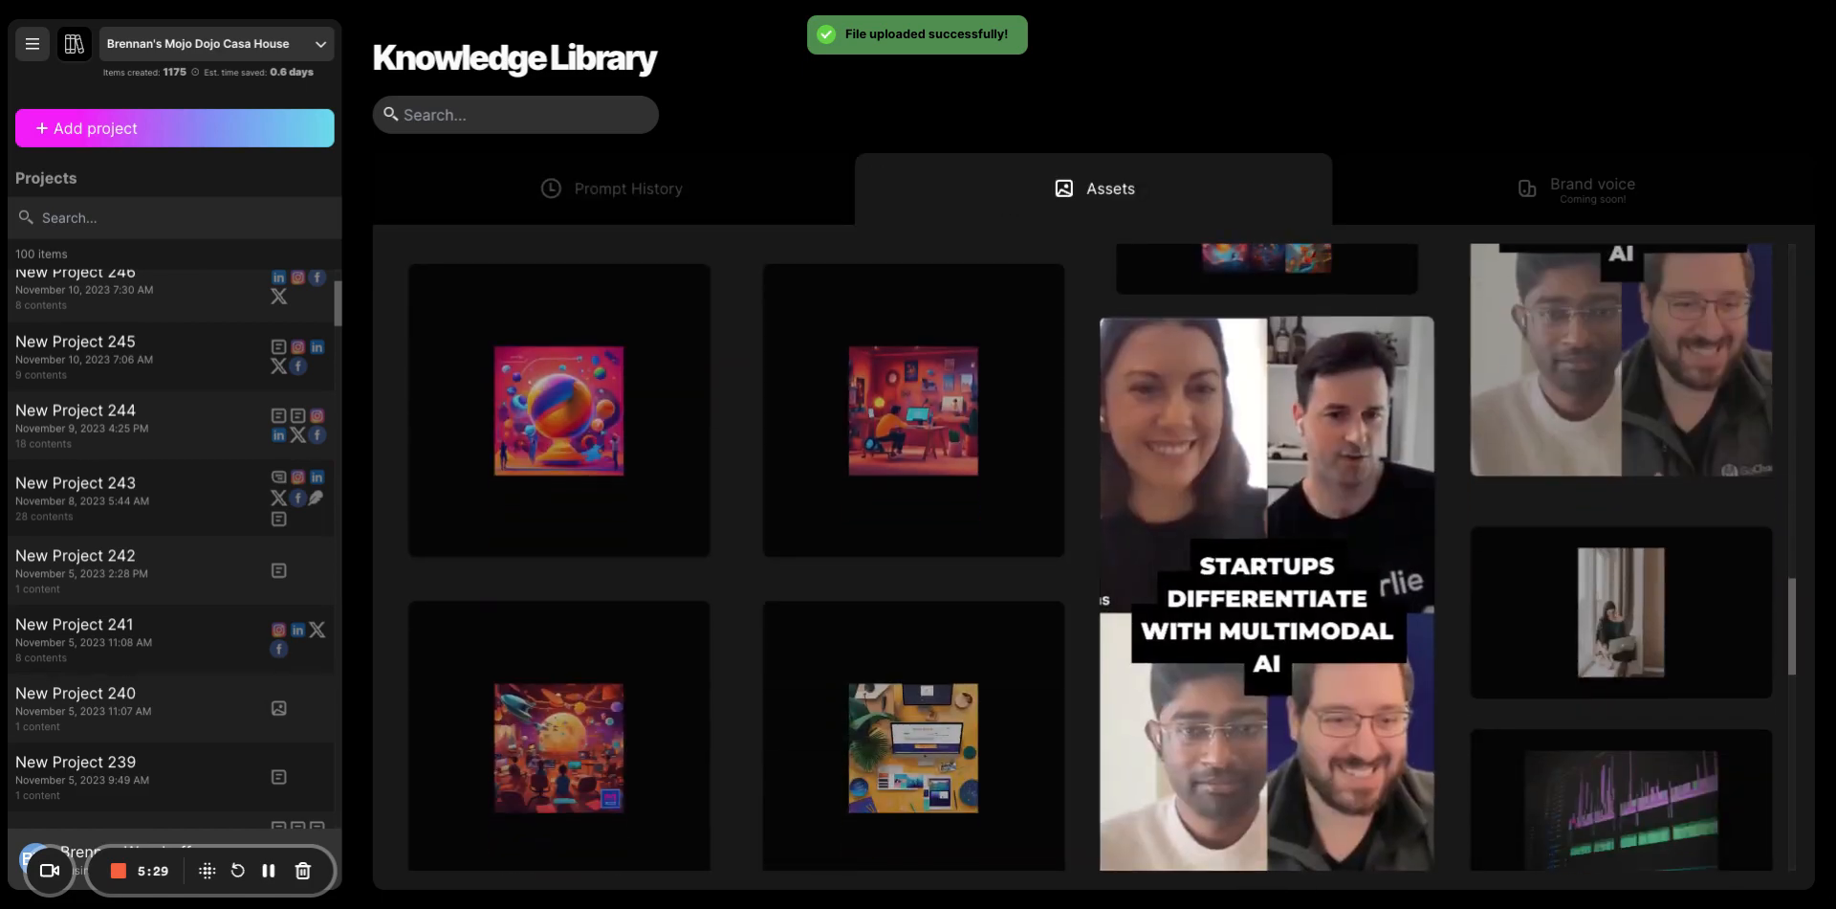
{"action": "scroll", "coordinate": [1134, 450], "scroll_direction": "down", "scroll_amount": 5}
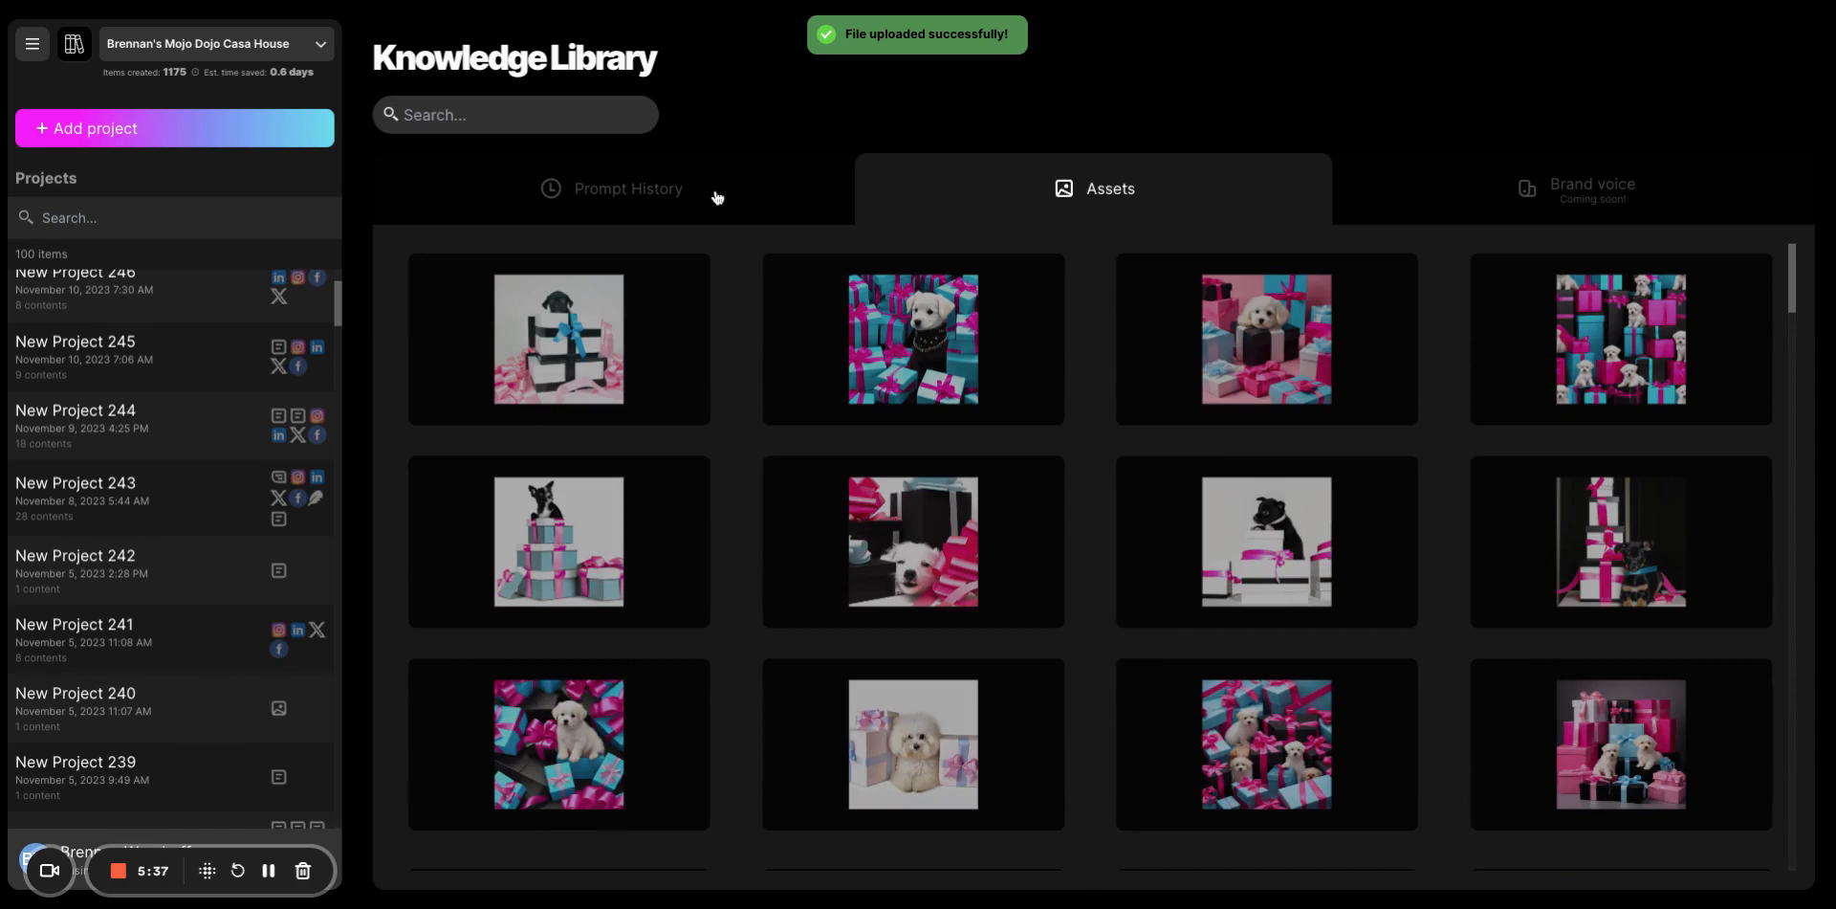
{"action": "left_click", "coordinate": [935, 307]}
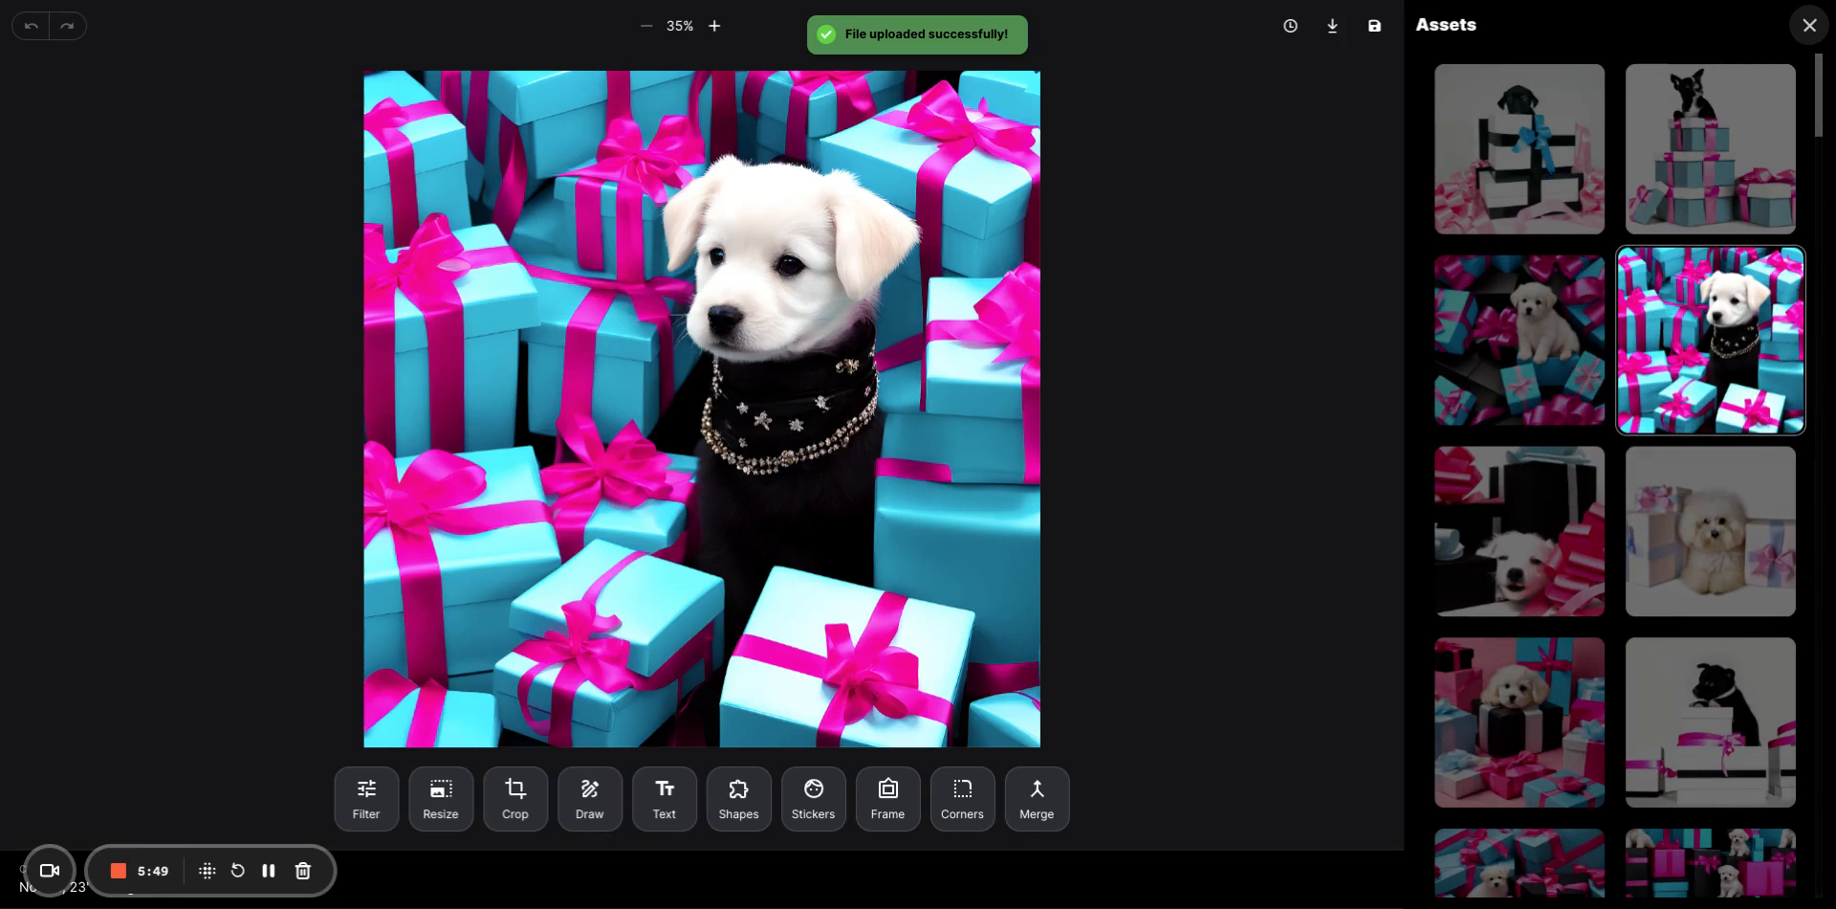
{"action": "left_click", "coordinate": [1807, 29]}
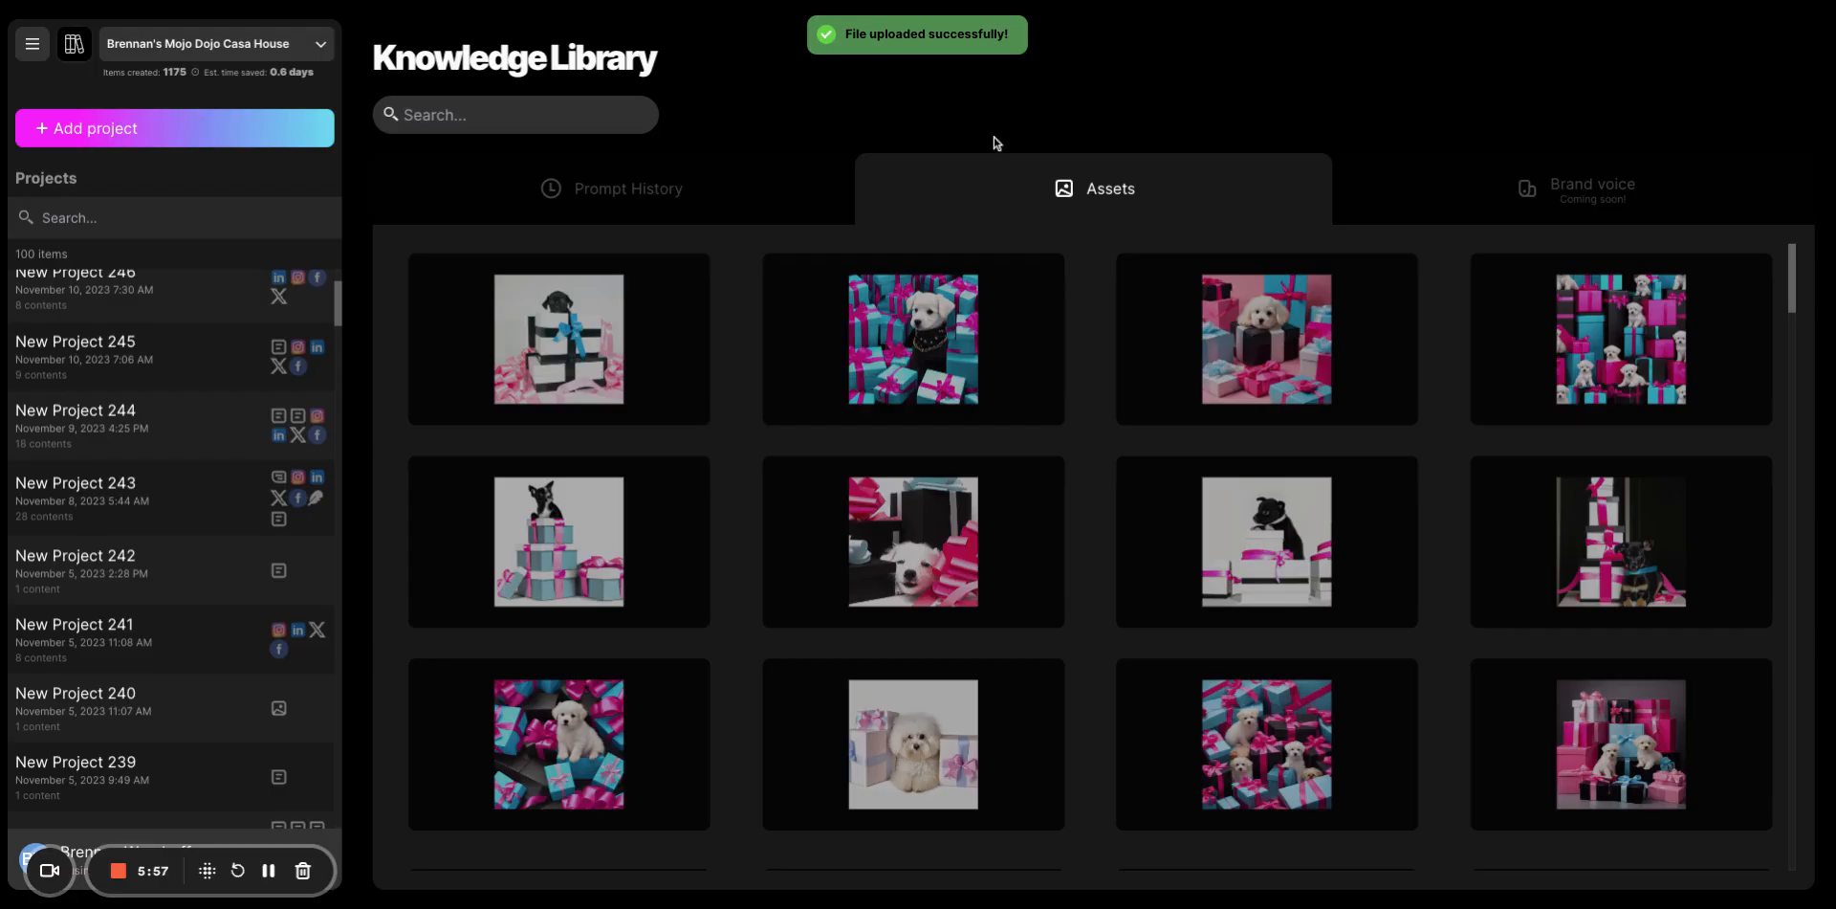